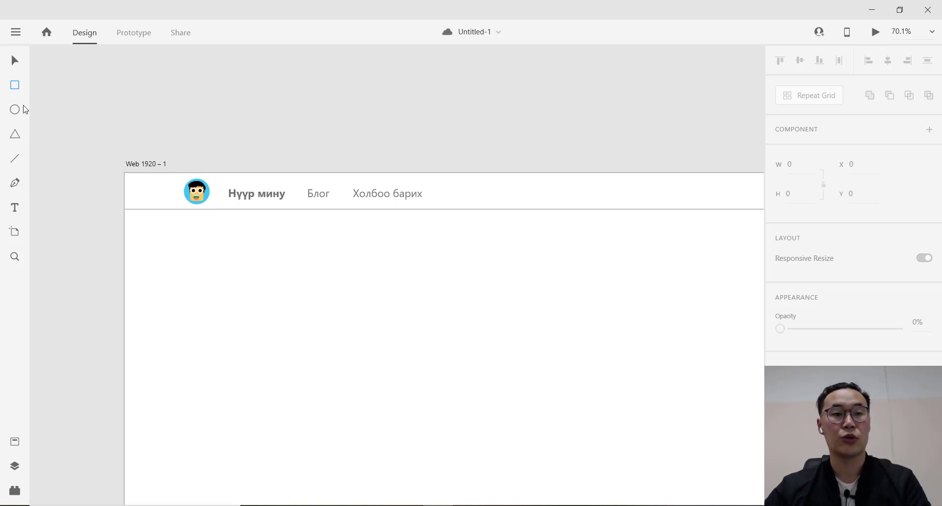
Draw a rectangle about 575 × 293 on the artboard just below the header navigation.
left_click_drag(167, 236, 415, 360)
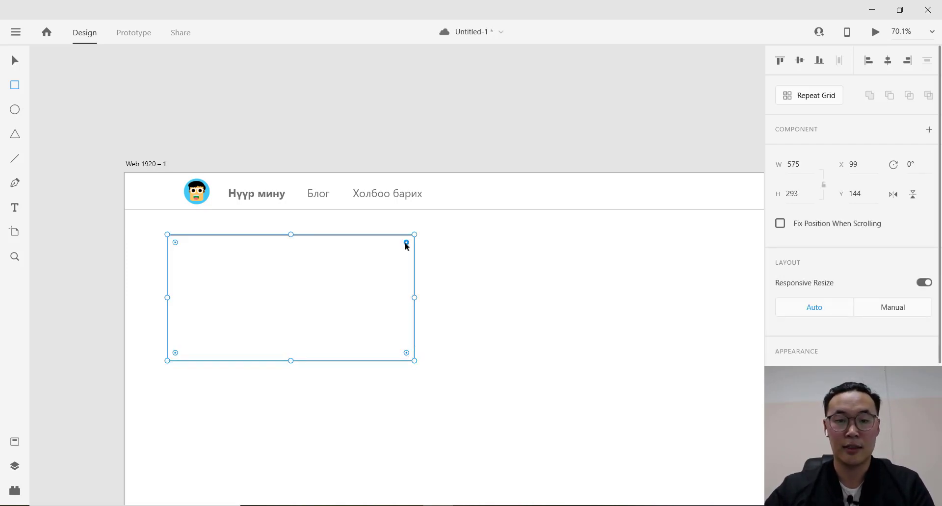
Try rounding all corners of the rectangle freehand, and undo the rounding.
left_click_drag(407, 243, 349, 308)
key("ctrl+z")
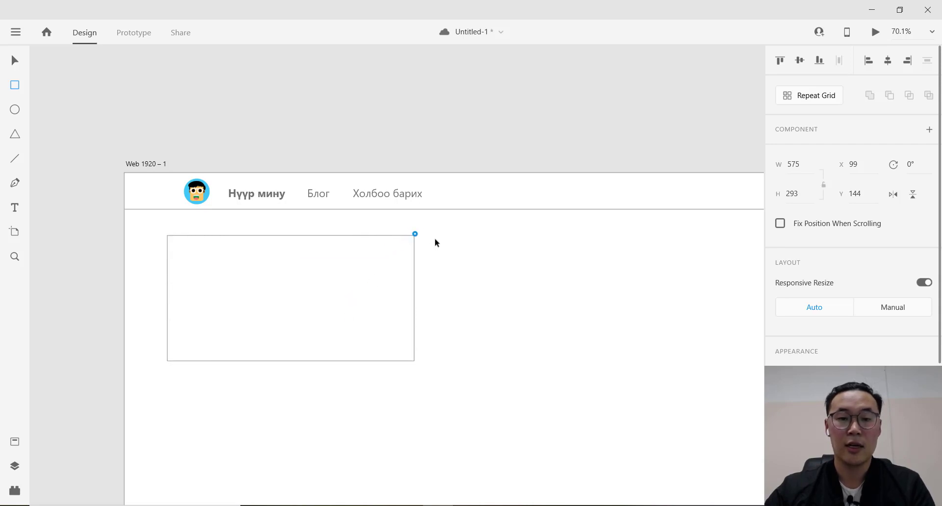
key("ctrl+shift+z")
key("ctrl+z")
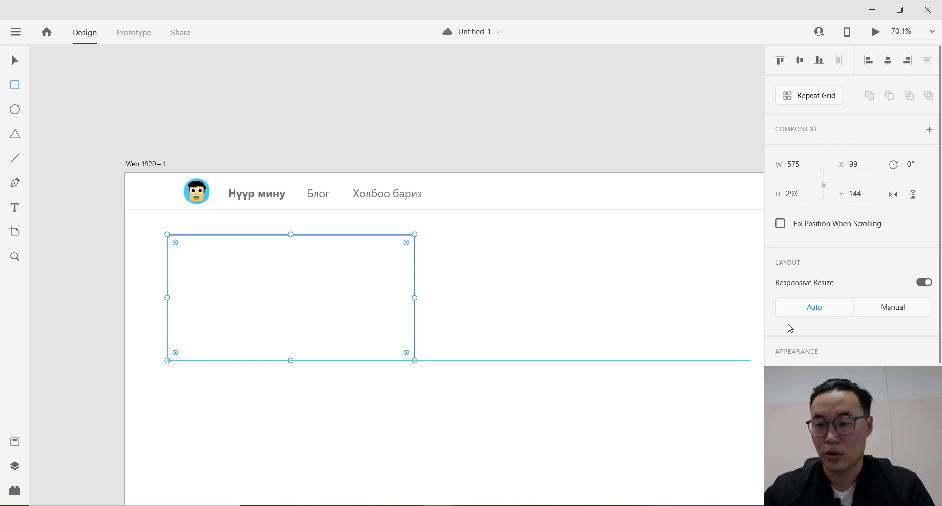
Try fixing the rectangle's position when scrolling, and turn the option off again.
left_click(780, 223)
scroll(572, 280, "down", 2)
scroll(573, 279, "up", 2)
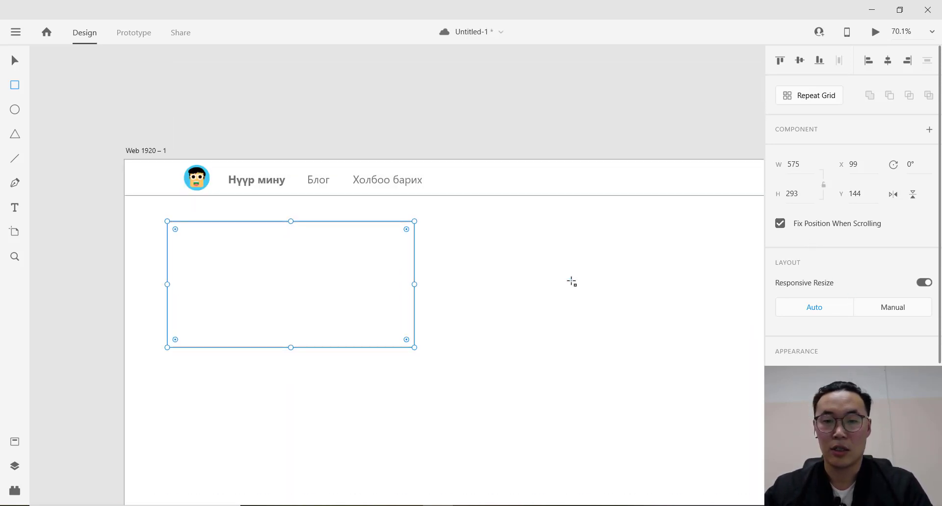
scroll(572, 280, "down", 1)
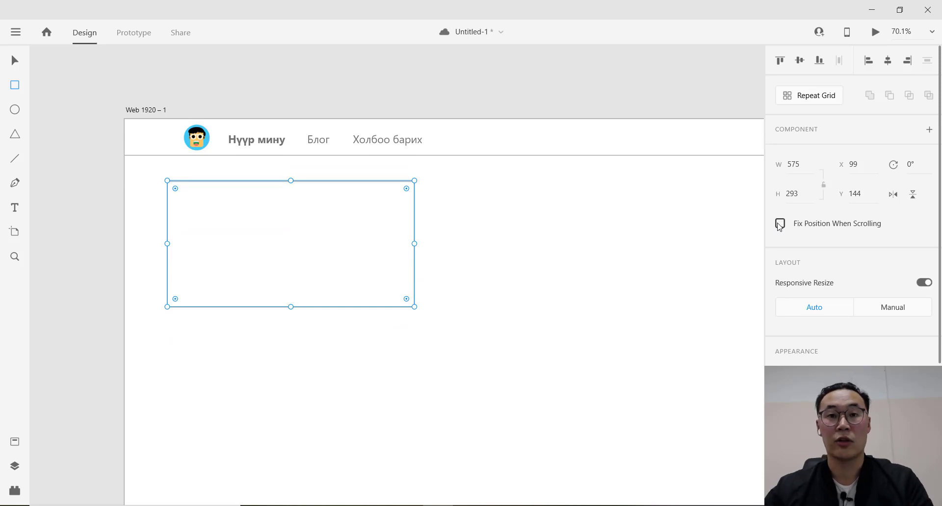
left_click(780, 223)
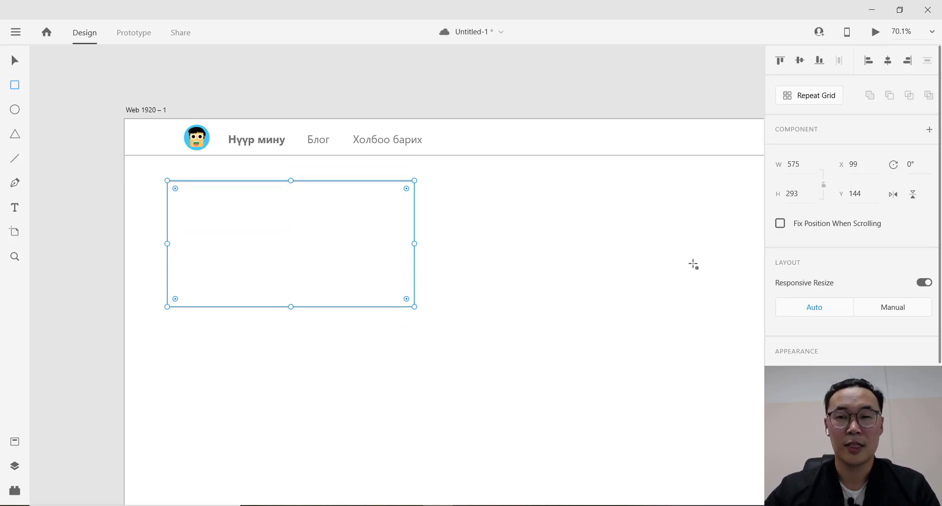
scroll(692, 267, "down", 1)
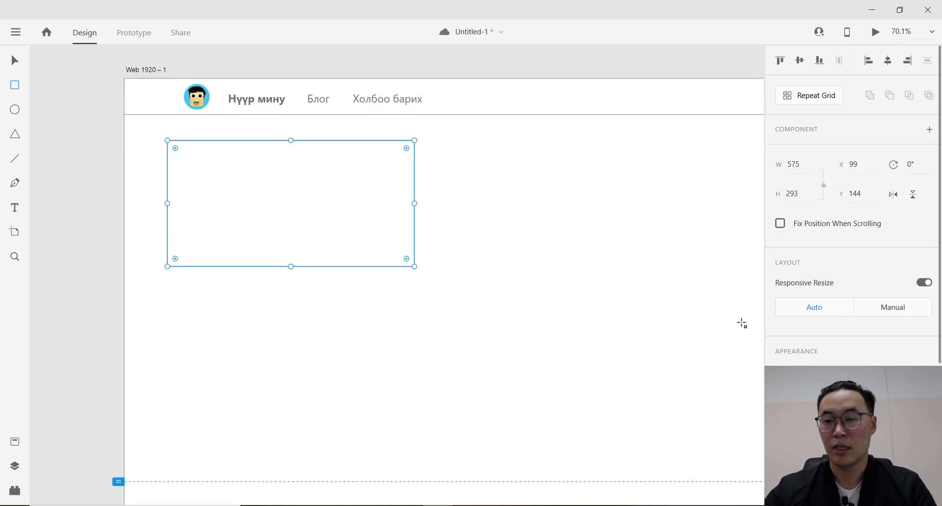
Try a lower opacity on the rectangle and restore it to 100%.
scroll(821, 314, "down", 2)
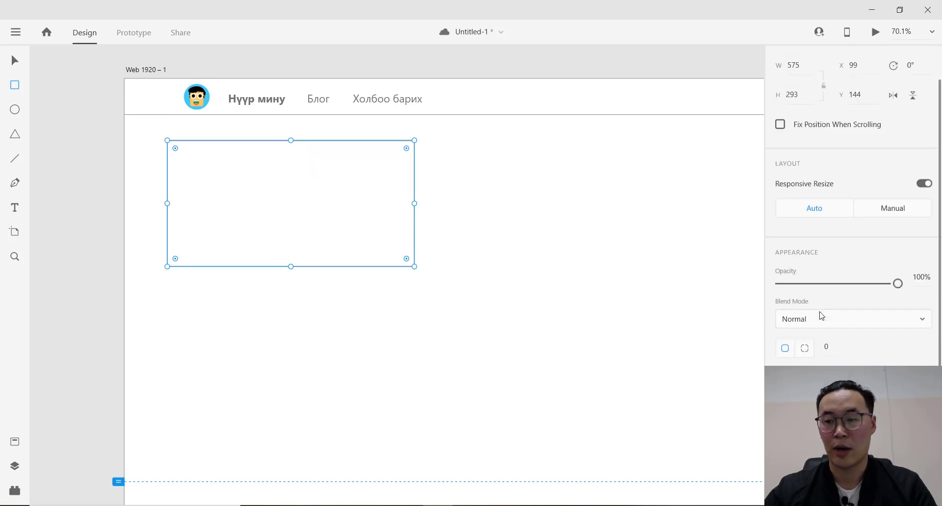
scroll(821, 315, "down", 2)
scroll(834, 210, "up", 2)
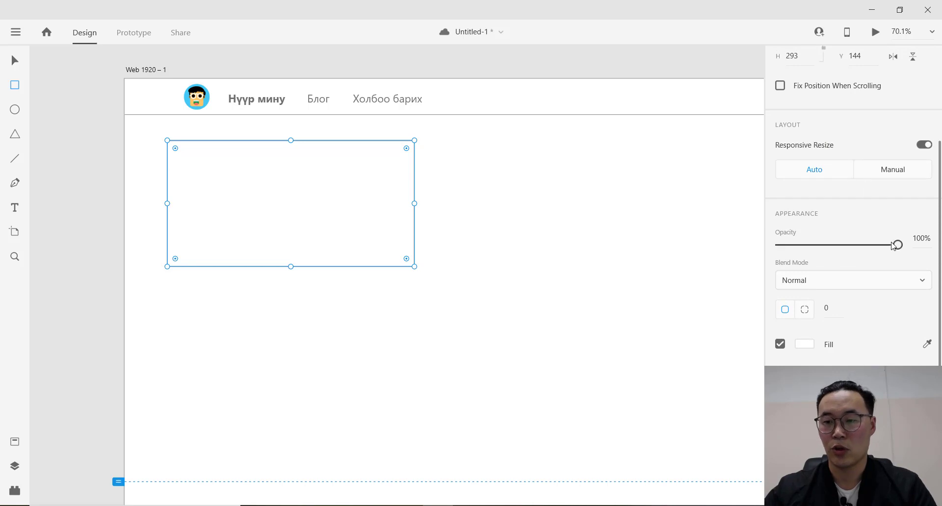
left_click_drag(898, 247, 829, 247)
left_click_drag(771, 267, 903, 246)
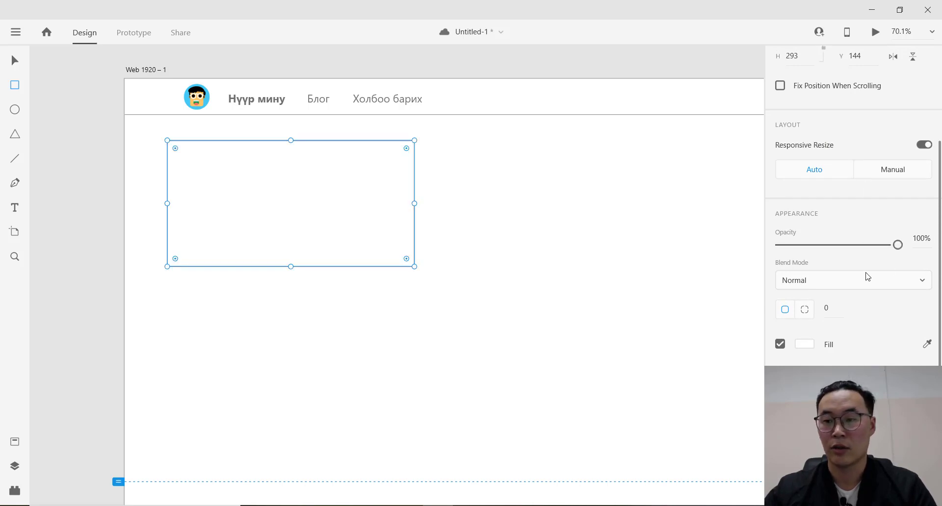
left_click(816, 286)
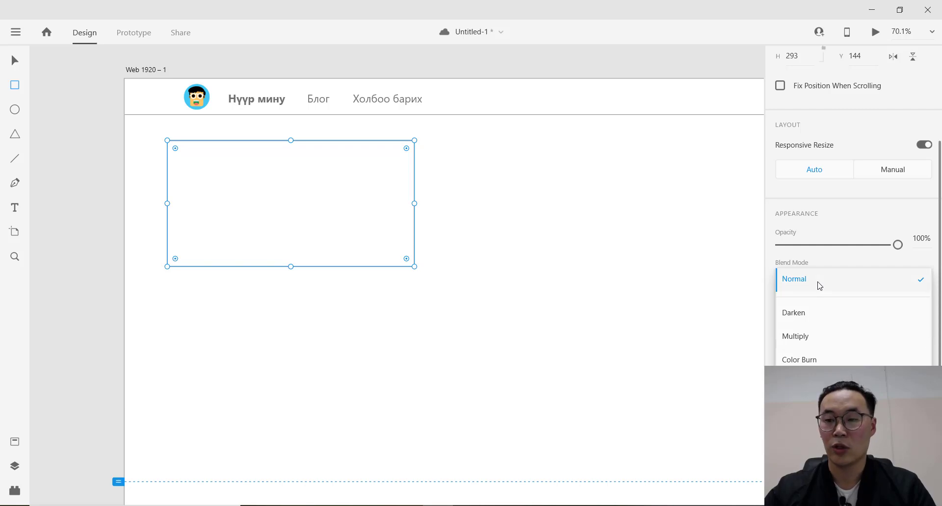
left_click(820, 285)
left_click(820, 286)
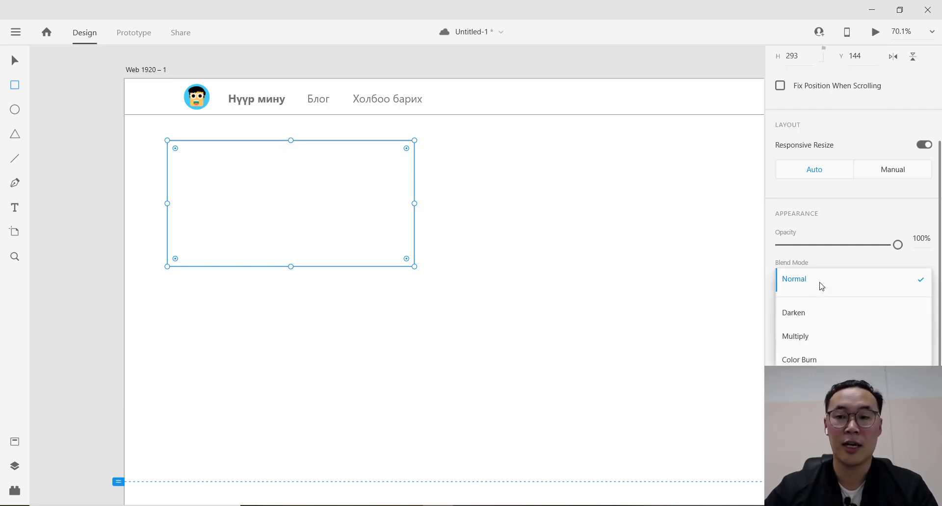
left_click(821, 286)
scroll(746, 334, "down", 1)
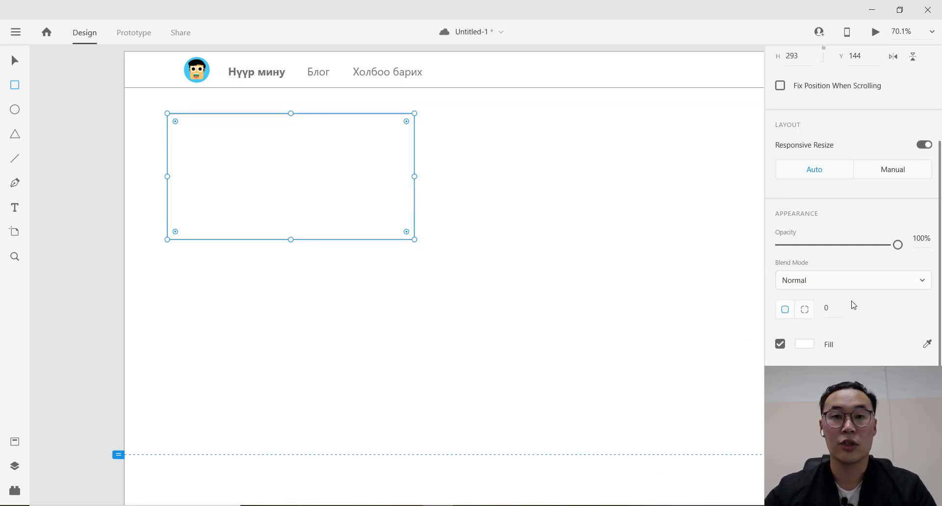
Try a uniform corner radius of 13 and of 85 on the rectangle.
left_click(837, 308)
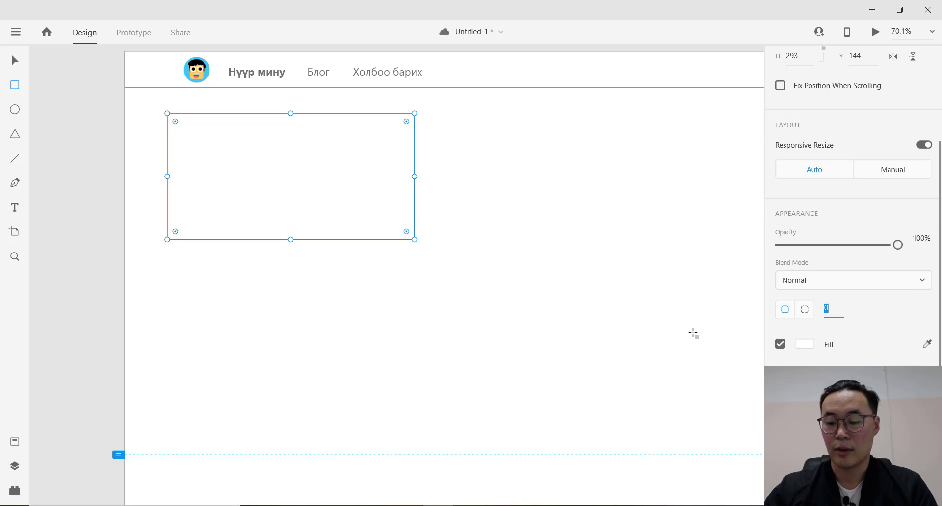
key("Return")
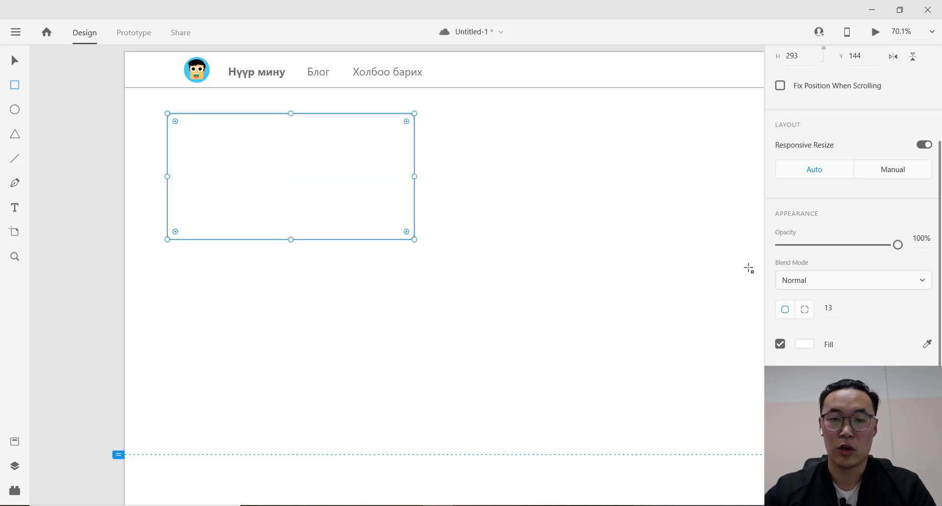
left_click(832, 310)
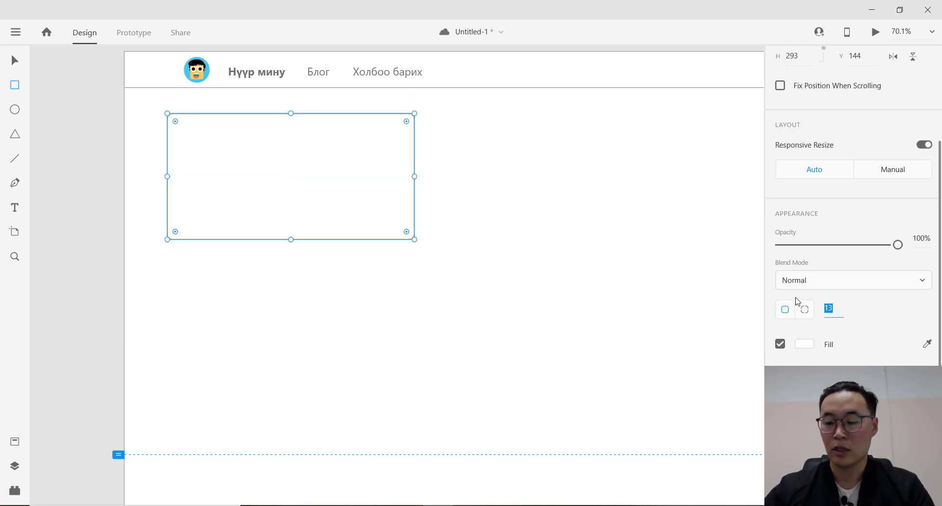
key("Return")
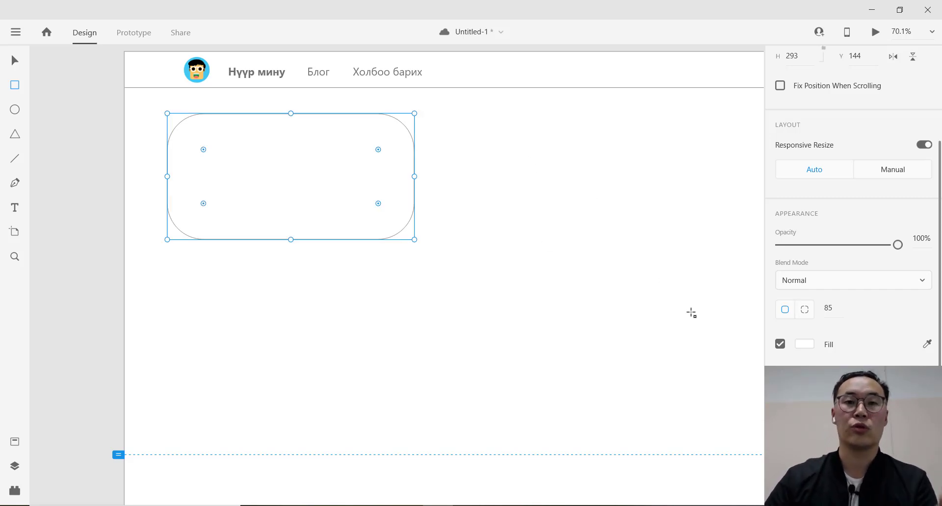
Give the rectangle individual corner radii, with 200 for the bottom-left corner and 0 for the other three.
left_click(805, 310)
left_click(857, 308)
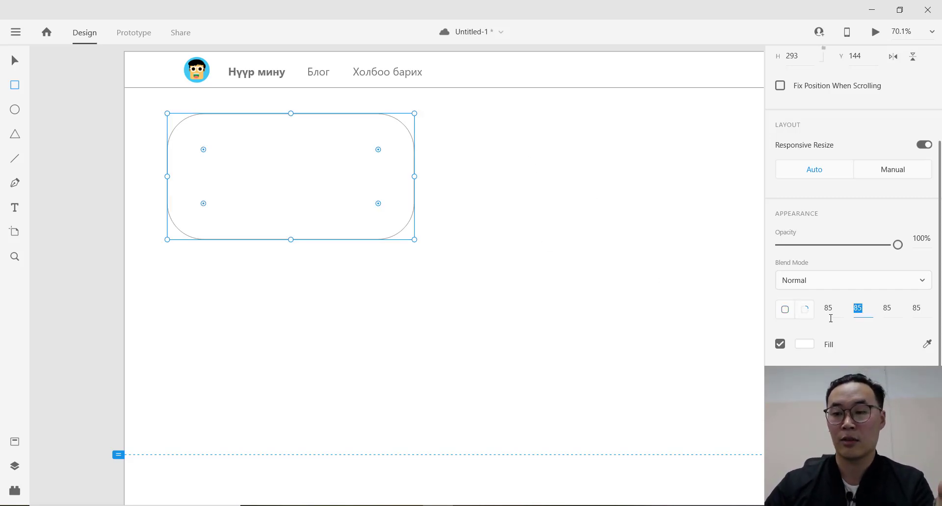
type("0")
key("Return")
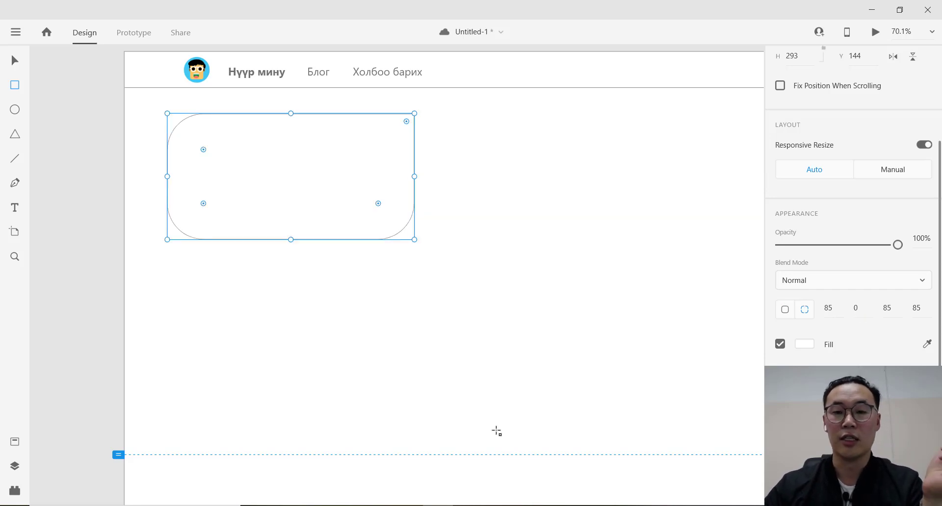
left_click_drag(203, 202, 161, 240)
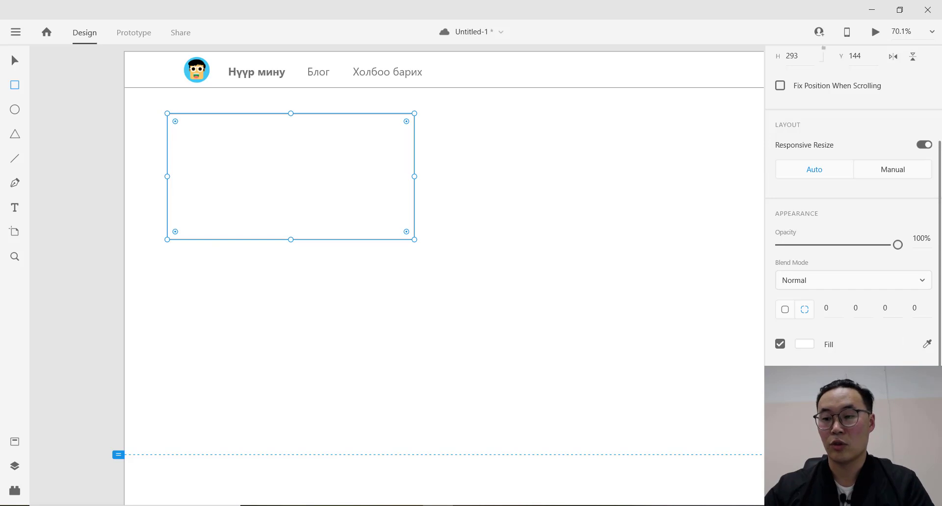
type("200")
key("Return")
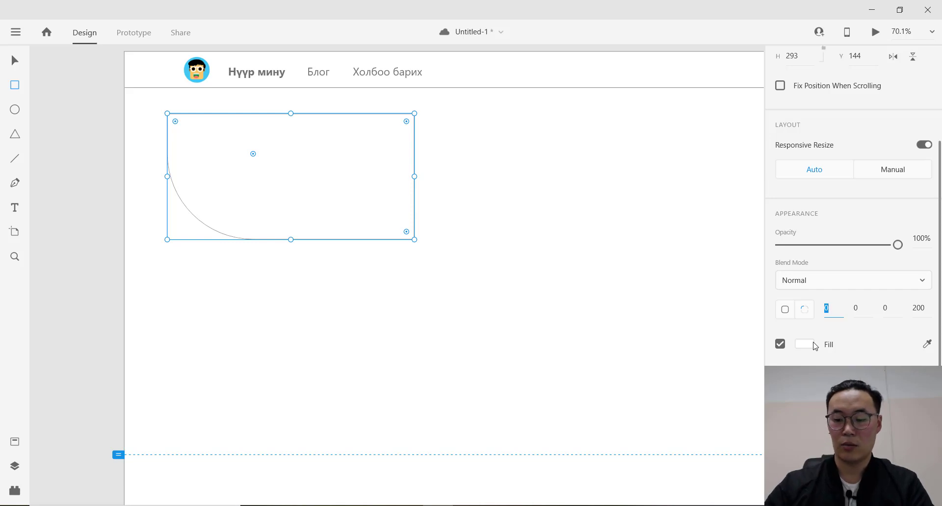
Try a radius of 120 on the rectangle's top-left corner and undo it.
type("120")
key("Return")
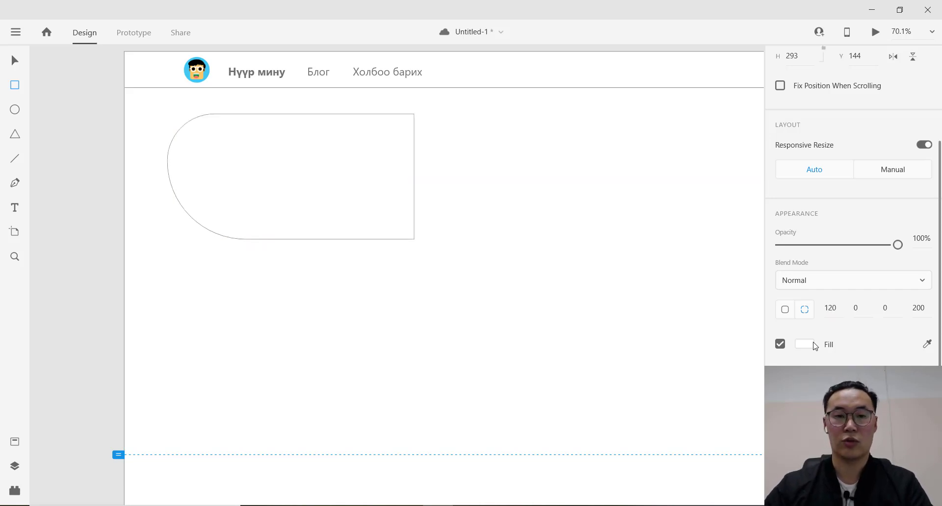
key("ctrl+z")
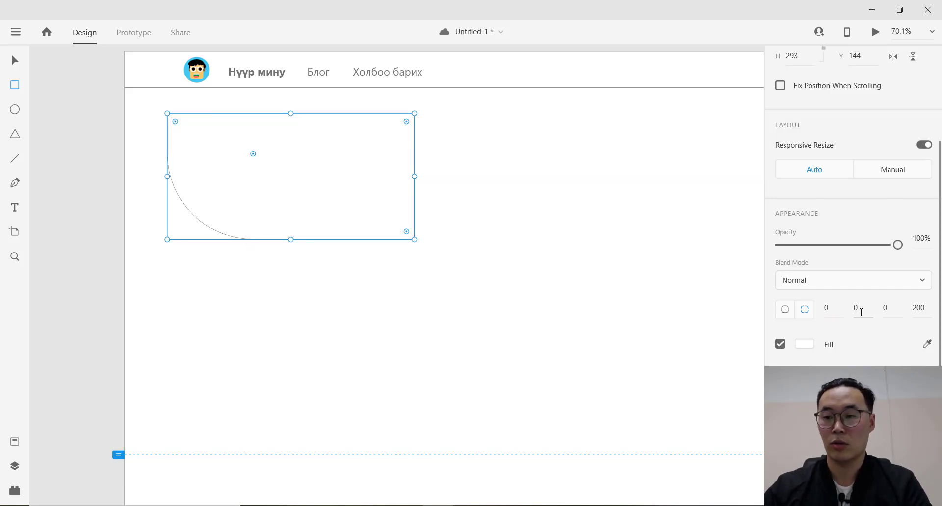
Set the rectangle's top-right corner radius to 100 and move the shape to about X 260, Y 154.
type("100")
key("Return")
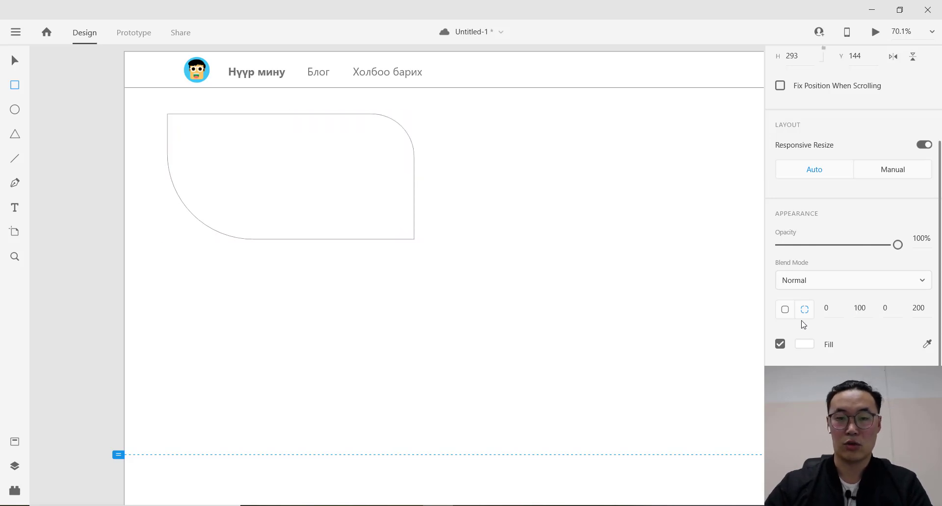
key("v")
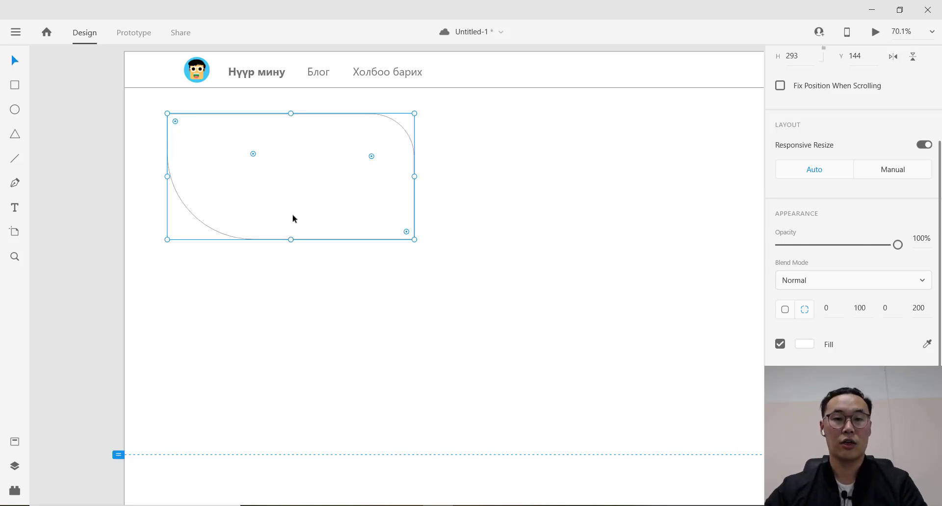
left_click_drag(338, 180, 371, 185)
Fill the rounded shape with the solid colour #FF5F5F and save that colour as a swatch.
left_click(816, 349)
left_click_drag(681, 301, 687, 270)
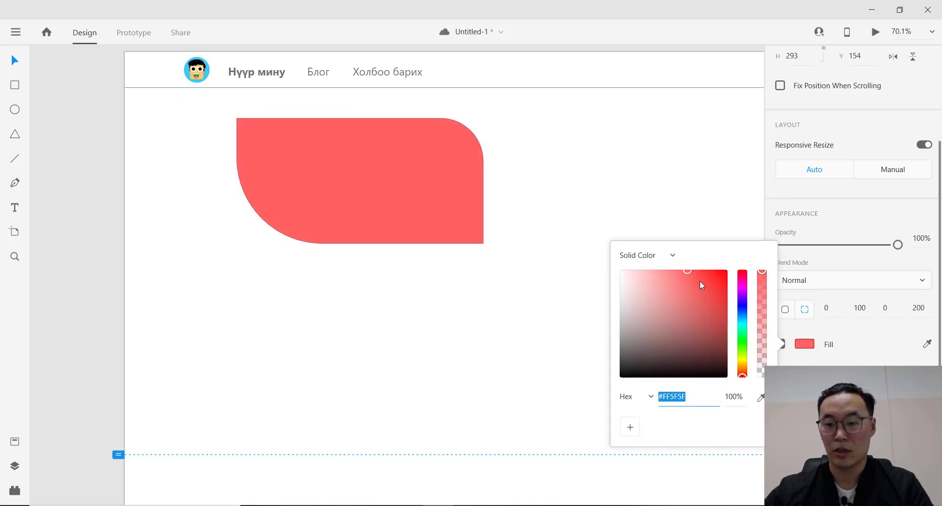
left_click(637, 429)
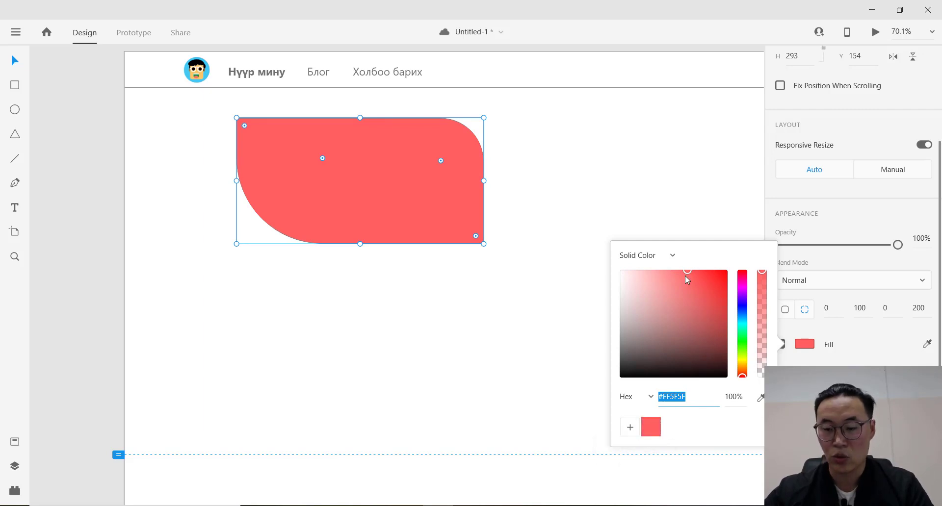
left_click(690, 201)
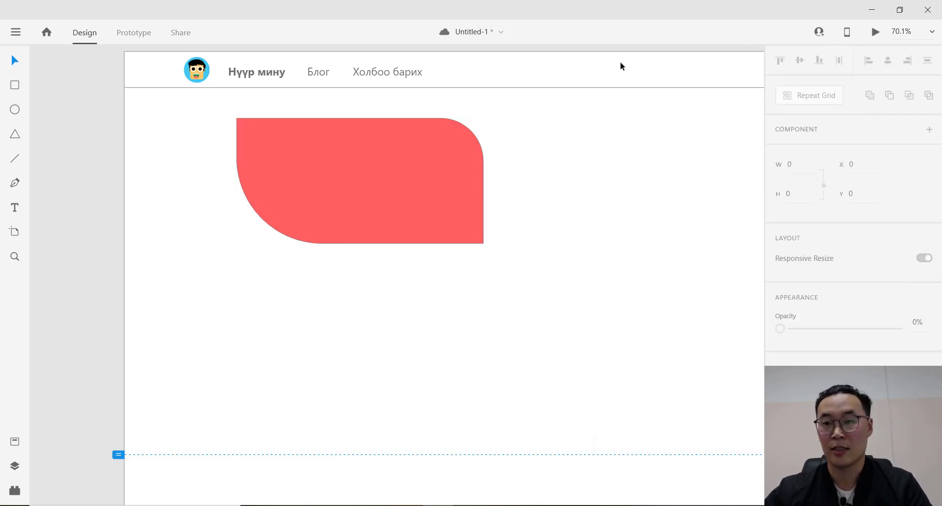
left_click(418, 136)
scroll(852, 206, "down", 2)
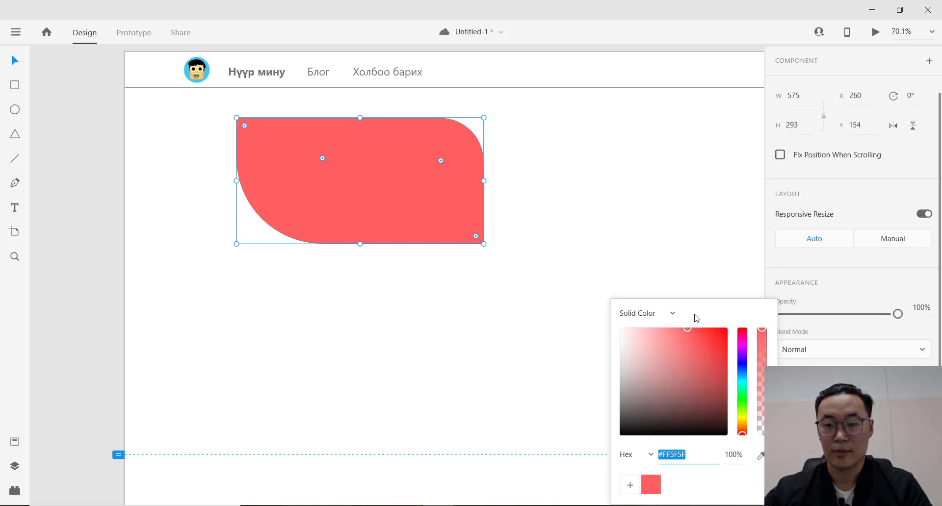
left_click(493, 338)
Draw a circle about 239 × 239 beside the red shape and an ellipse about 423 × 152 beneath the circle.
left_click(14, 109)
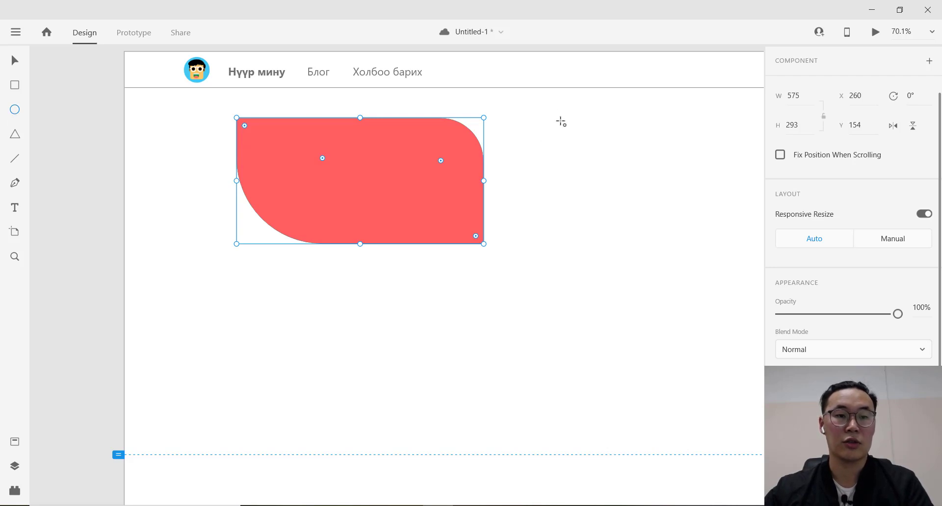
left_click_drag(559, 109, 662, 231)
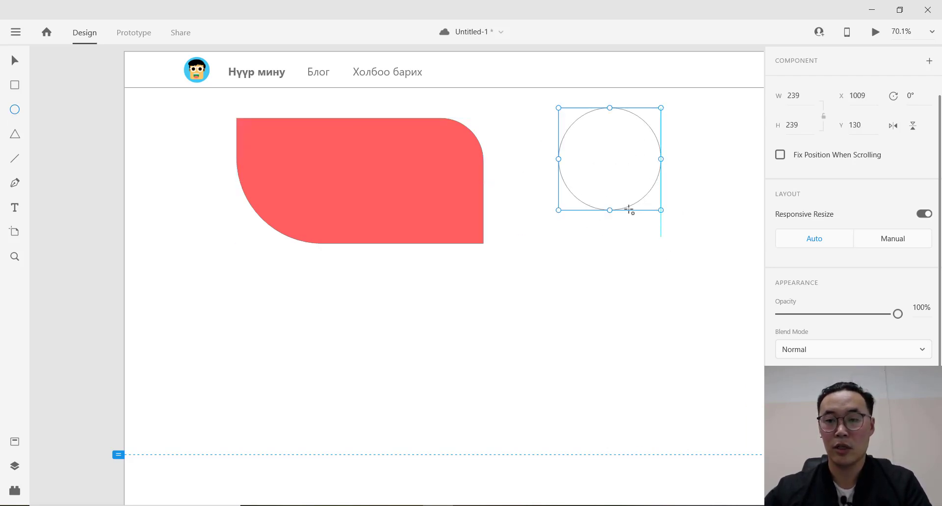
left_click_drag(522, 300, 706, 236)
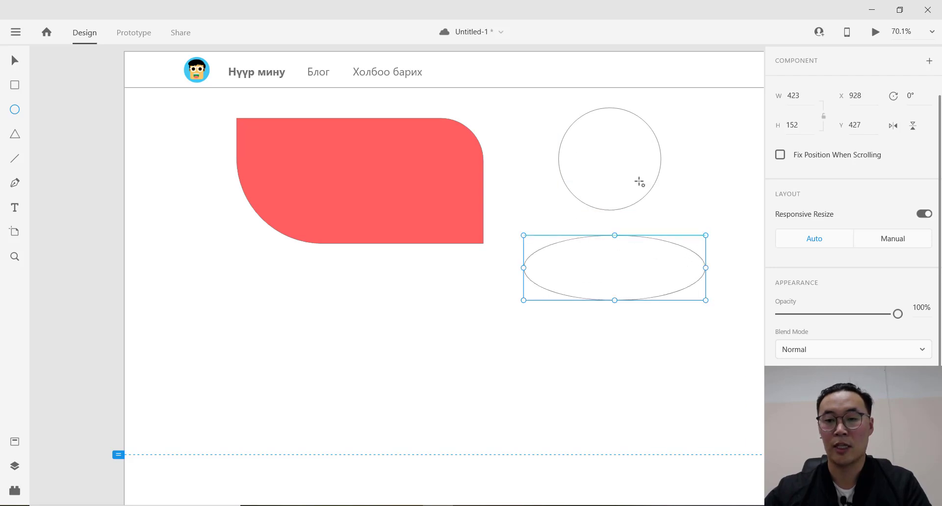
Fill the circle with the saved red swatch #FF5F5F.
left_click(622, 151)
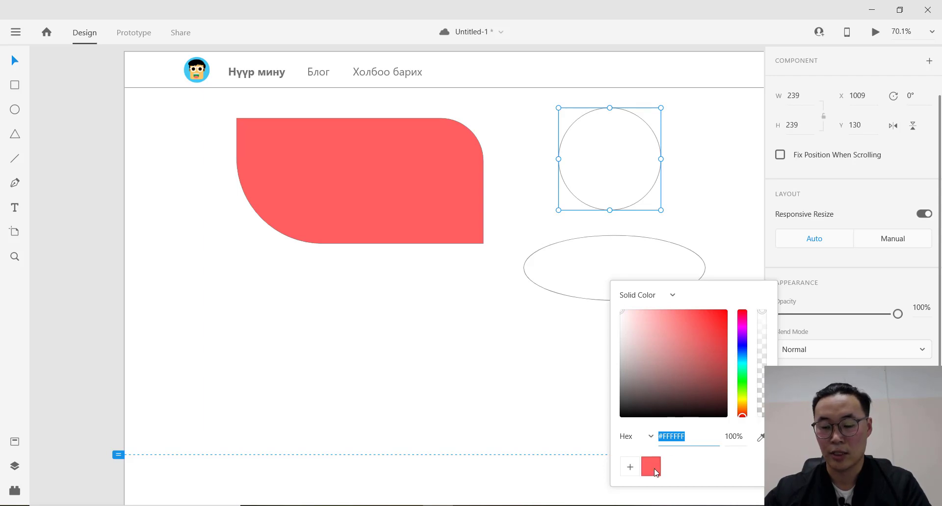
left_click(655, 468)
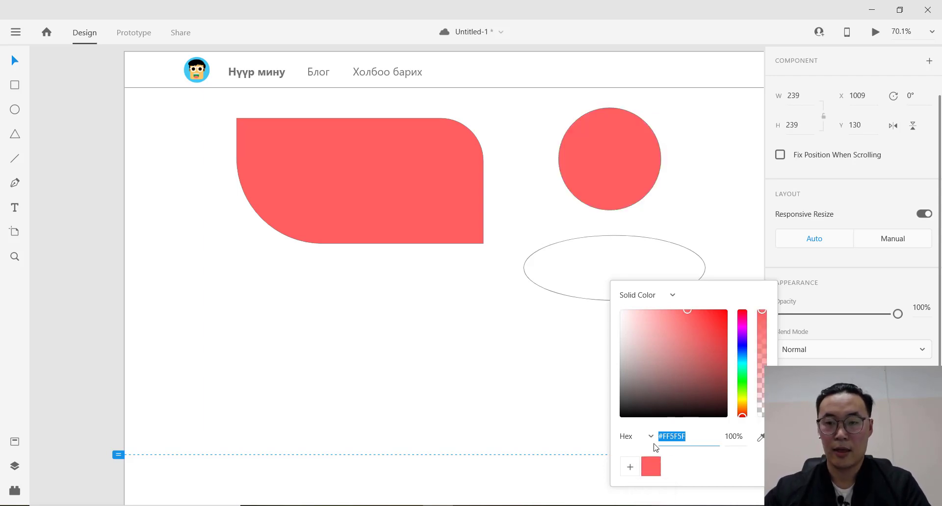
key("Escape")
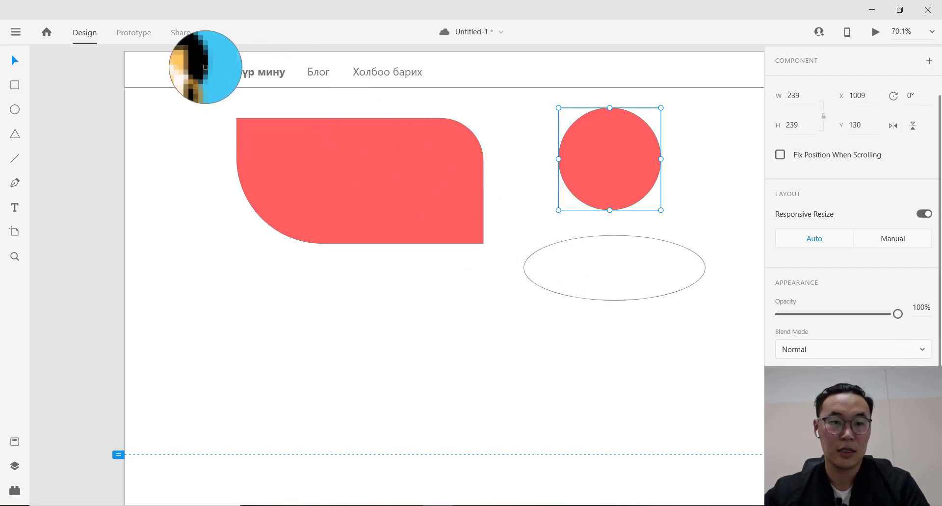
Fill the circle with the light blue sampled from the avatar logo in the page header.
left_click(208, 74)
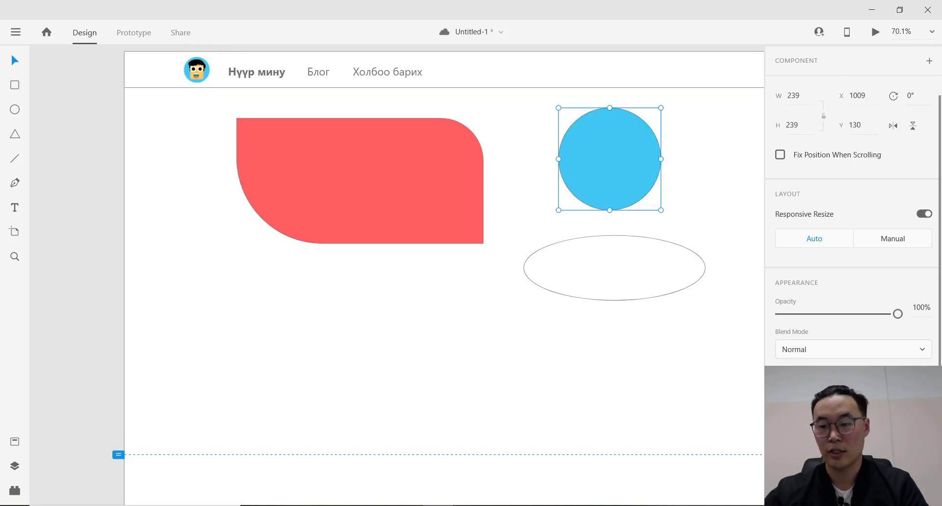
left_click(795, 396)
left_click(684, 164)
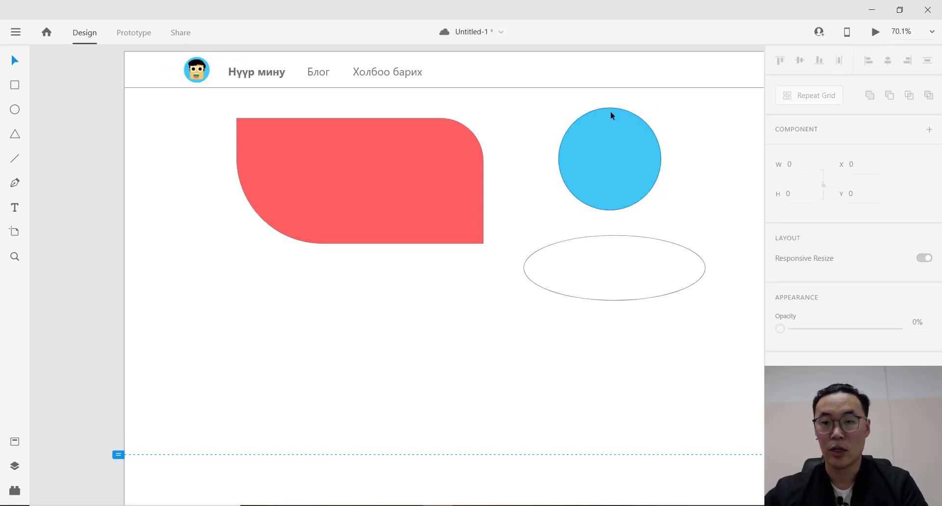
Change the blue circle's border colour from grey to bright magenta.
key("z")
left_click_drag(564, 86, 631, 141)
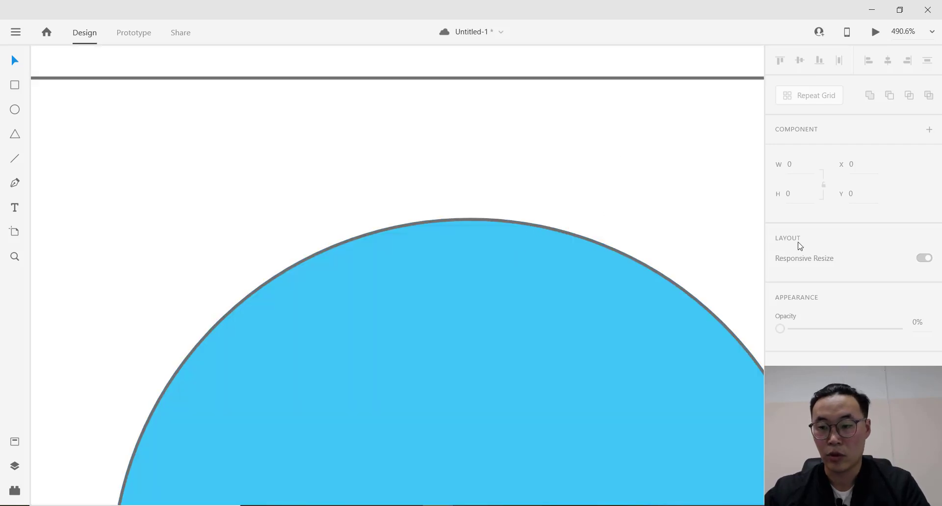
left_click(629, 341)
left_click(795, 395)
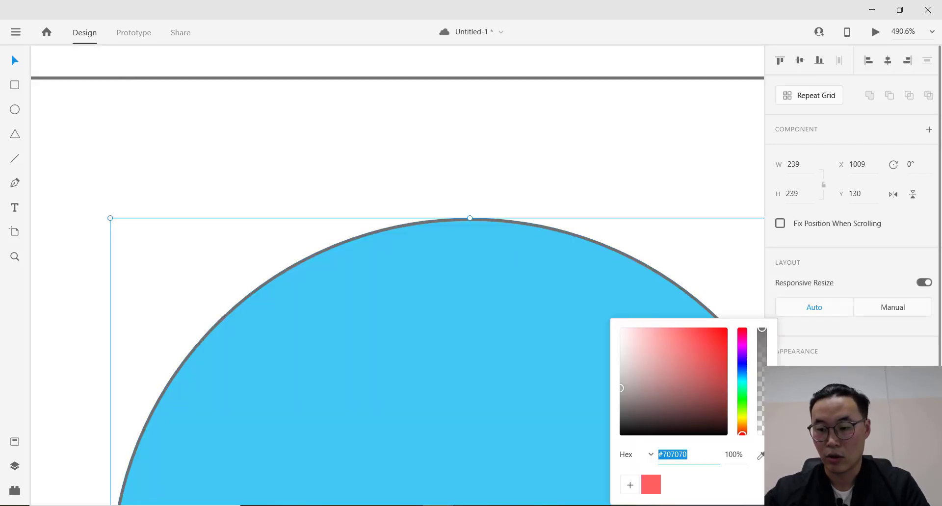
left_click_drag(719, 375, 727, 328)
left_click(740, 342)
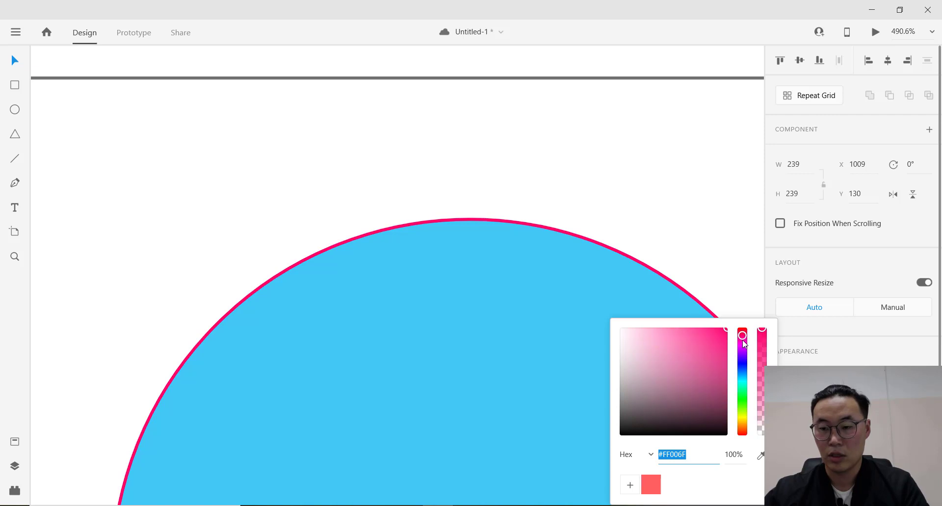
left_click(702, 244)
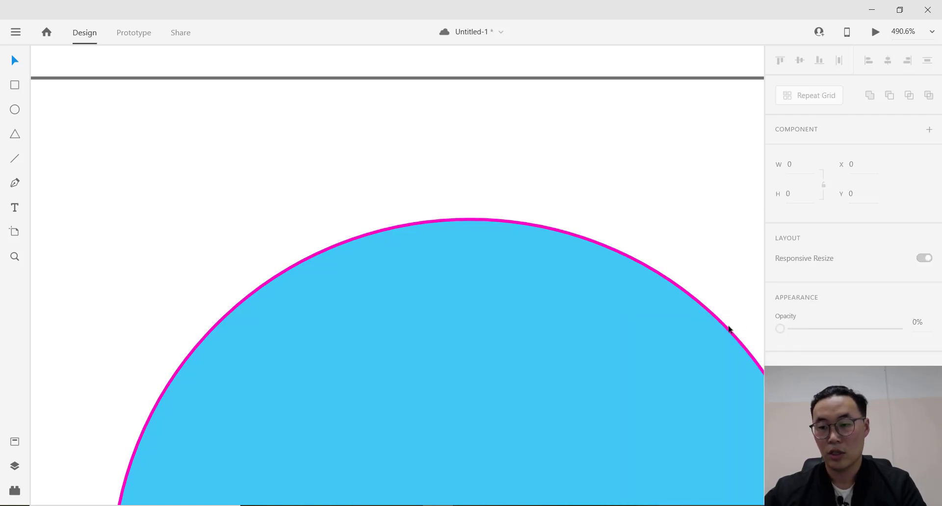
Set the circle's border size to 6.
left_click(522, 279)
scroll(834, 246, "down", 4)
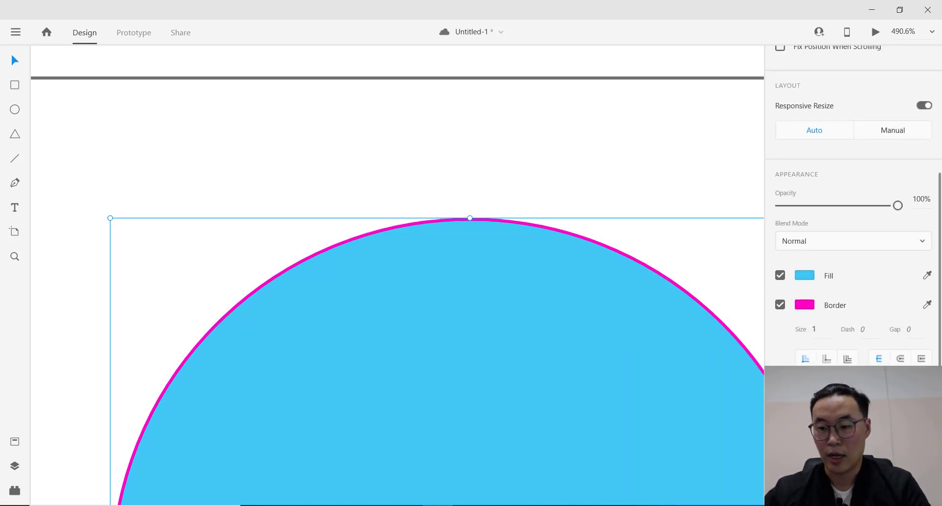
left_click(814, 330)
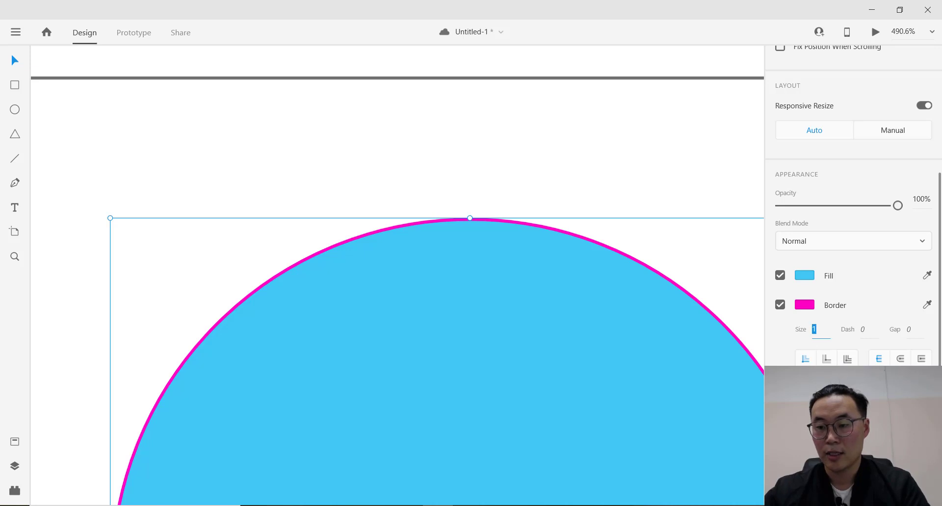
type("6")
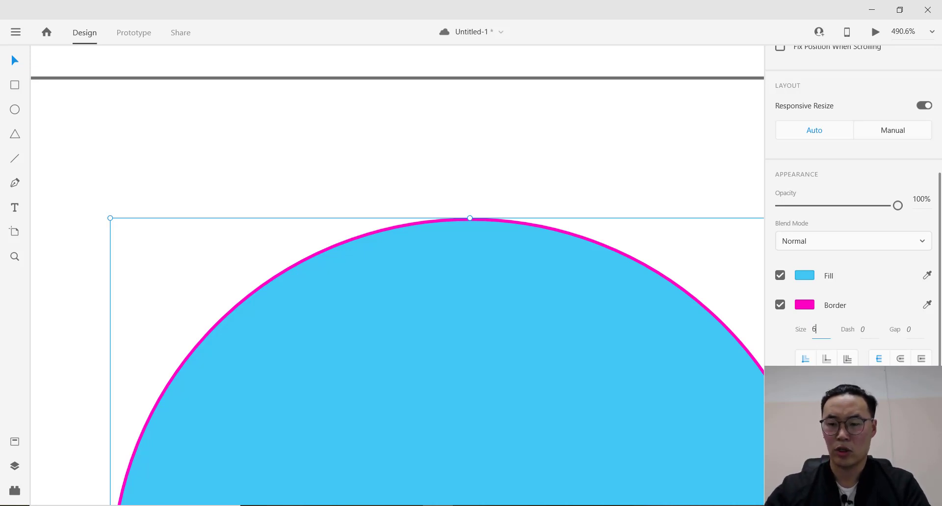
key("Return")
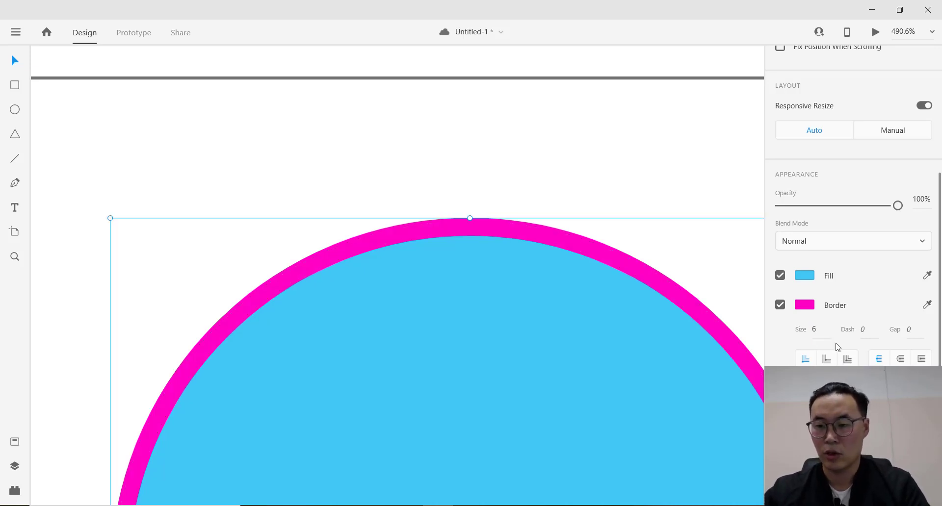
Set the circle's border size to 50.
left_click(817, 330)
type("50")
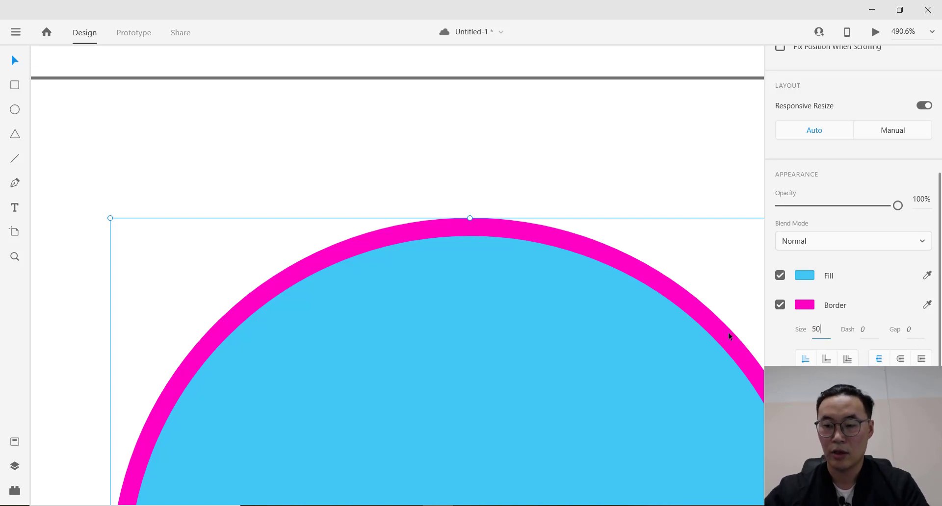
key("Return")
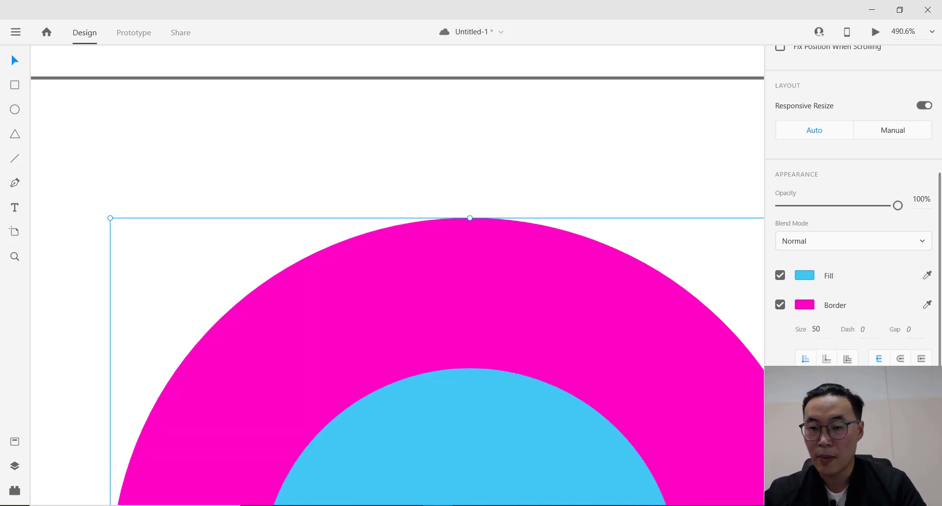
Compare the outer, centre and inner stroke alignments on the circle's border, finishing on the inner stroke.
left_click(826, 359)
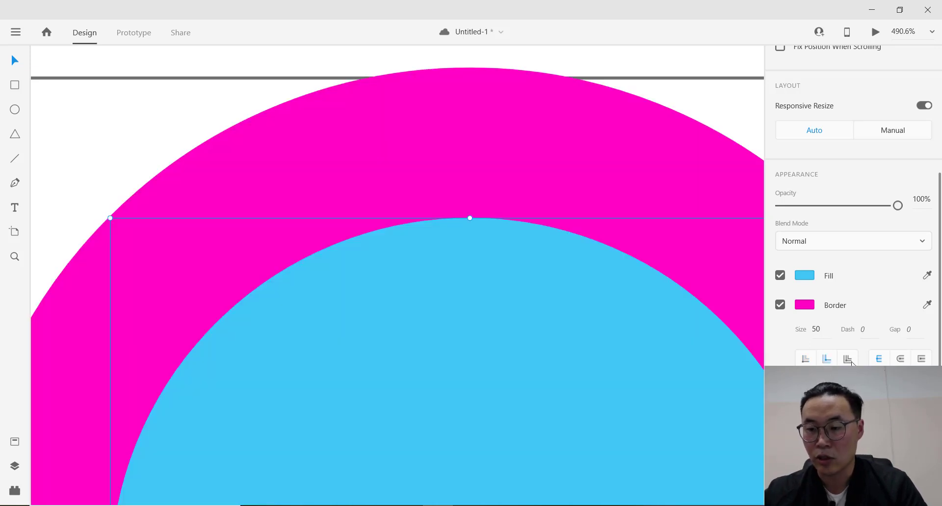
left_click(847, 361)
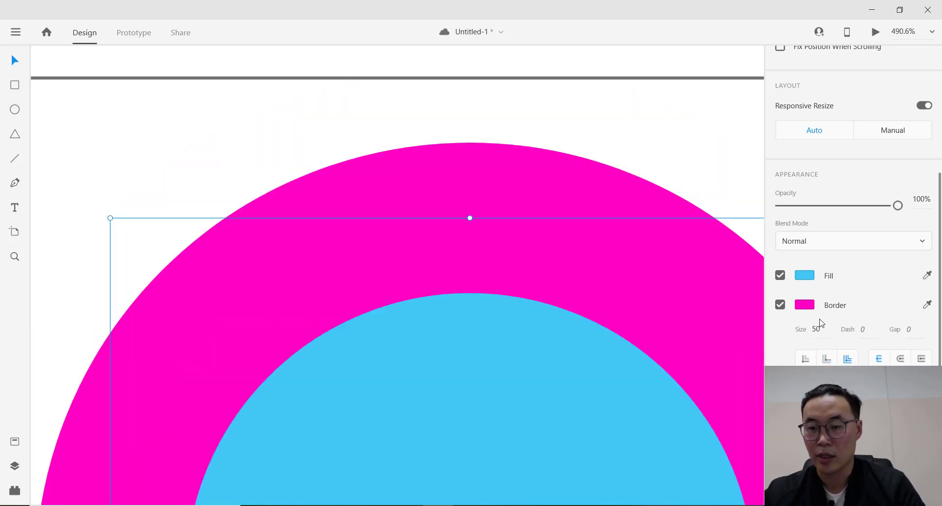
left_click(825, 361)
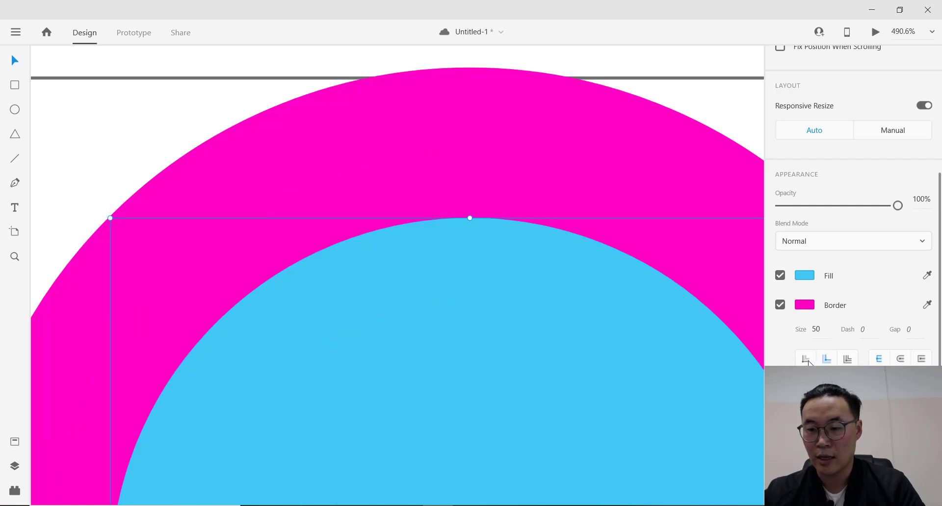
left_click(807, 361)
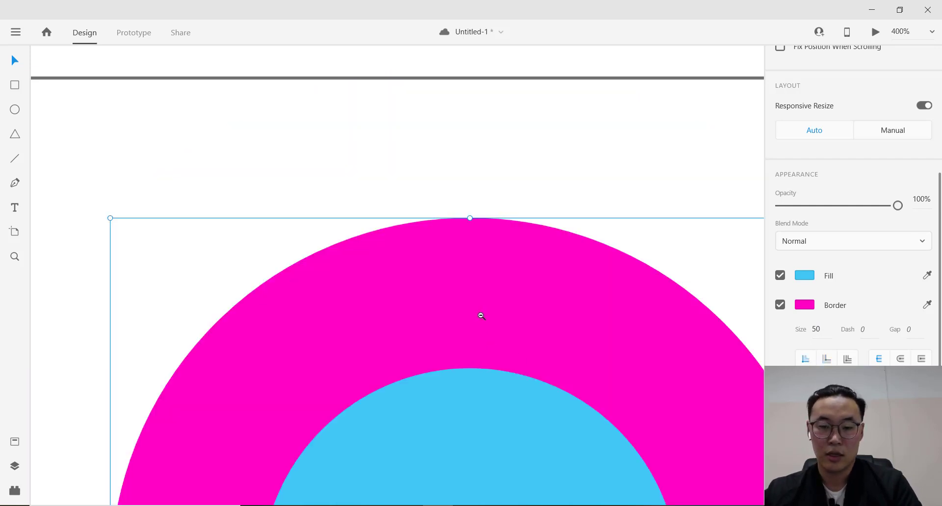
scroll(483, 314, "down", 10)
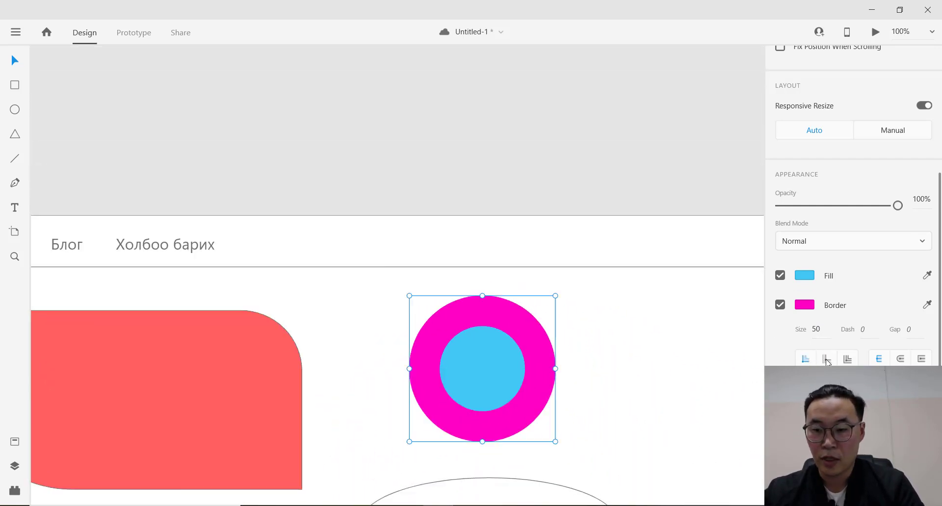
left_click(826, 360)
left_click(843, 361)
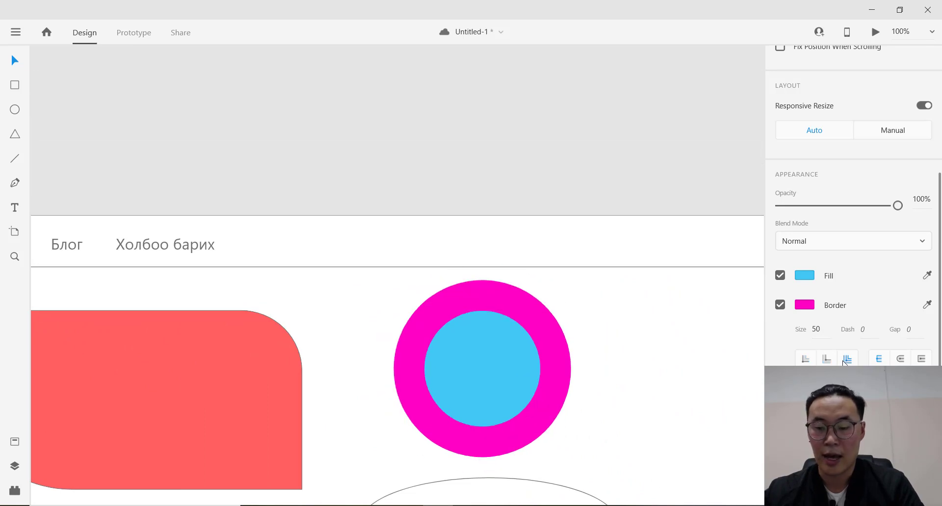
left_click(806, 360)
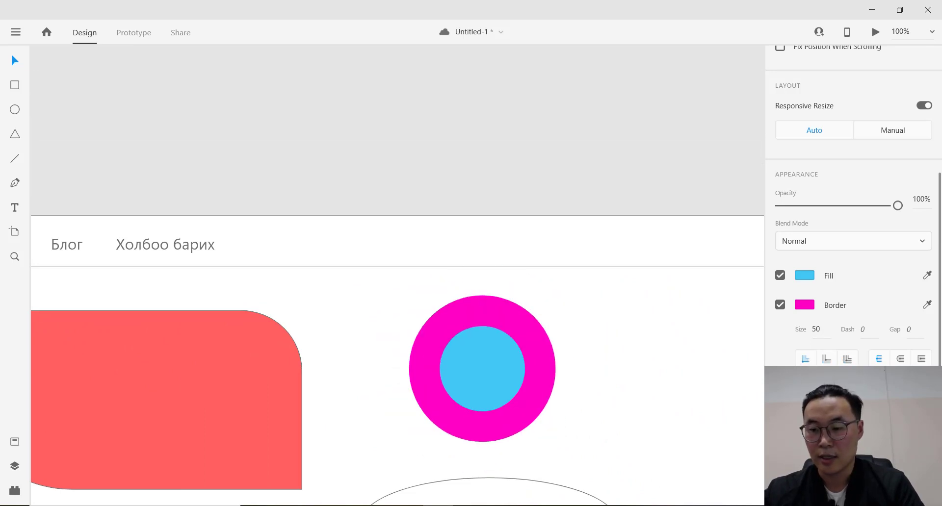
Give the circle a drop shadow in a blue colour at 16% opacity.
scroll(616, 378, "down", 5)
scroll(616, 378, "left", 2)
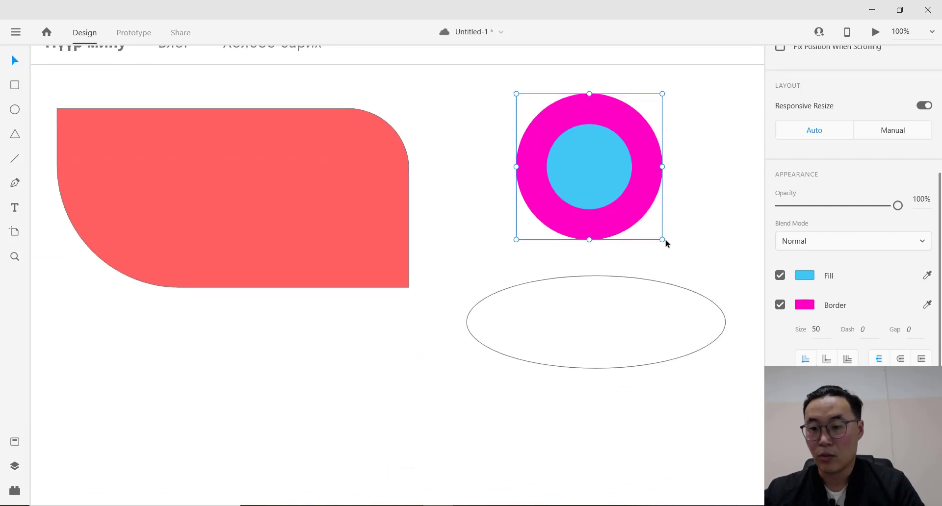
key("Escape")
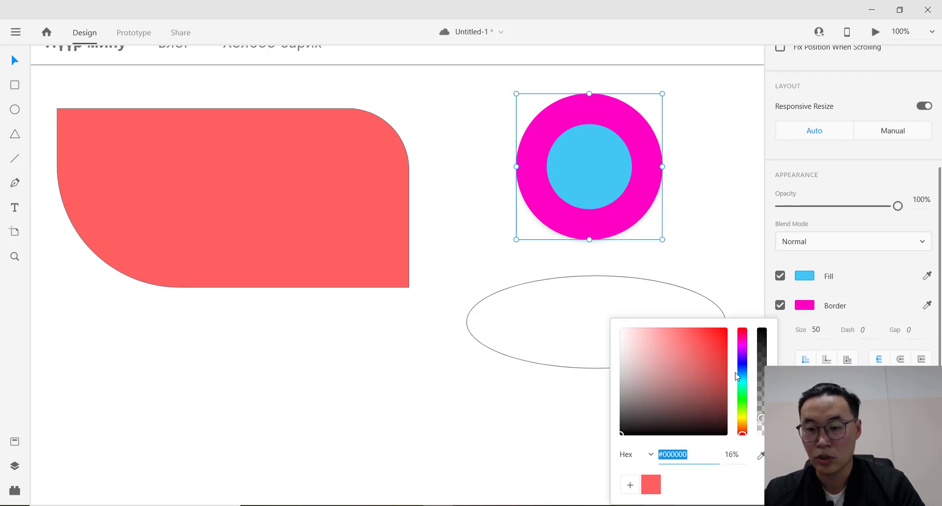
left_click_drag(708, 345, 741, 301)
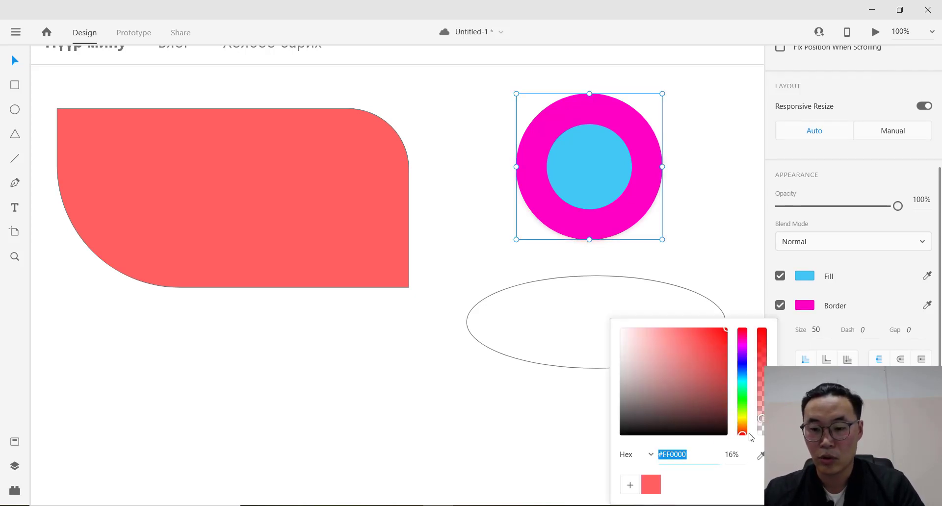
left_click(742, 363)
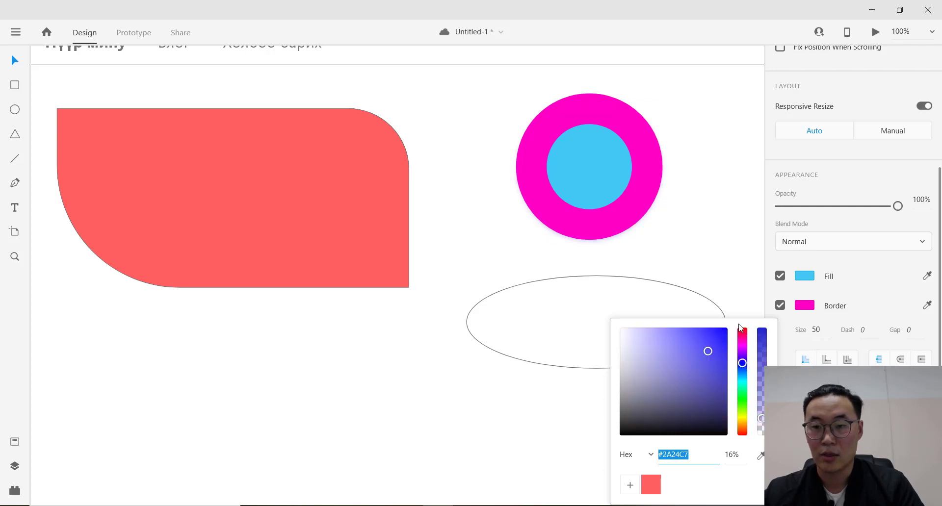
key("Escape")
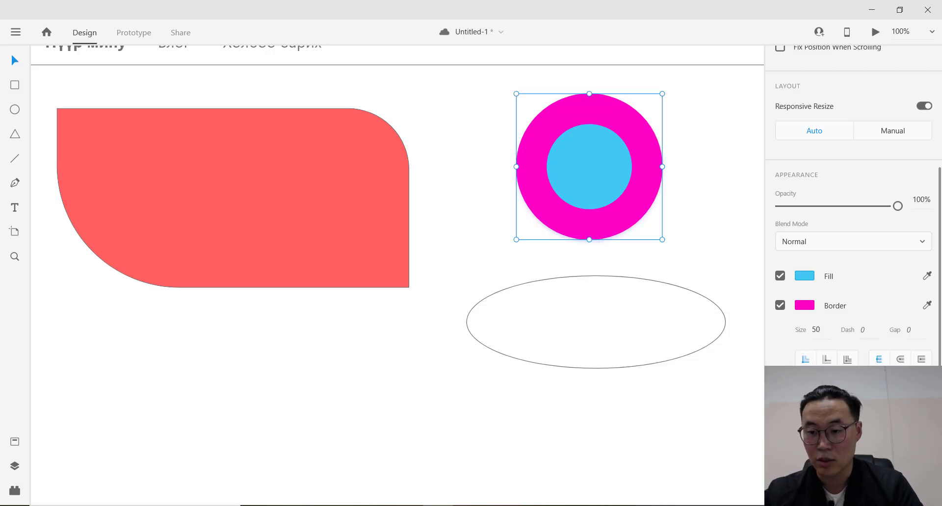
Set the circle's shadow offset to X 60 and Y 9 with a blur of 0.
scroll(853, 204, "down", 1)
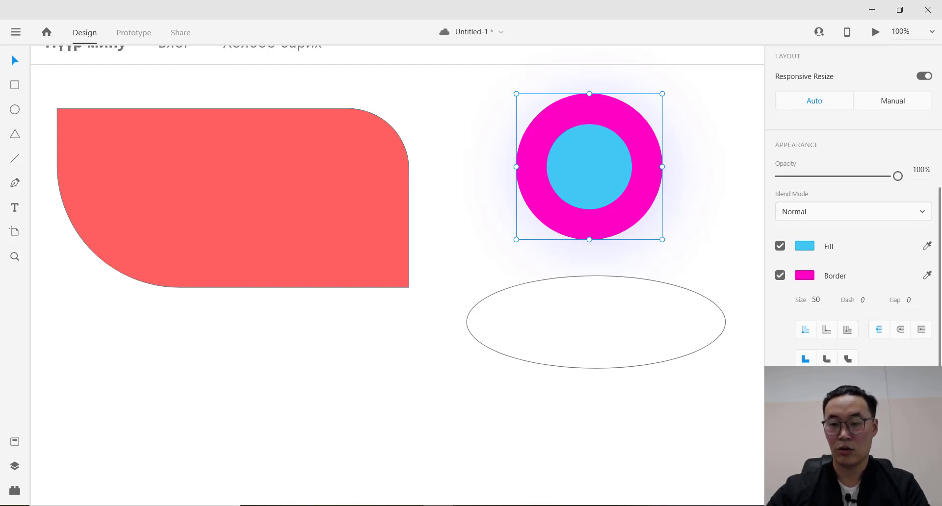
key("Up")
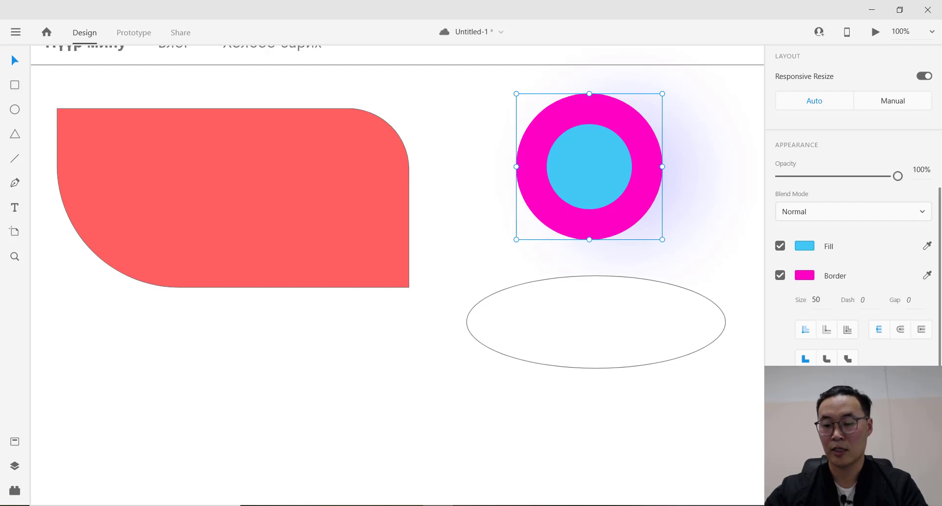
key("Up")
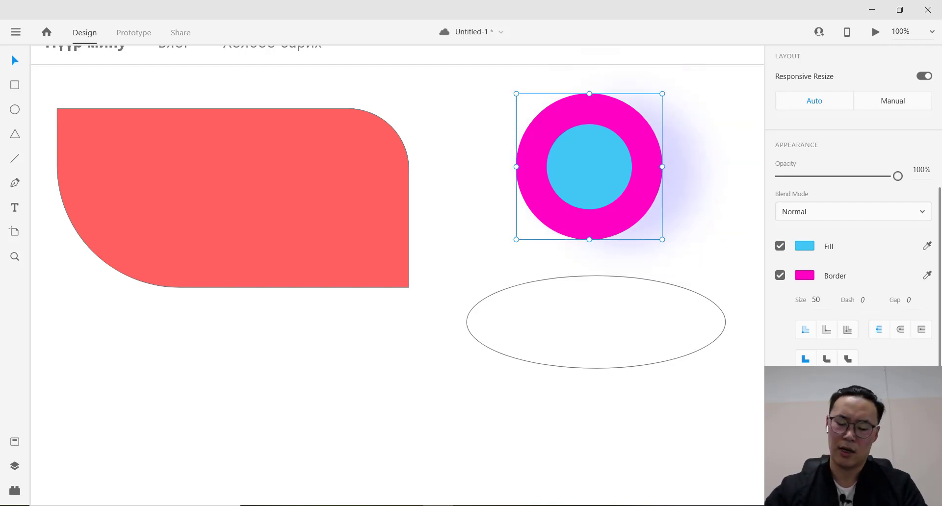
key("Up")
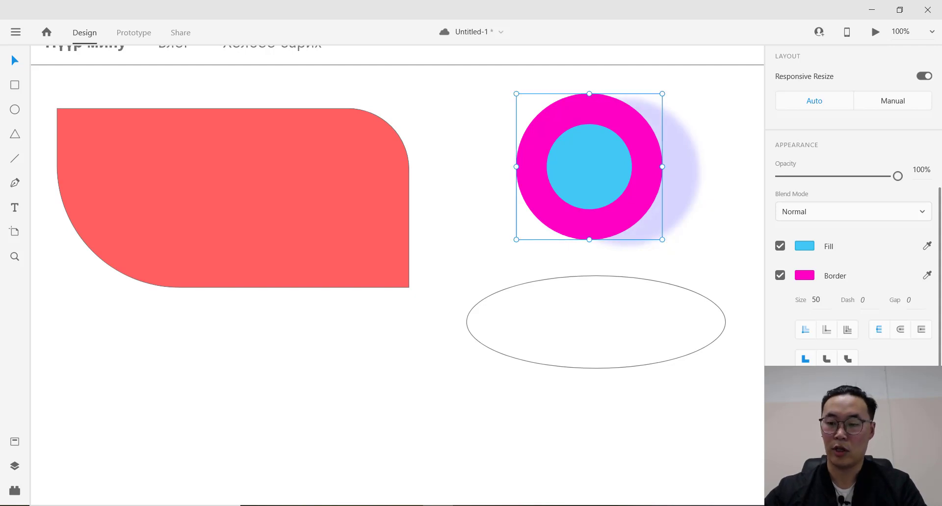
key("Down")
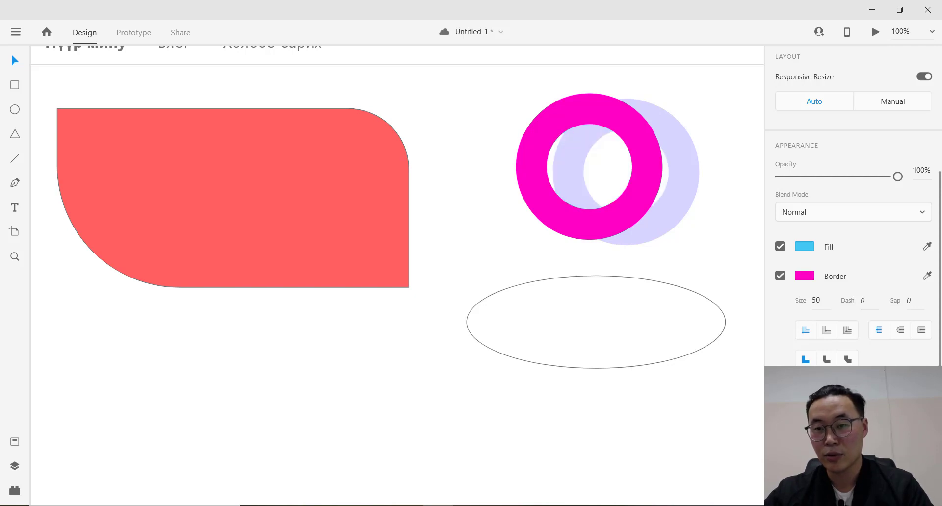
Enable Background Blur on the circle and on the red rounded shape, adjusting the blur settings of each.
scroll(853, 206, "down", 3)
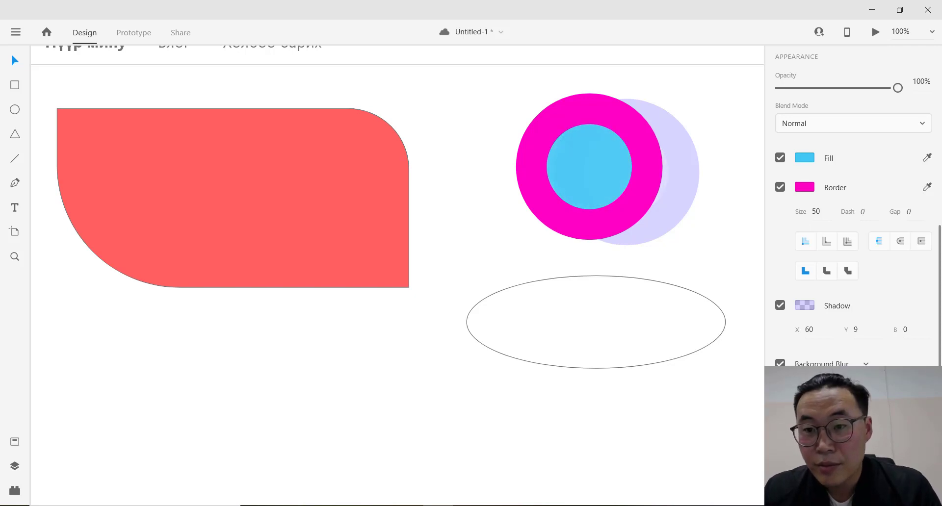
left_click(301, 208)
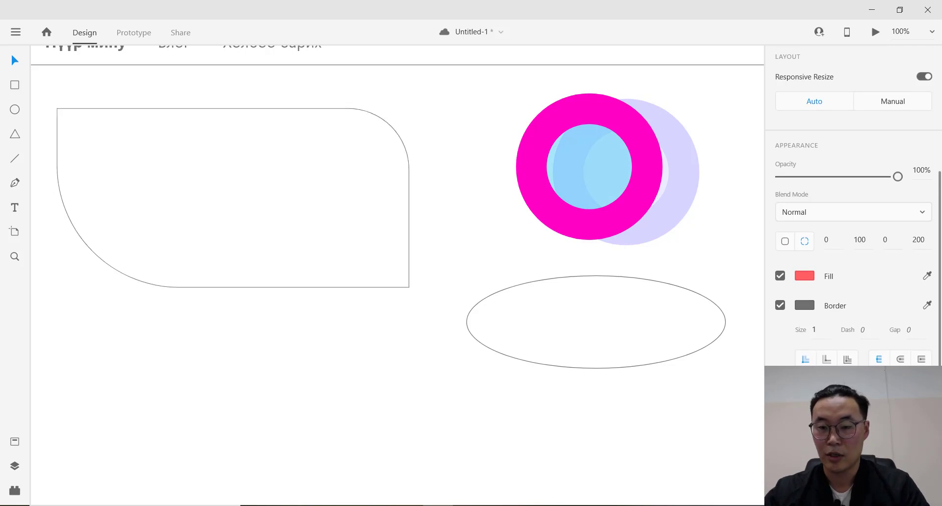
scroll(853, 206, "down", 3)
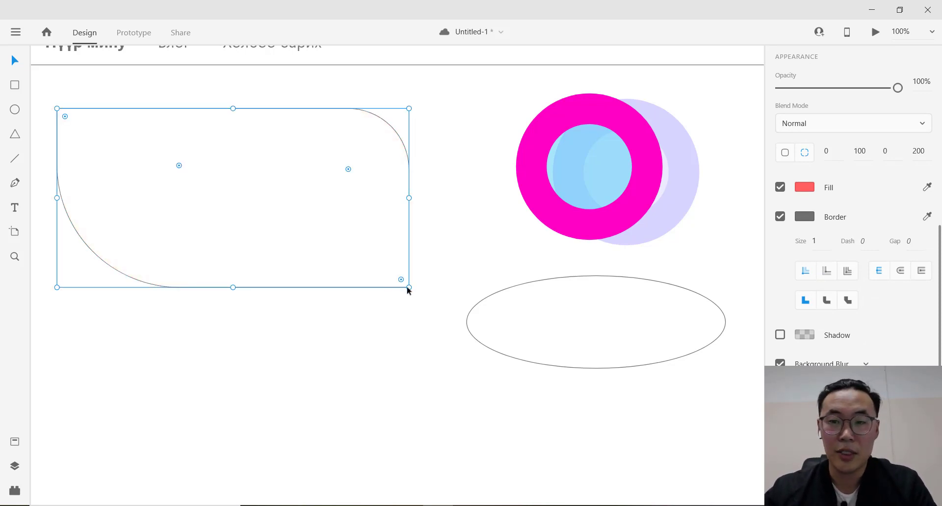
scroll(829, 294, "up", 3)
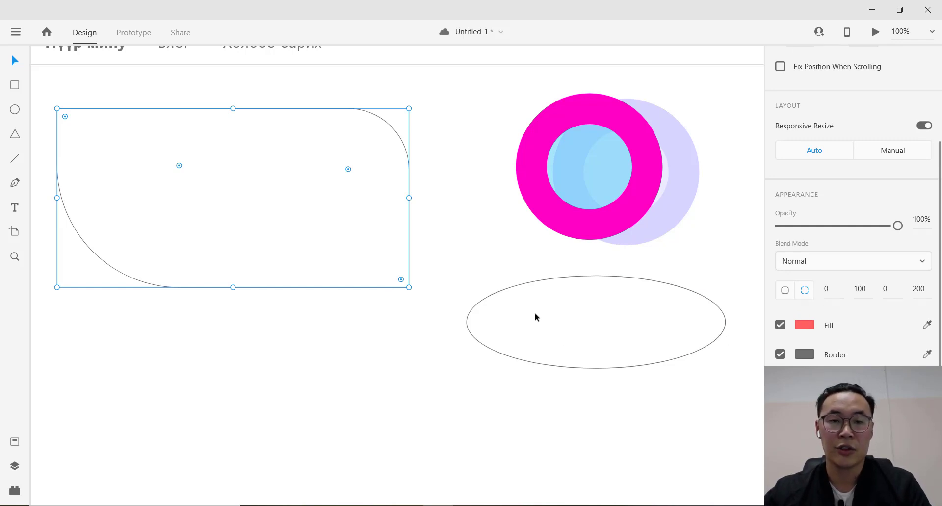
scroll(536, 315, "down", 1)
scroll(851, 206, "down", 3)
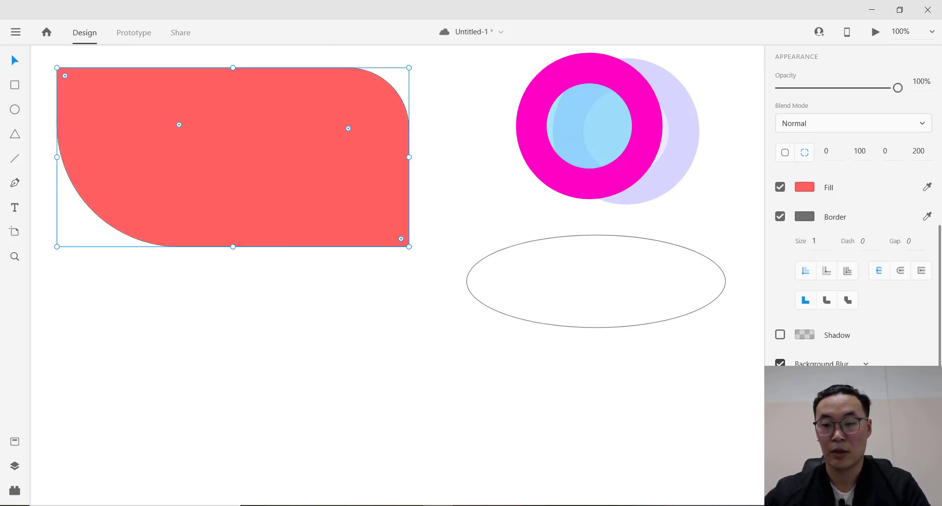
scroll(782, 362, "up", 3)
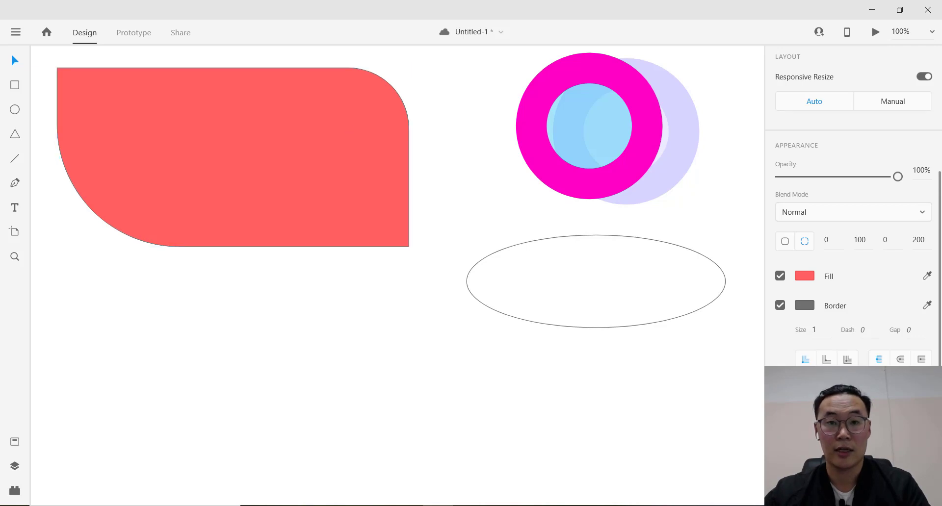
Start exporting only the selected red rounded shape and set the export format to PNG.
scroll(853, 206, "down", 3)
key("Escape")
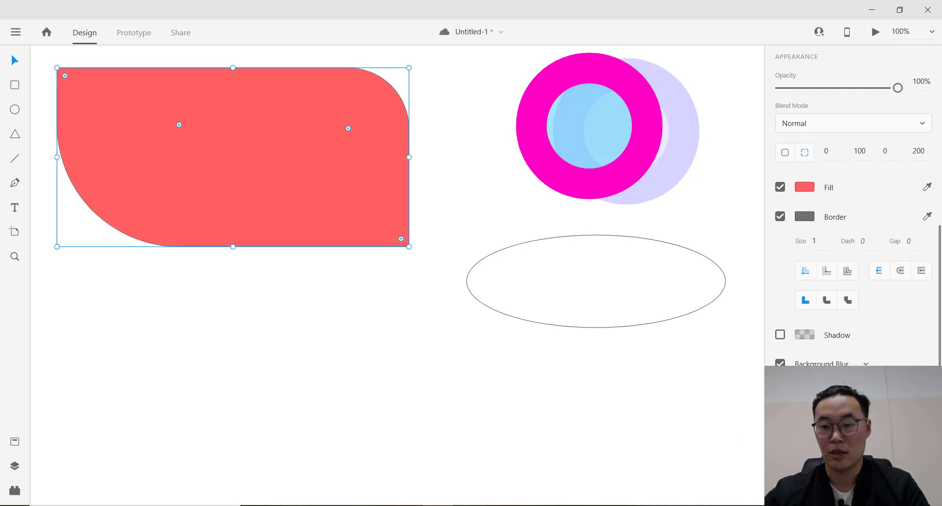
left_click(15, 32)
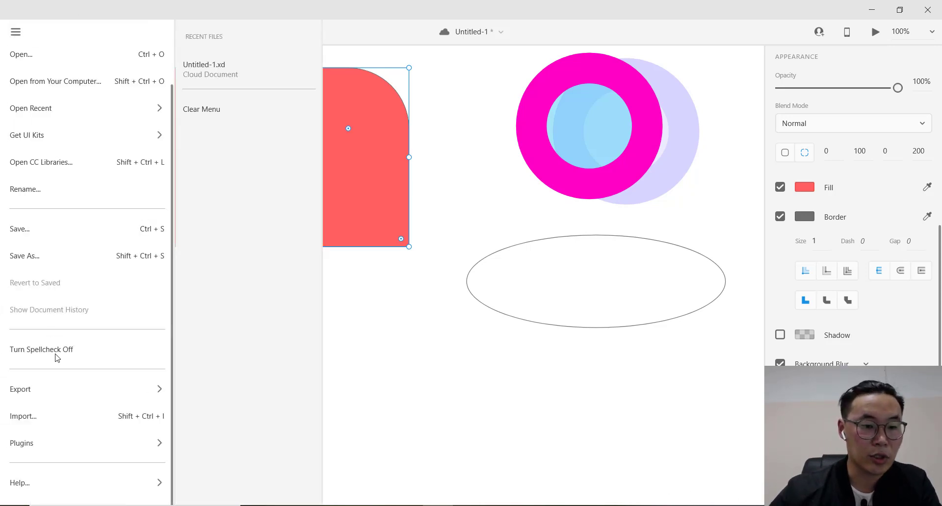
mouse_move(68, 390)
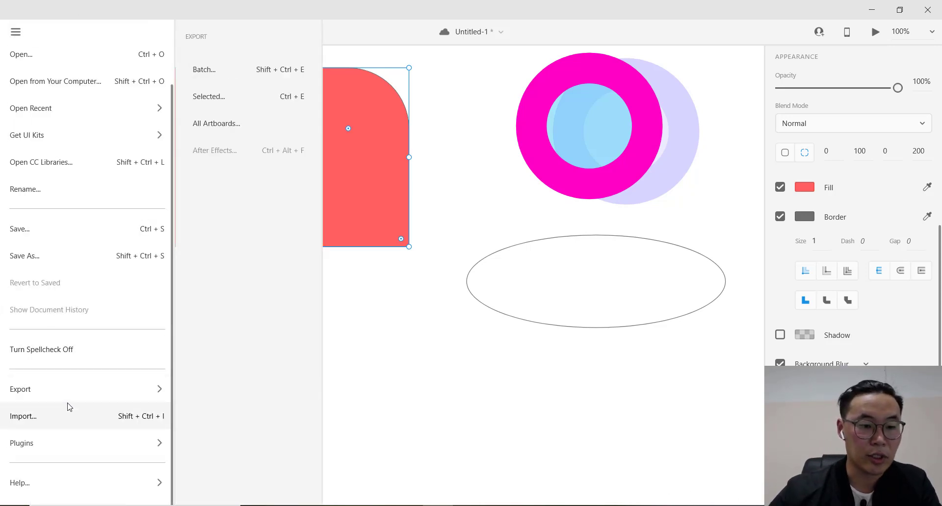
left_click(241, 104)
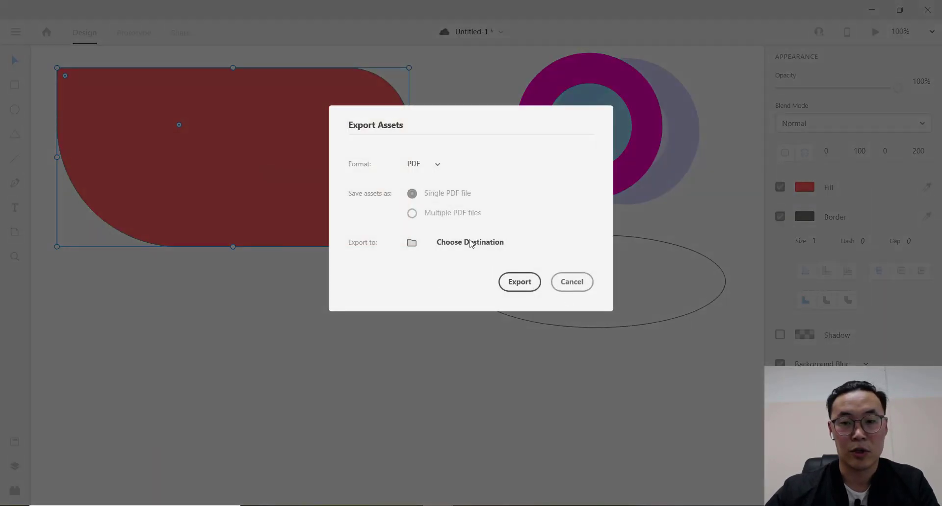
left_click(425, 166)
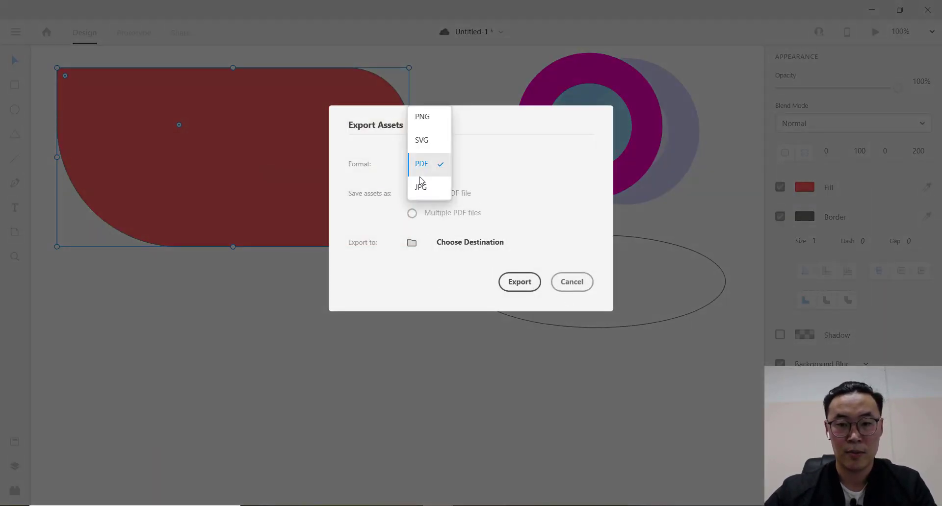
left_click(431, 120)
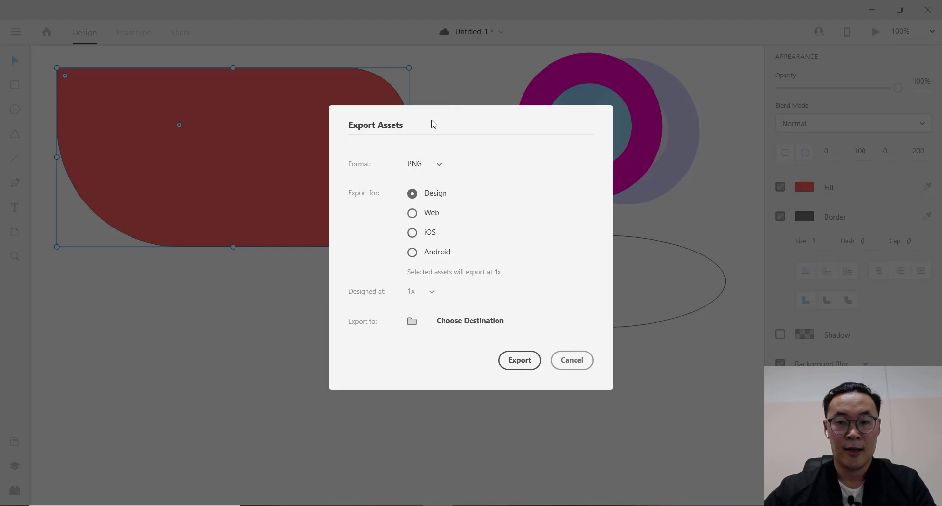
Create a folder named XD export on the Desktop as the destination and export the red shape into it.
left_click(481, 322)
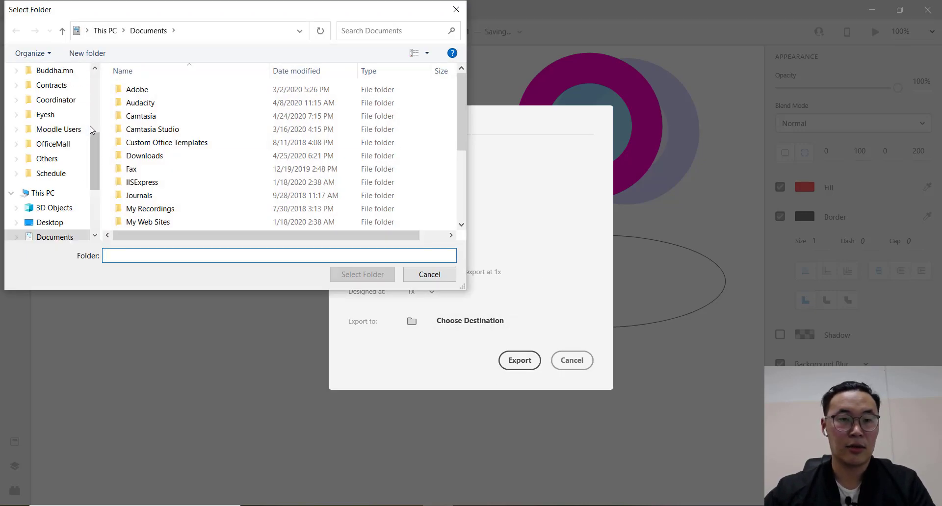
scroll(51, 190, "down", 4)
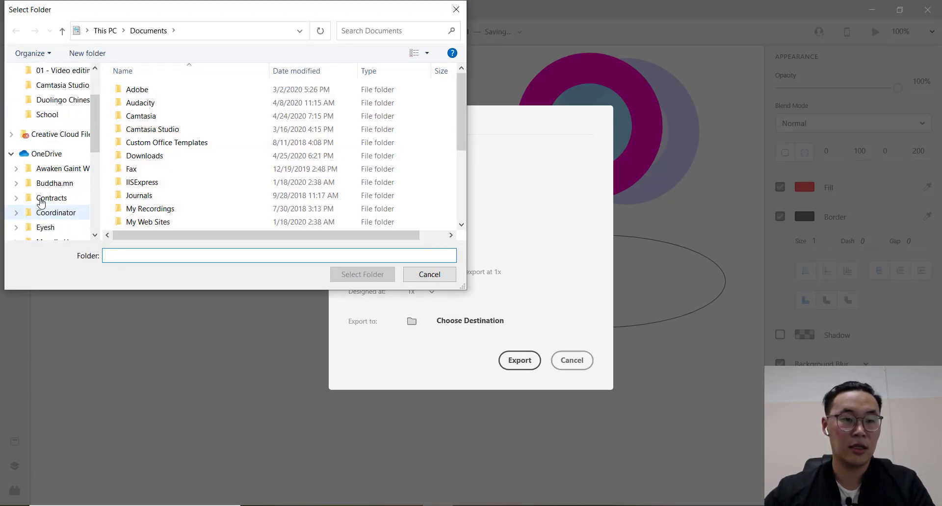
scroll(50, 190, "down", 2)
left_click(49, 134)
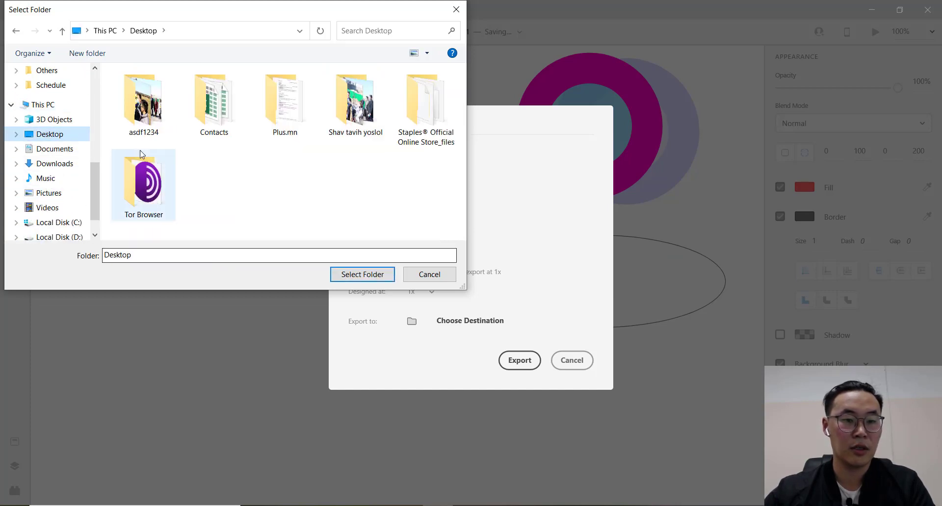
left_click(100, 53)
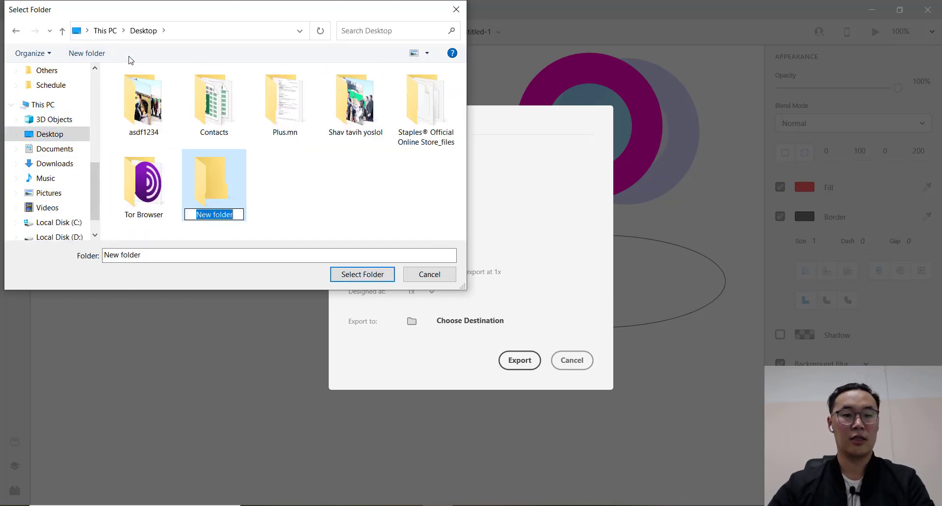
type("XD export")
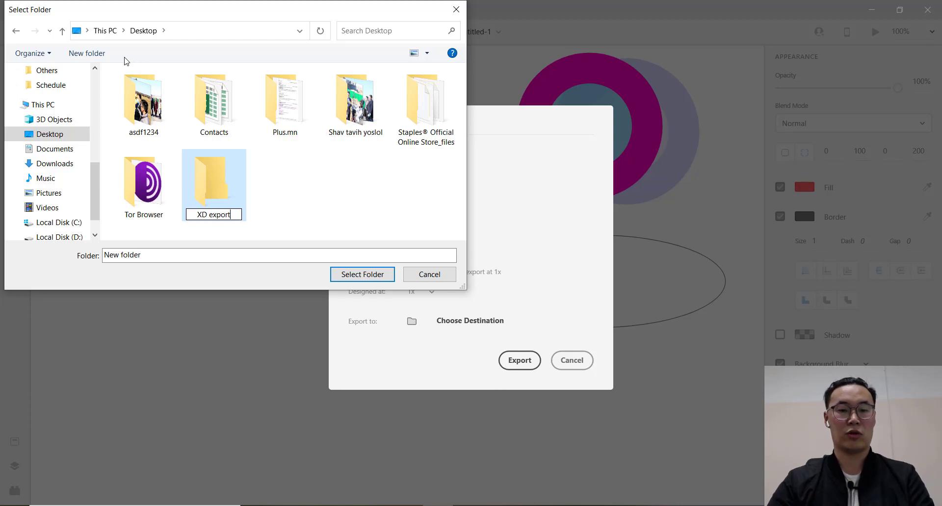
key("Return")
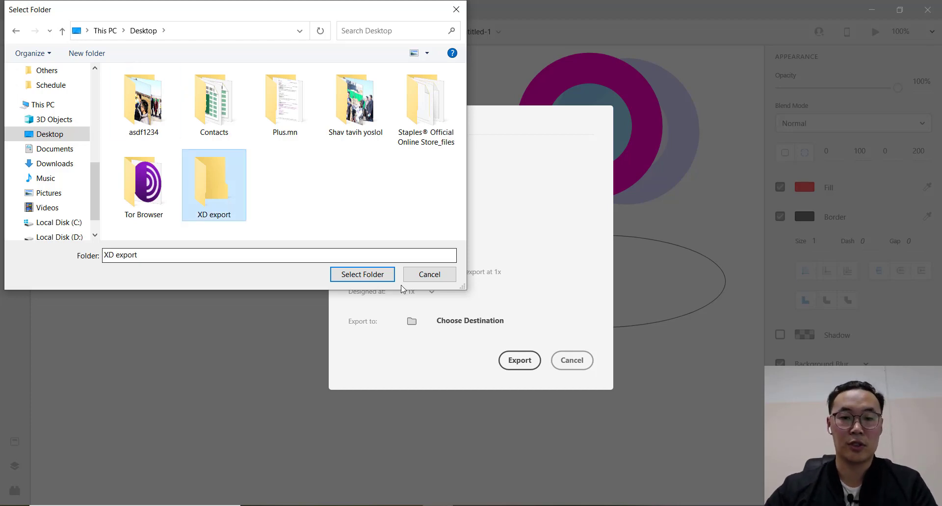
left_click(386, 276)
left_click(520, 365)
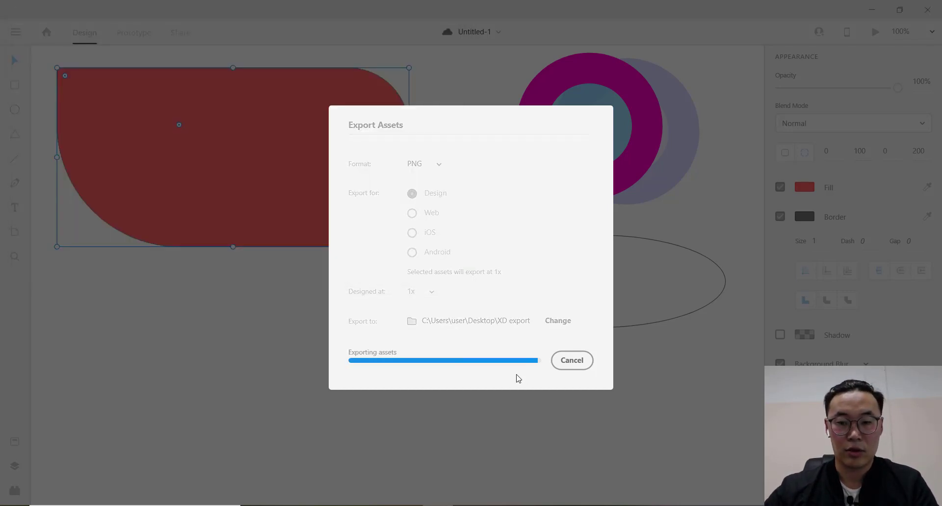
On the desktop, move the XD export folder clear of the other icons and open it to check the exported image, then return to Adobe XD.
key("super+d")
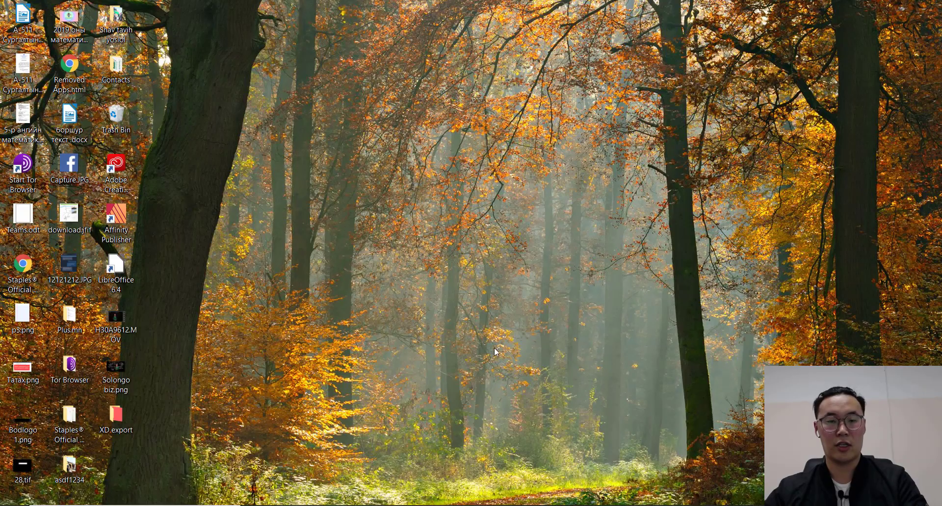
left_click_drag(120, 426, 340, 123)
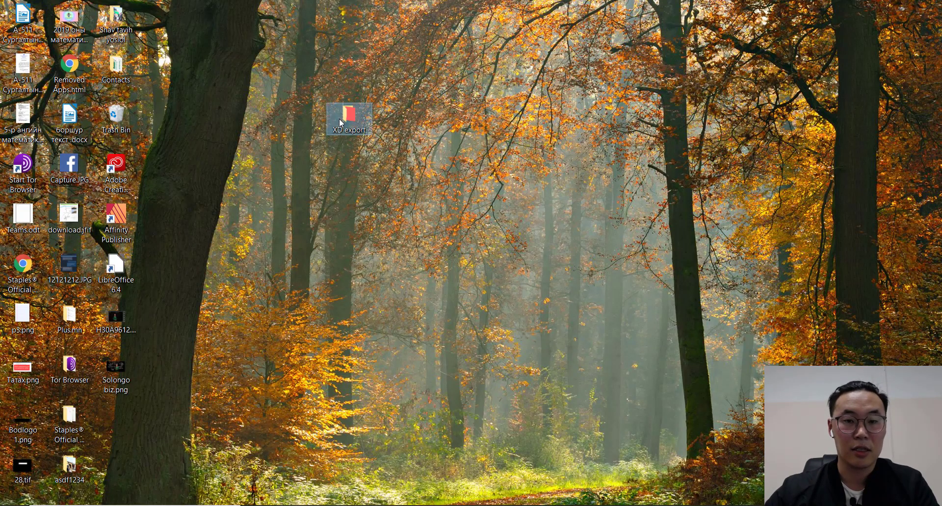
double_click(343, 118)
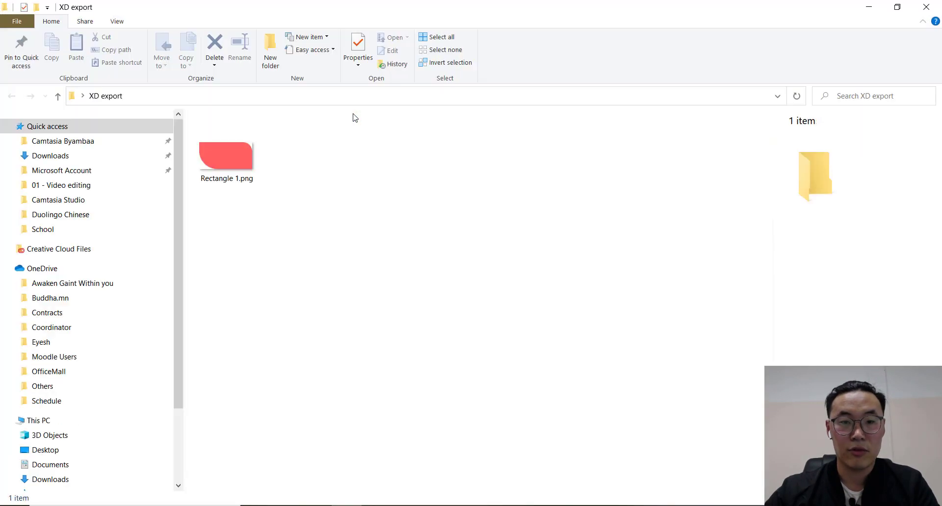
left_click(926, 7)
key("alt+Tab")
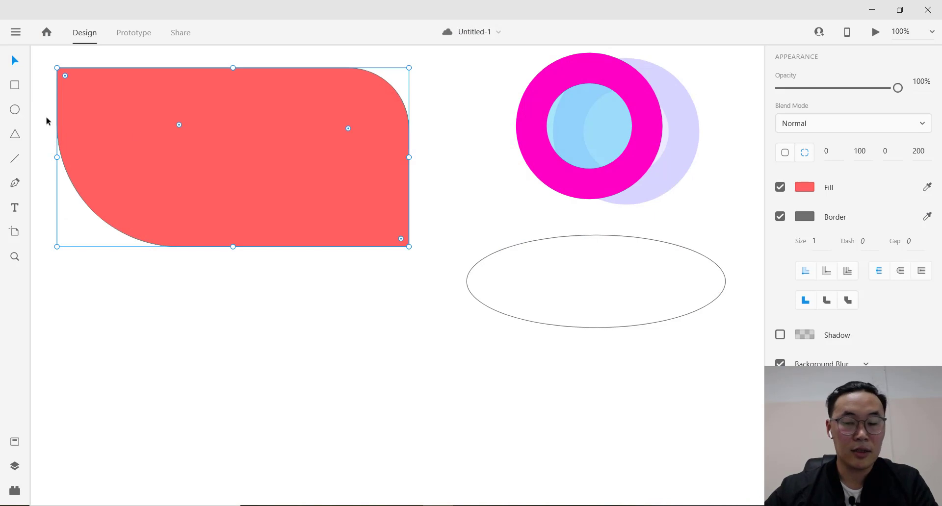
Draw two triangles with the Polygon tool below the red shape, one about 298 × 213 and a smaller one about 159 × 144.
left_click(15, 109)
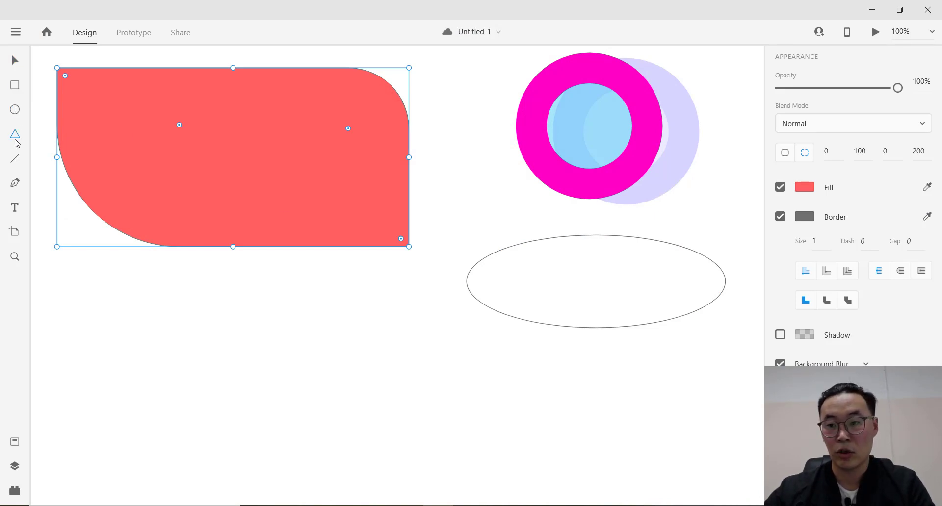
left_click(15, 135)
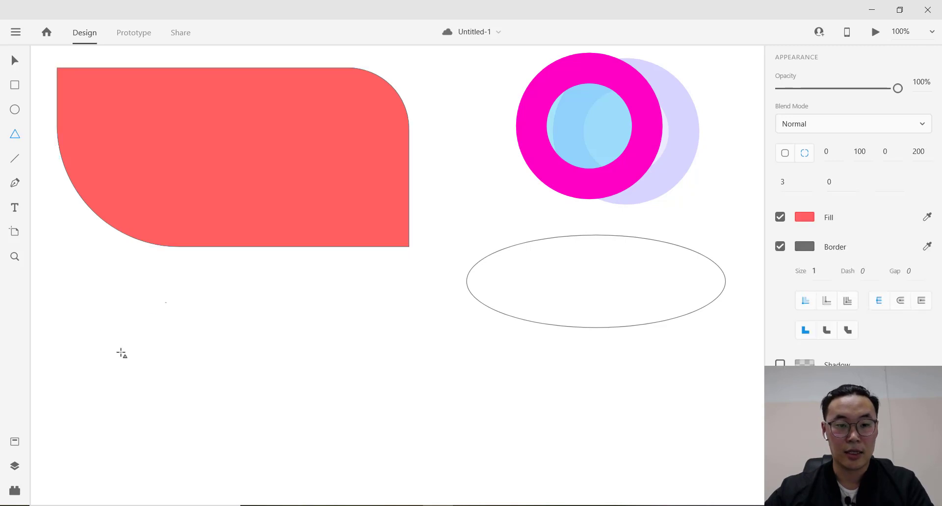
left_click(17, 133)
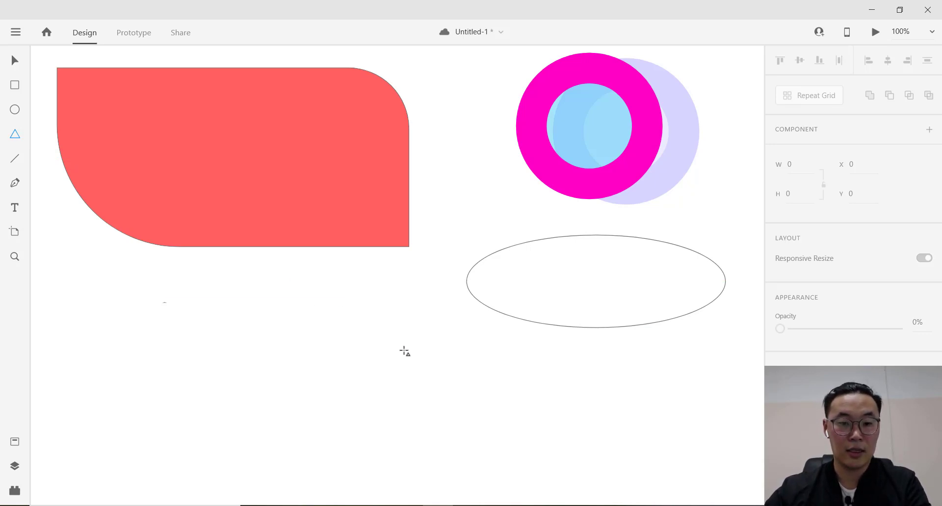
mouse_move(301, 290)
left_mouse_down()
mouse_move(456, 386)
mouse_move(483, 419)
left_mouse_up()
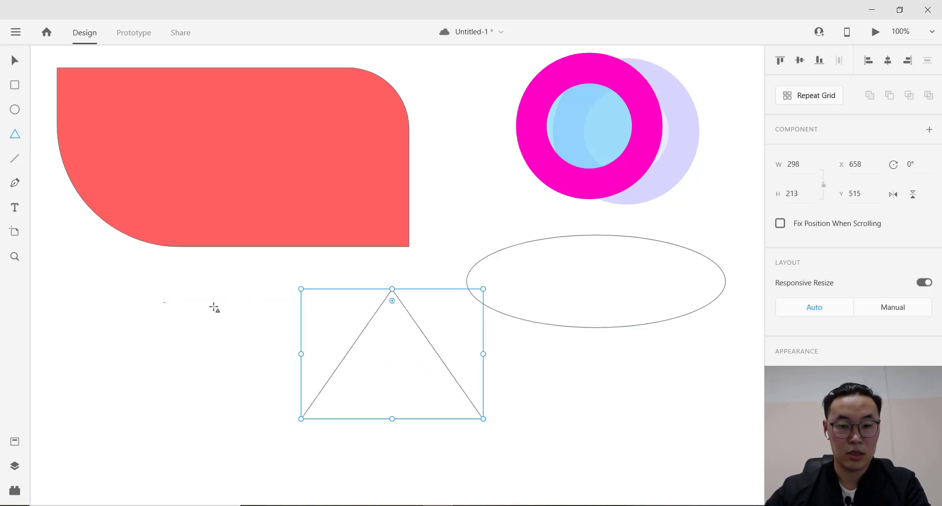
left_click_drag(213, 306, 116, 395)
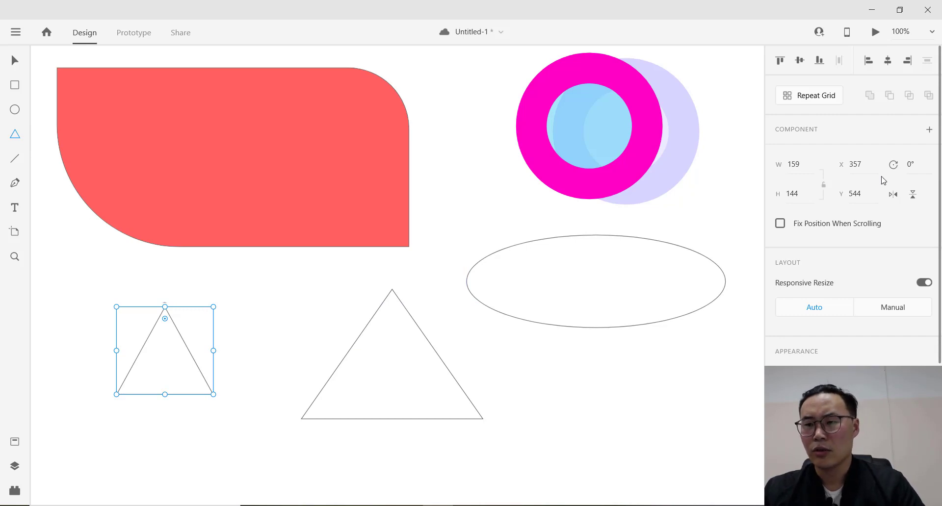
Set the smaller triangle's corner count to 15.
scroll(832, 244, "down", 3)
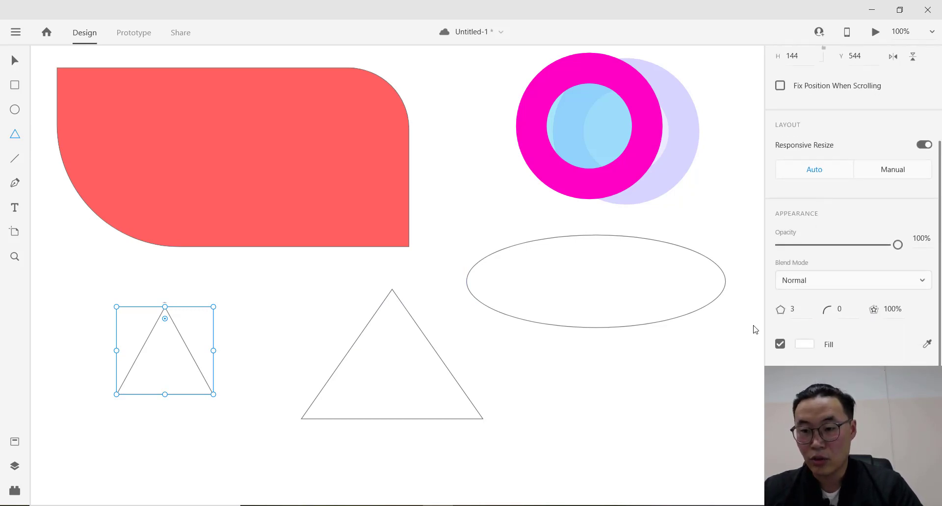
type("15")
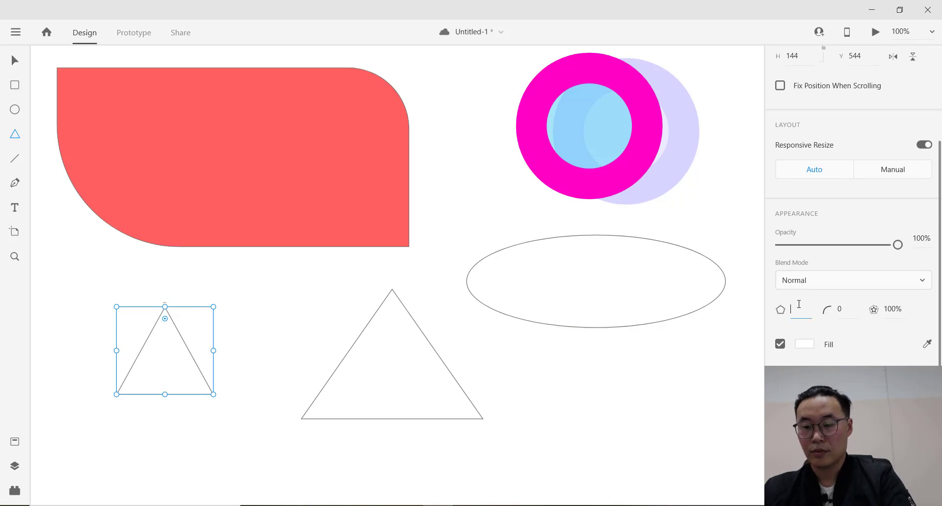
key("Return")
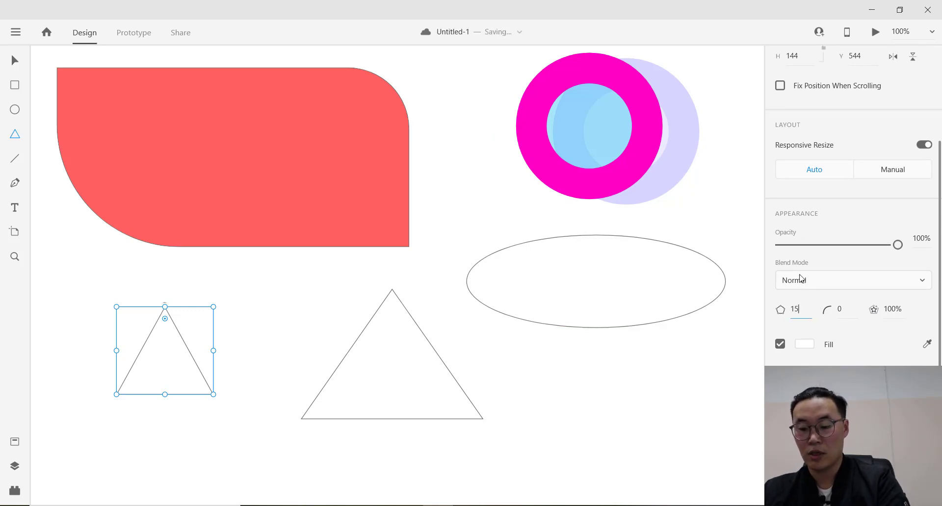
Draw another polygon below the ellipse, give it 15 corners and stretch it upward to a height of about 205.
left_click_drag(542, 388, 676, 465)
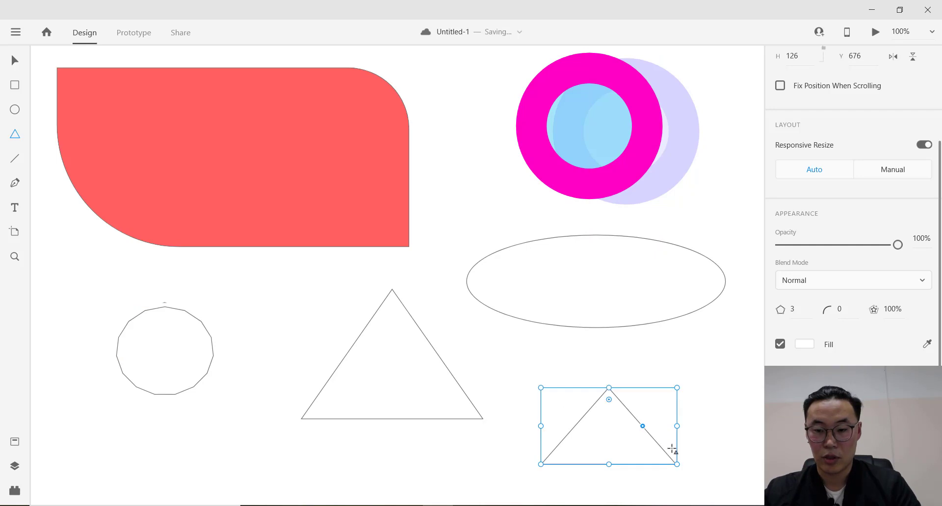
left_click(798, 308)
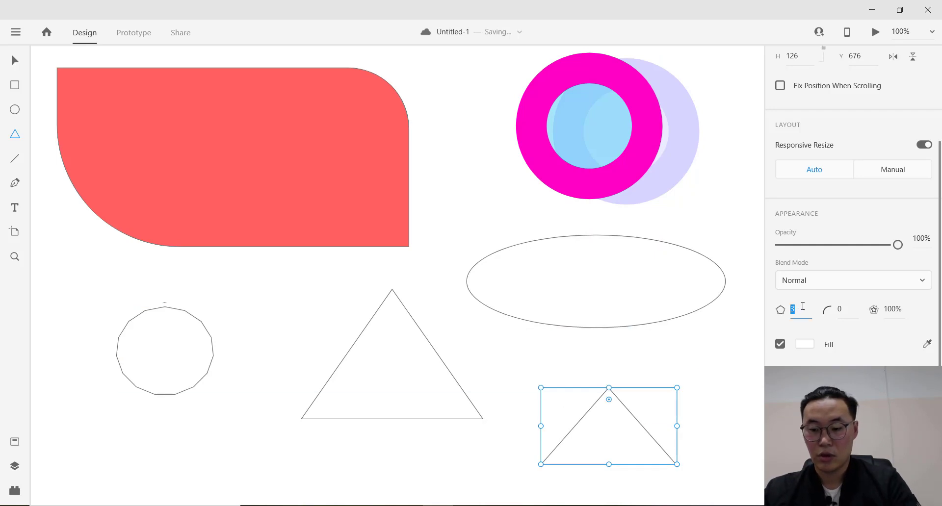
type("15")
key("Return")
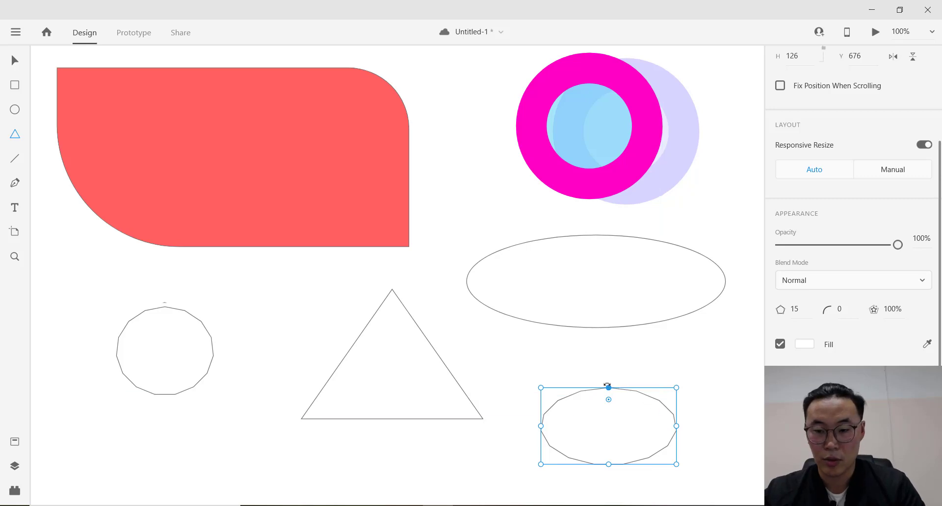
left_click_drag(608, 388, 643, 339)
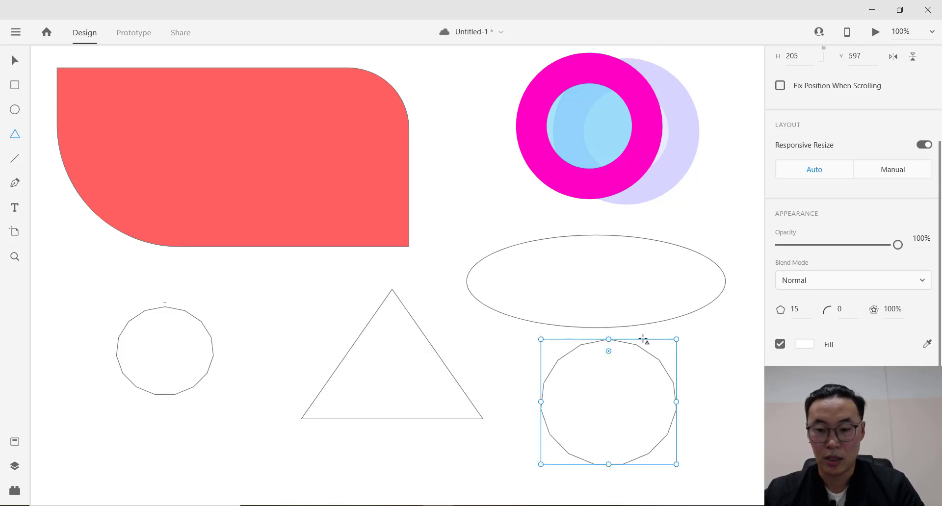
Draw a narrow polygon about 109 high beneath the ellipse's right end and set its corner count to 5.
left_click_drag(702, 328, 747, 395)
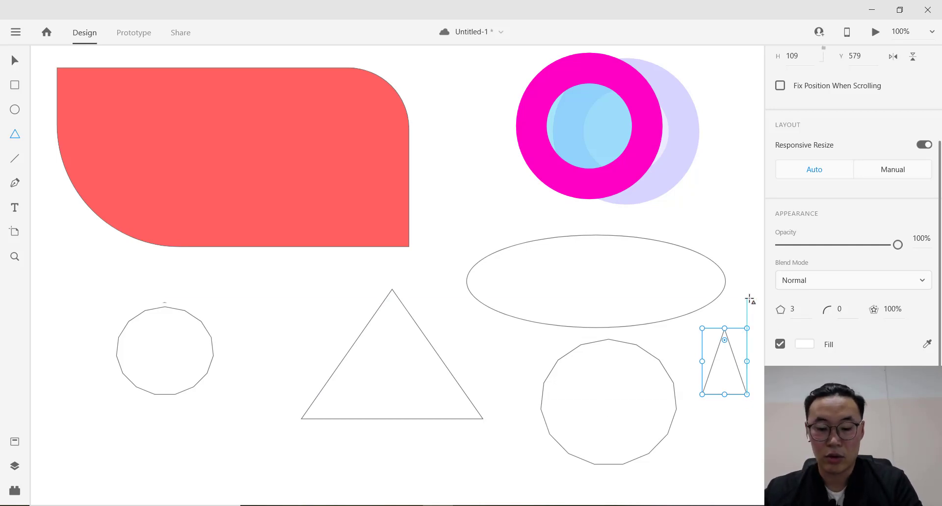
left_click(795, 309)
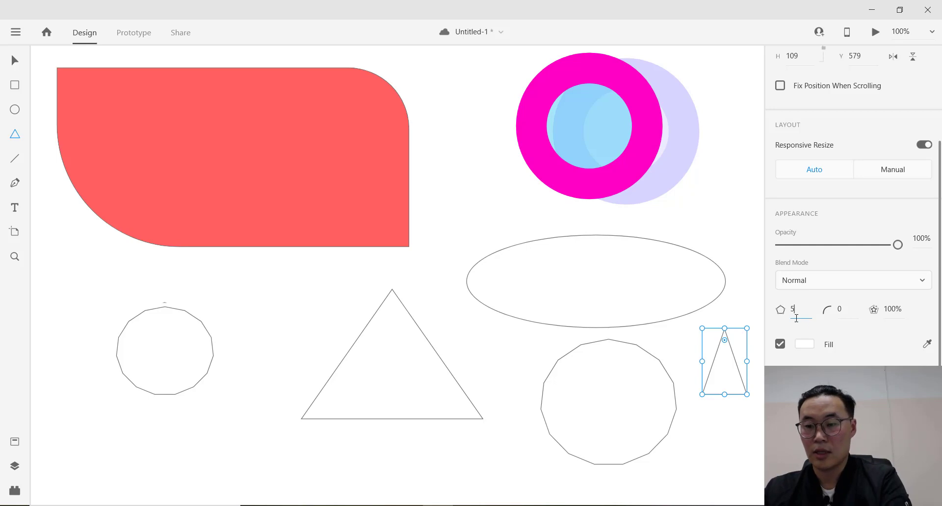
key("Return")
left_click(735, 379)
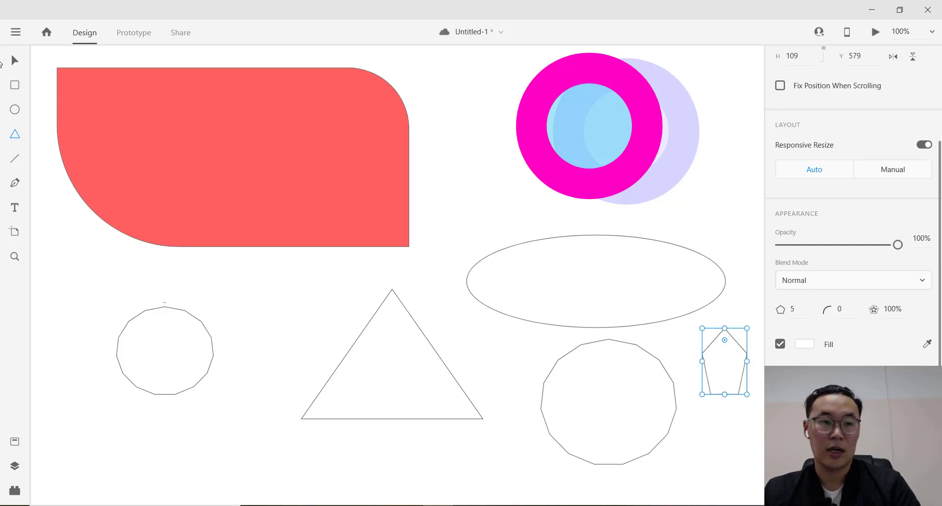
left_click(15, 134)
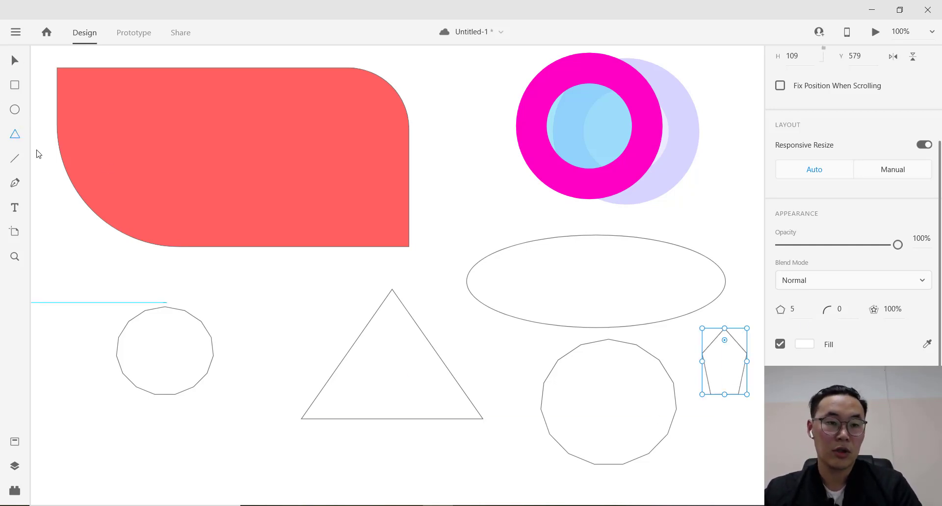
left_click(708, 426)
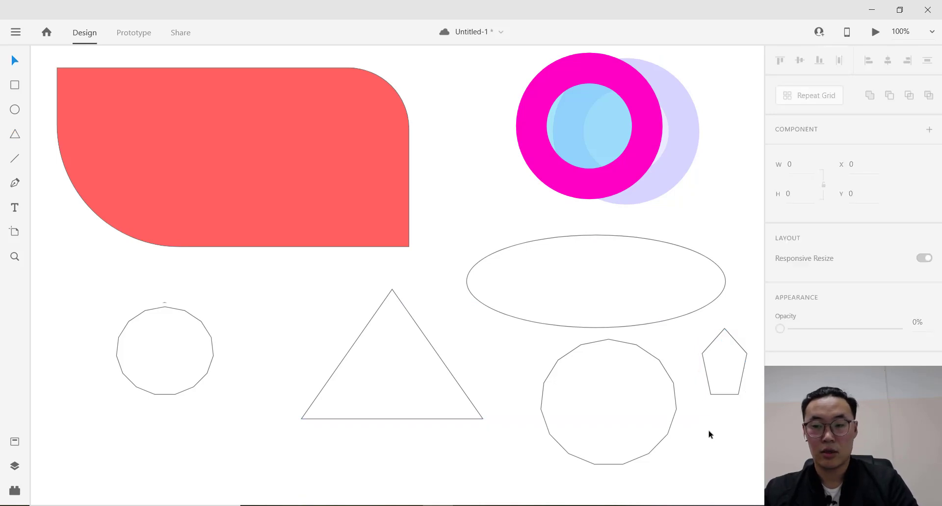
left_click(335, 145)
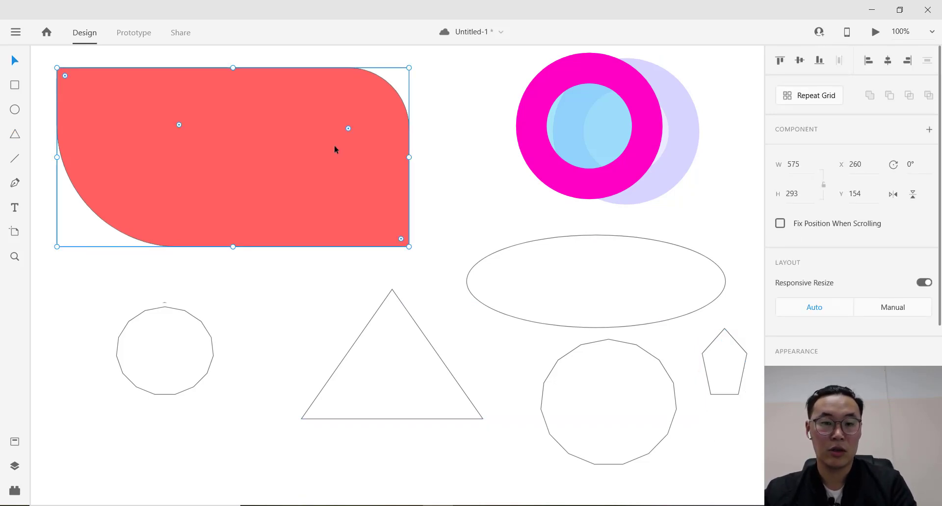
key("Escape")
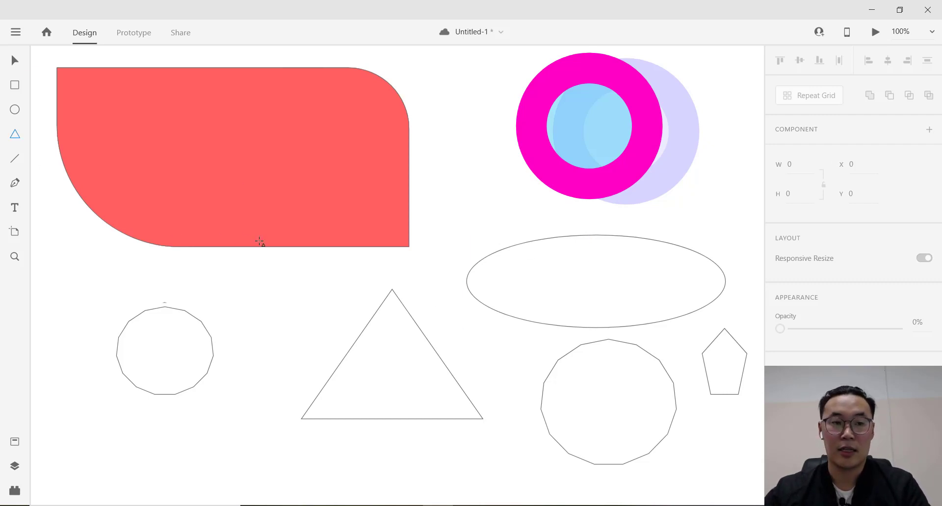
Set the small 15-sided polygon below the red shape to 8 corners with a corner radius of 10.
key("v")
left_click(195, 331)
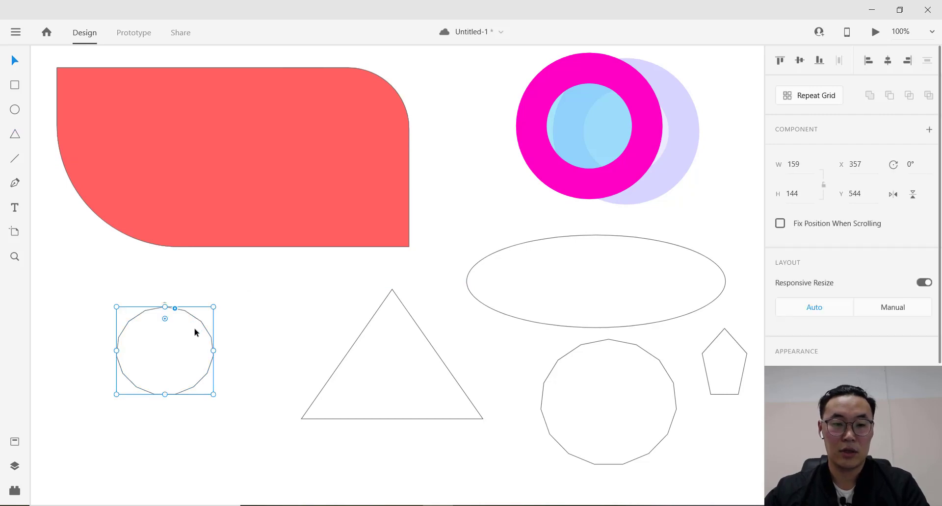
scroll(812, 324, "down", 4)
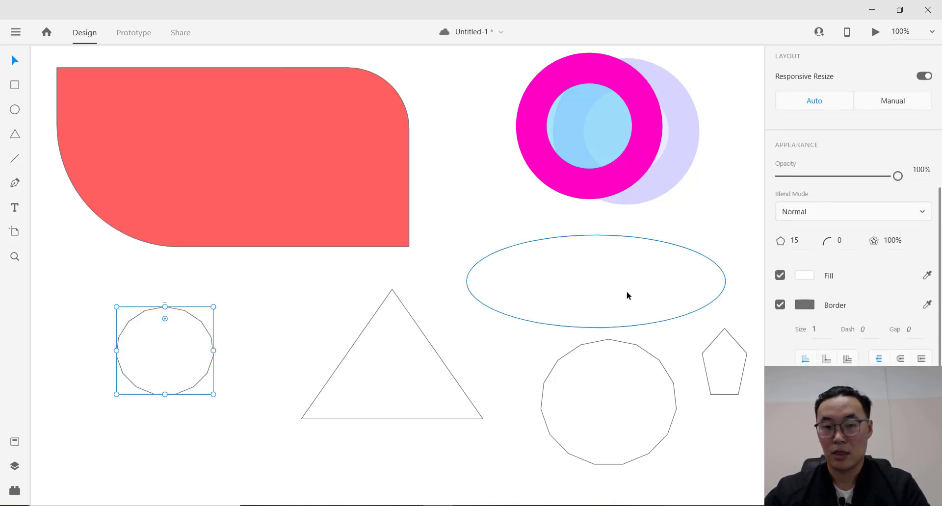
left_click(800, 241)
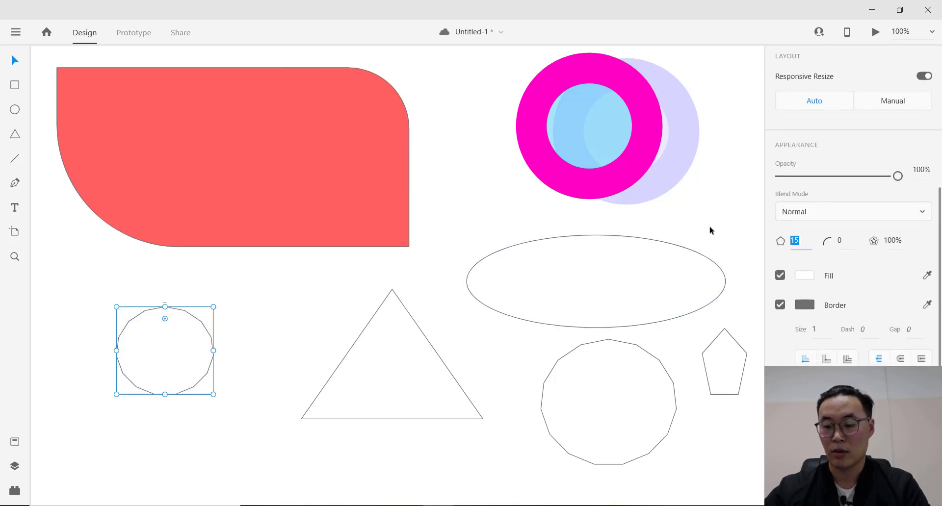
type("8")
key("Return")
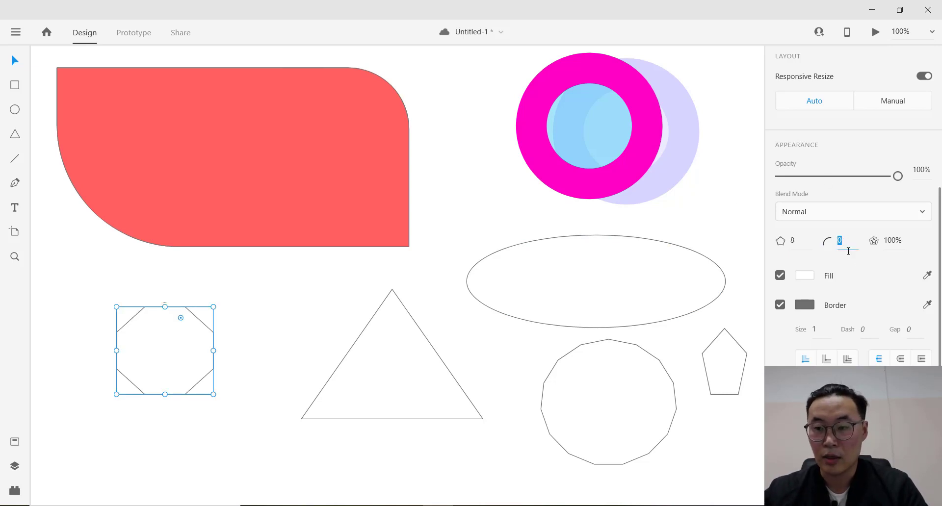
key("Return")
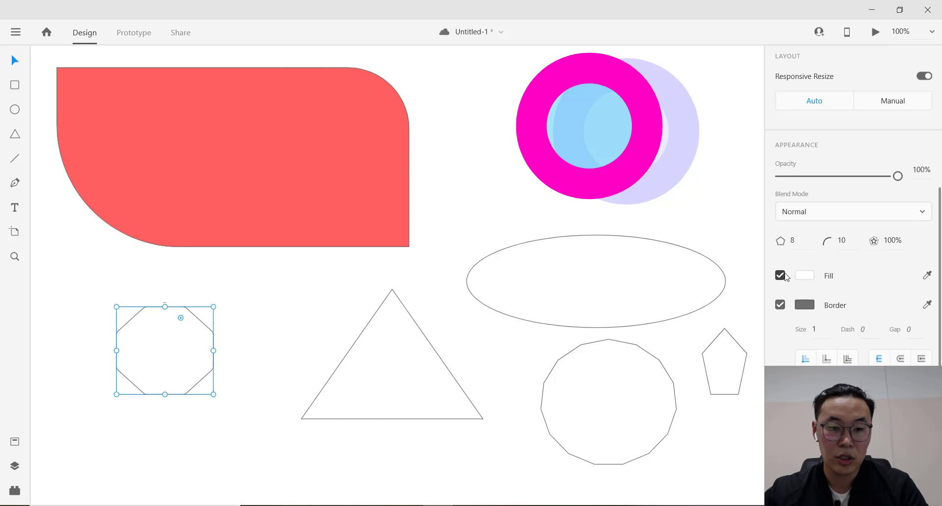
Move the octagon aside, delete the tiny stray shape above it, and reposition the octagon at about X 373, Y 553.
left_click_drag(106, 303, 242, 421)
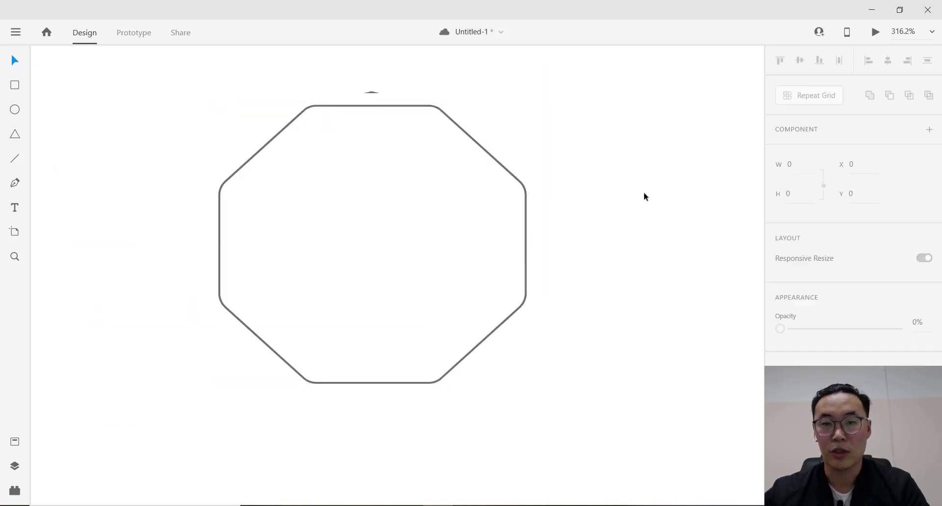
left_click_drag(464, 262, 523, 397)
left_click(417, 116)
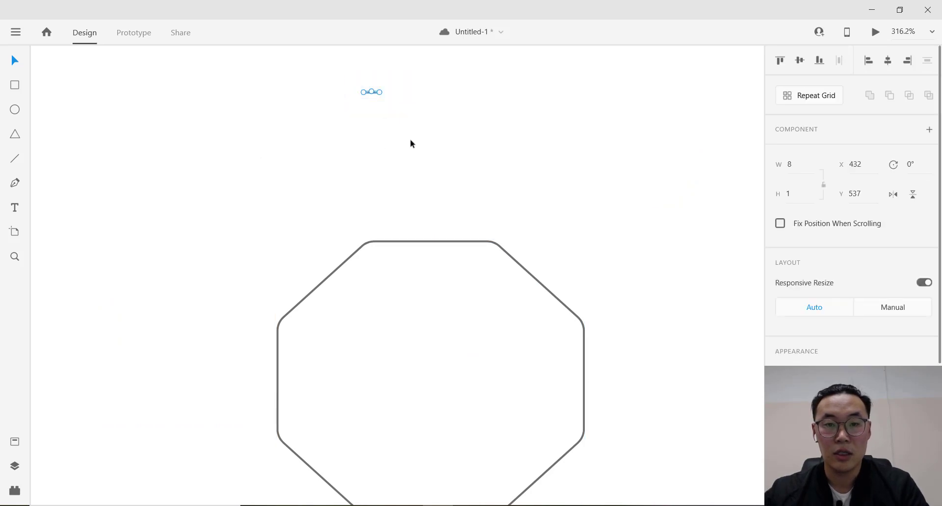
left_click_drag(475, 315, 449, 196)
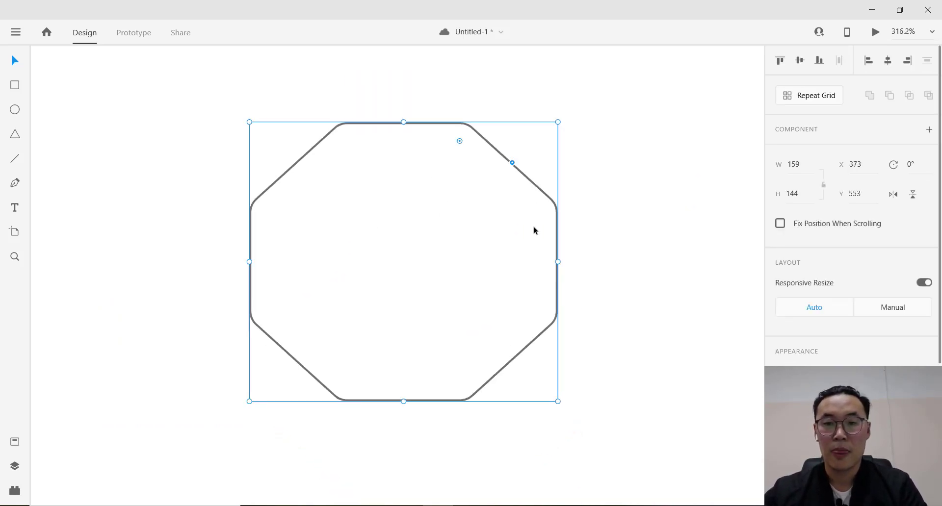
Try a corner radius of 60 on the octagon and reduce it to 30.
scroll(830, 242, "down", 4)
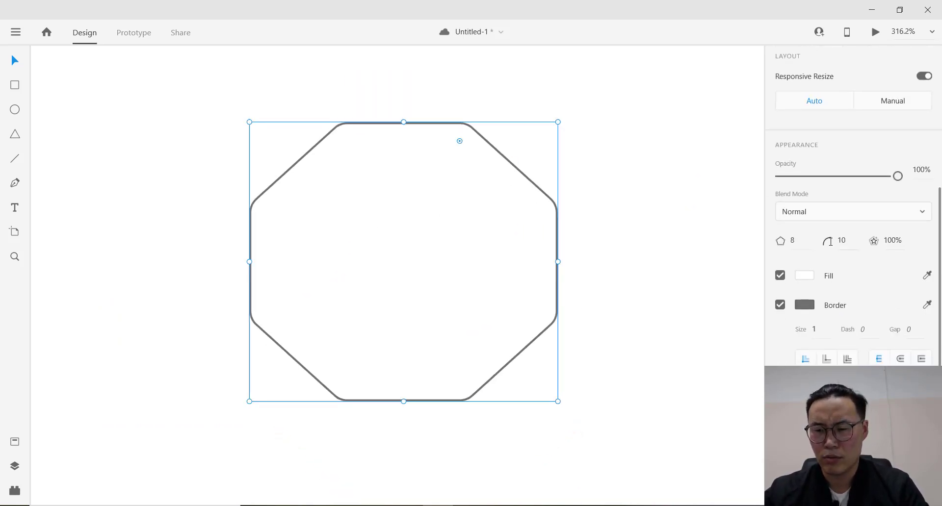
left_click(850, 240)
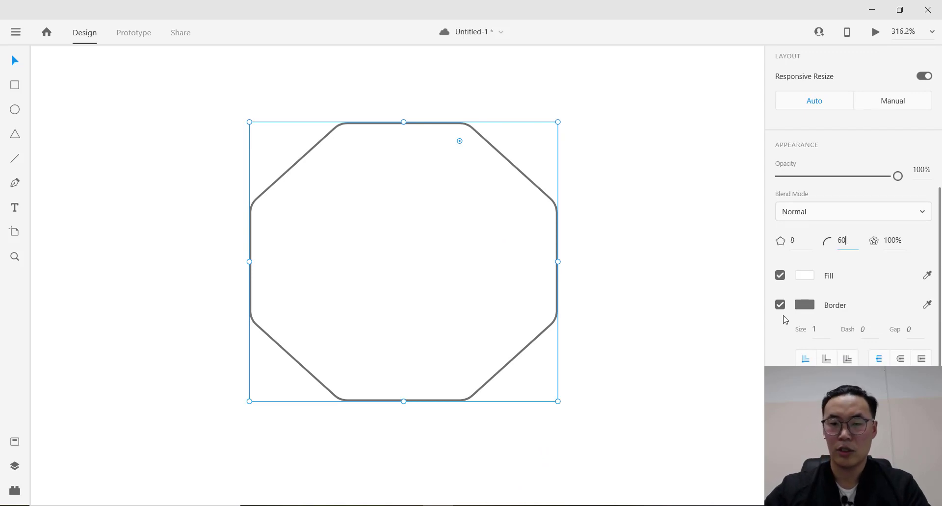
key("Return")
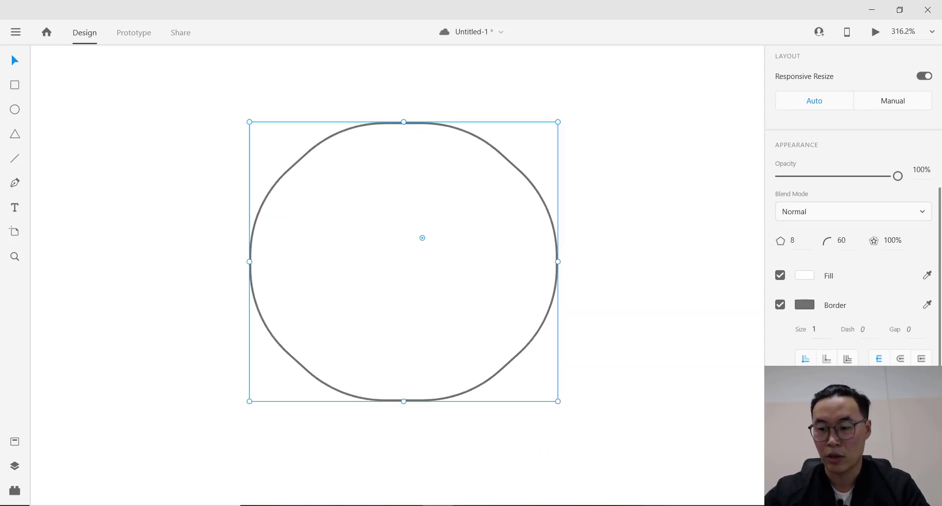
left_click(844, 239)
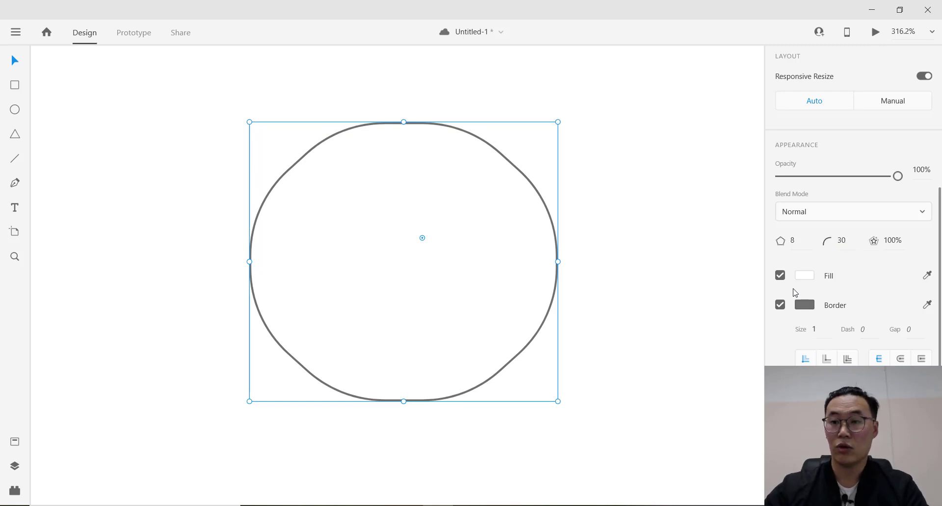
Try a star ratio of 80% on the octagon and restore it to 100%.
left_click(881, 241)
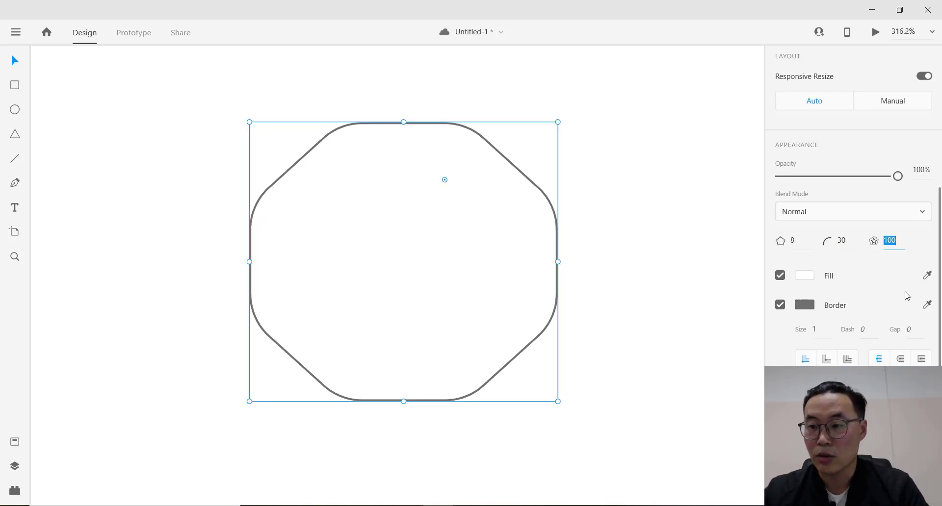
type("80")
key("Return")
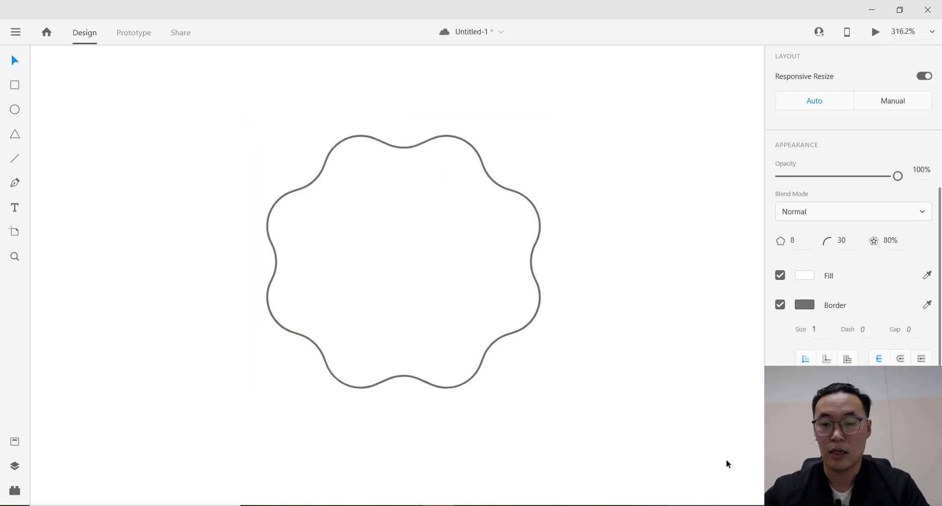
left_click(901, 243)
type("100")
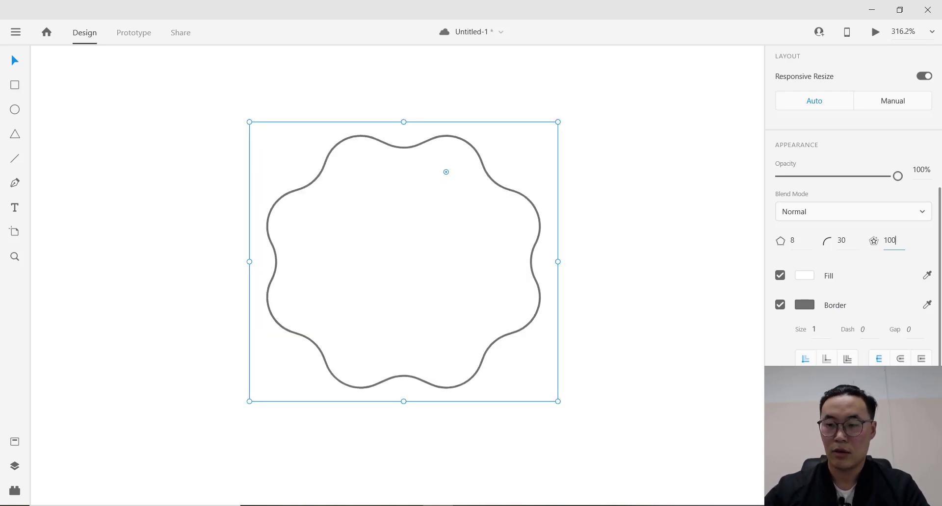
key("Return")
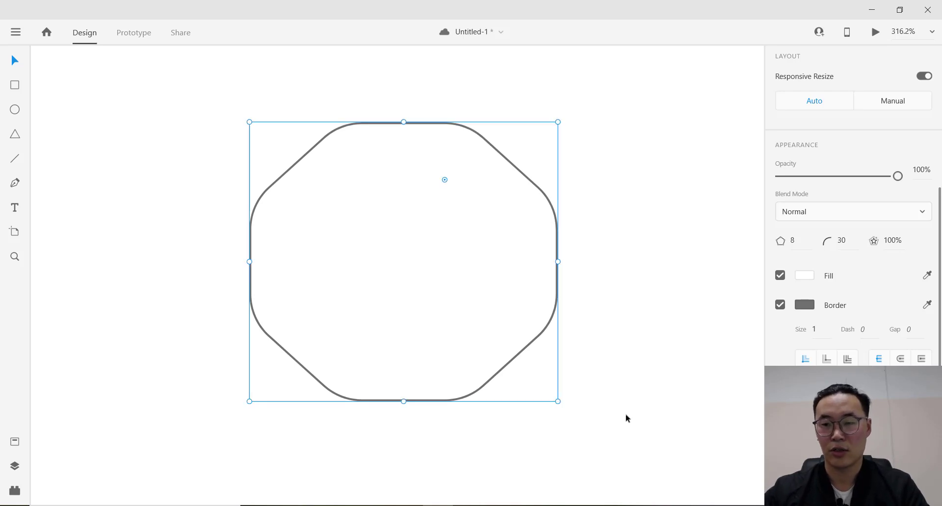
Change the rounded octagon to 4 corners and set its star ratio to 50%.
left_click(797, 241)
type("4")
key("Return")
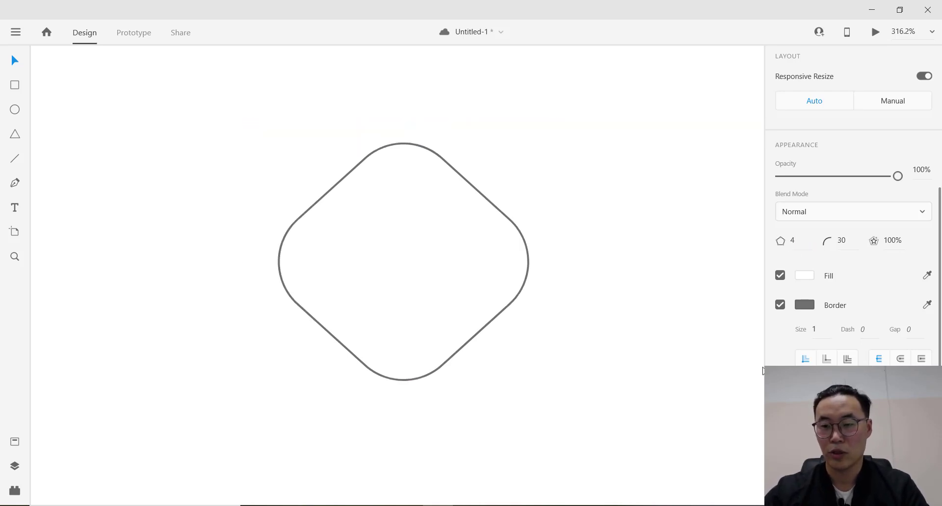
left_click(891, 240)
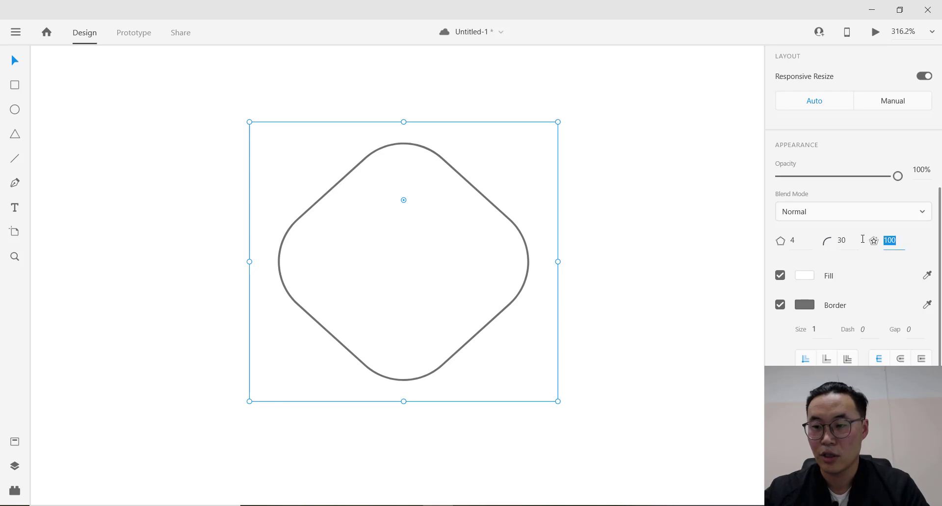
type("50")
key("Return")
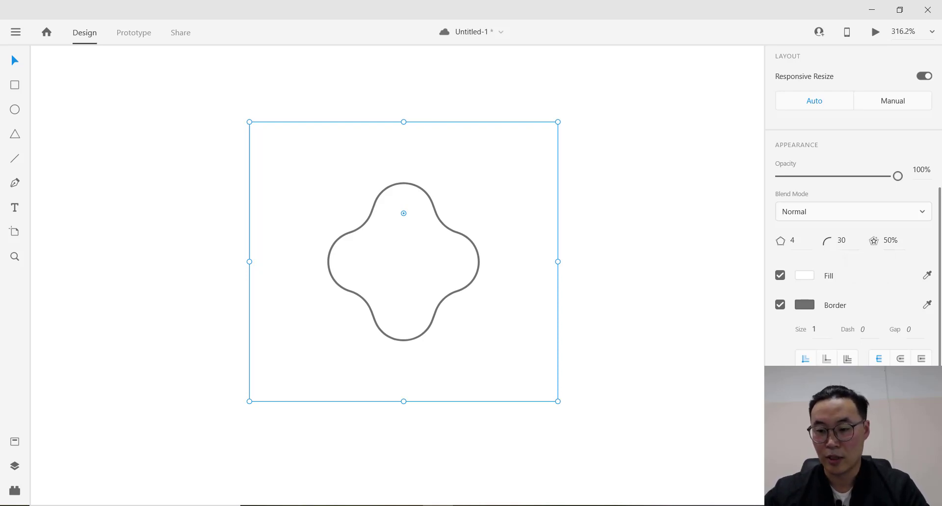
Adjust the four-cornered shape's star ratio directly on the canvas so its indents become slightly shallower, and deselect it.
scroll(773, 319, "up", 5)
scroll(377, 263, "up", 2)
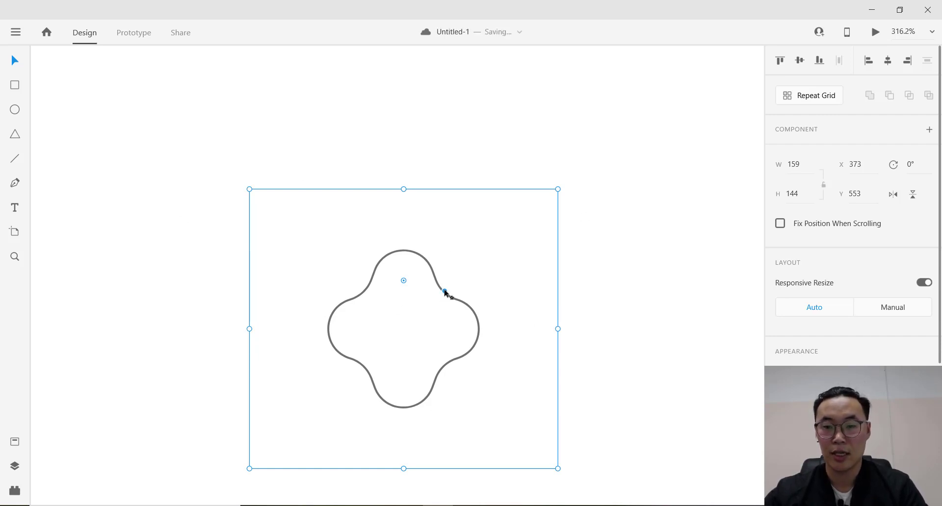
left_click_drag(444, 291, 457, 304)
left_click(656, 296)
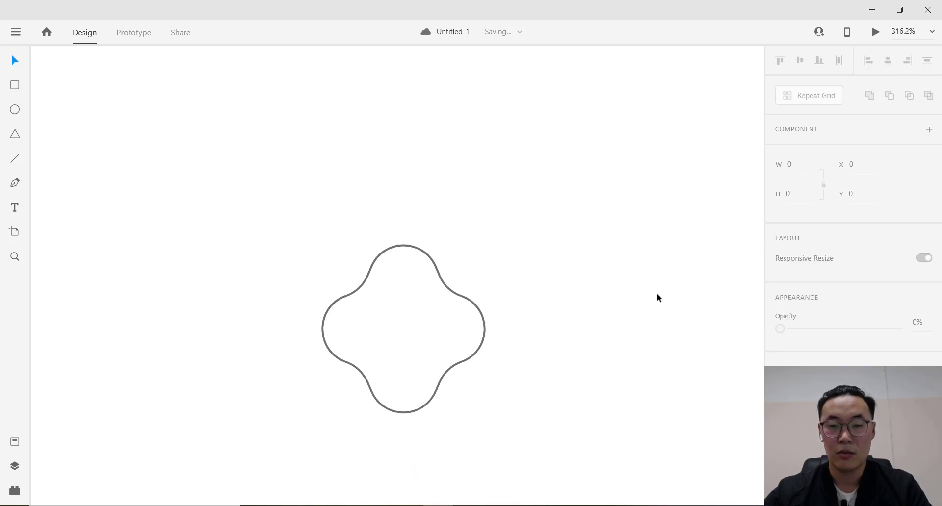
Draw a rectangle about 189 × 144 at the red shape's lower-left corner and show its appearance settings.
left_click(611, 337, "alt")
left_click(611, 336, "alt")
left_click(557, 279, "alt")
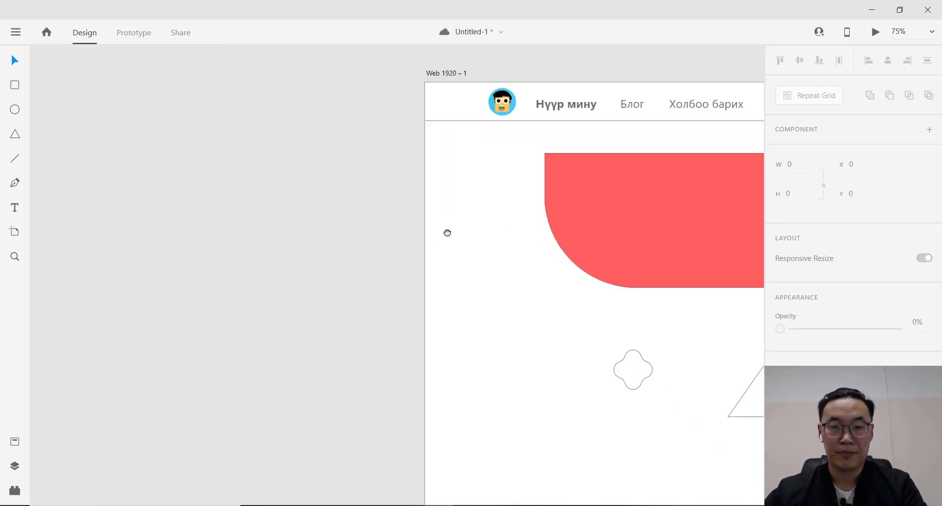
left_click_drag(534, 307, 214, 221)
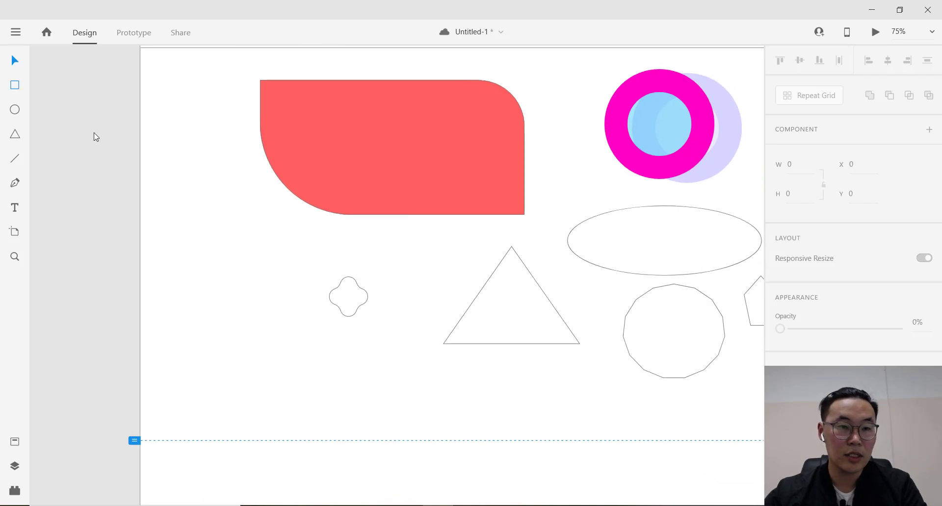
left_click(14, 90)
mouse_move(199, 206)
left_mouse_down()
mouse_move(281, 273)
mouse_move(286, 254)
mouse_move(287, 272)
left_mouse_up()
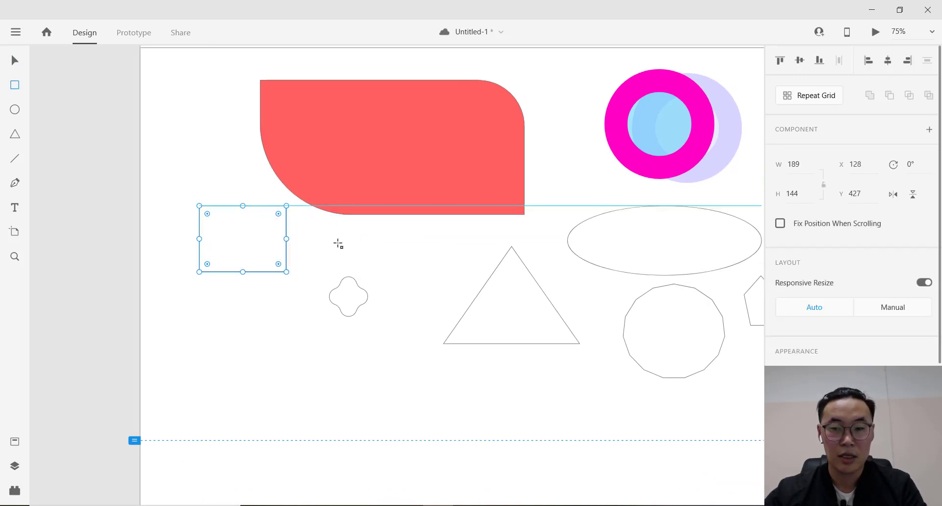
scroll(824, 366, "down", 3)
scroll(824, 366, "down", 2)
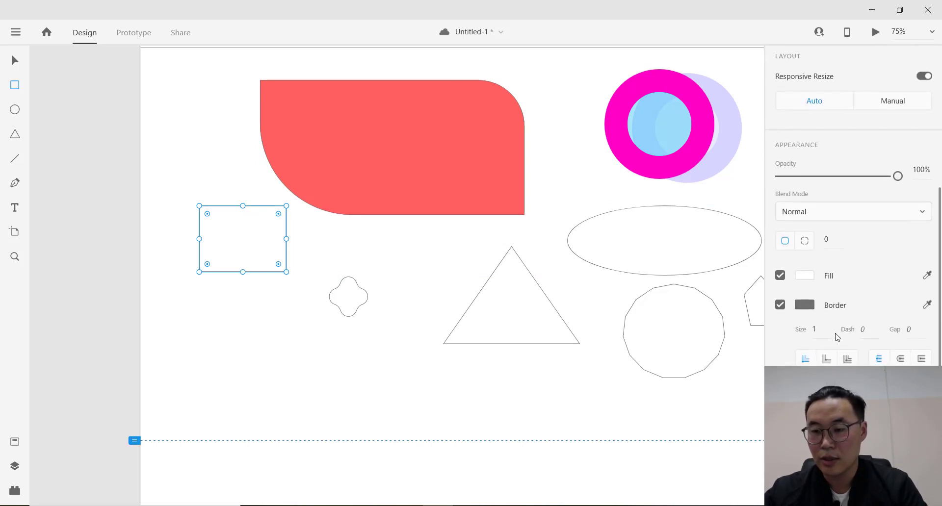
Draw a slightly sloping line about 287 × 19 below the four-lobed shape and set its border size to 6.
left_click(18, 163)
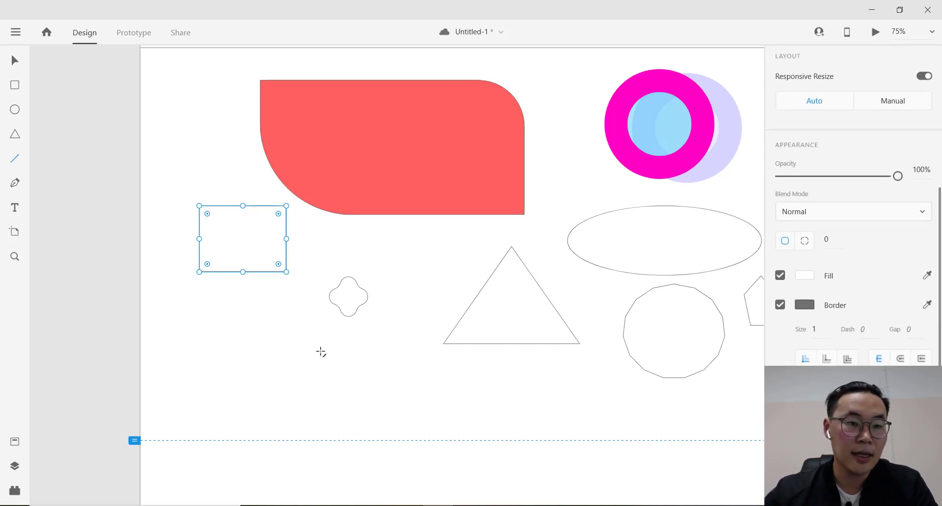
mouse_move(260, 351)
left_mouse_down()
mouse_move(370, 374)
mouse_move(392, 359)
left_mouse_up()
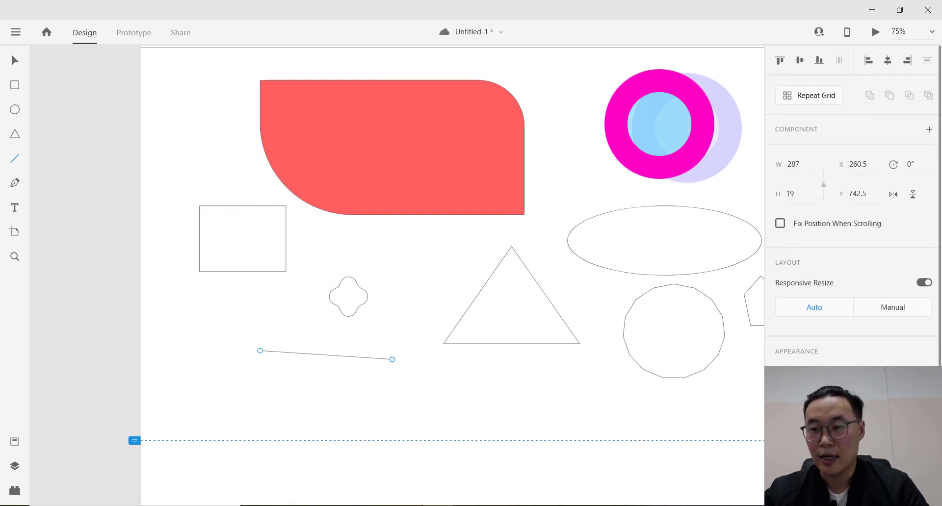
scroll(810, 313, "down", 5)
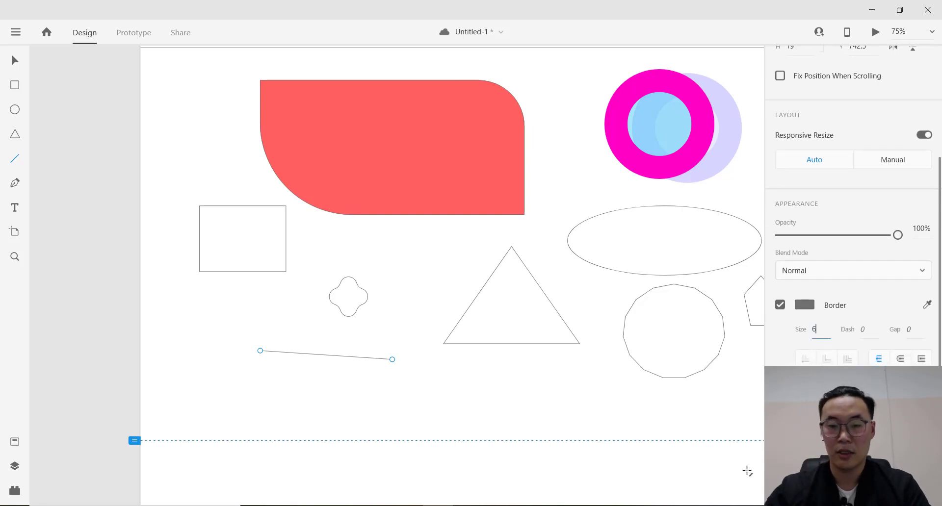
key("Return")
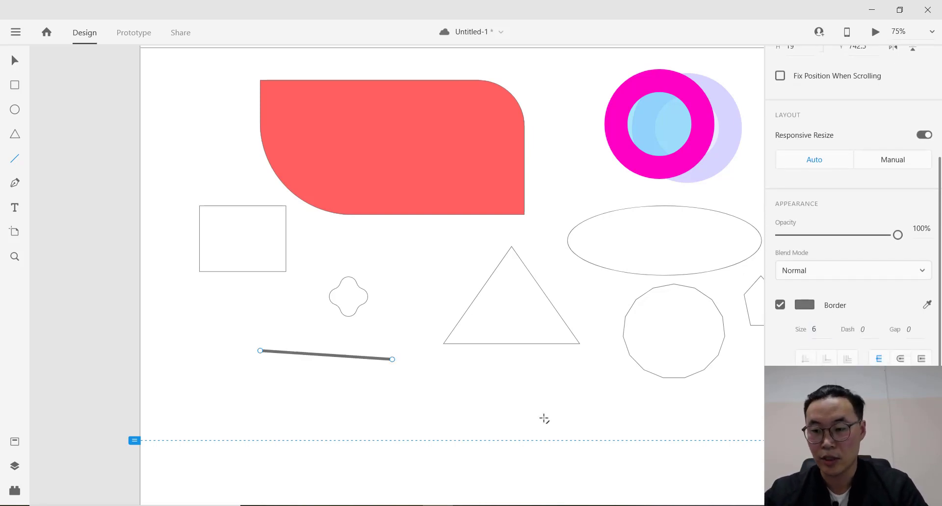
Give the thick line round caps and shorten it to a small stub by moving its right endpoint close to the left one.
left_click_drag(206, 336, 476, 380)
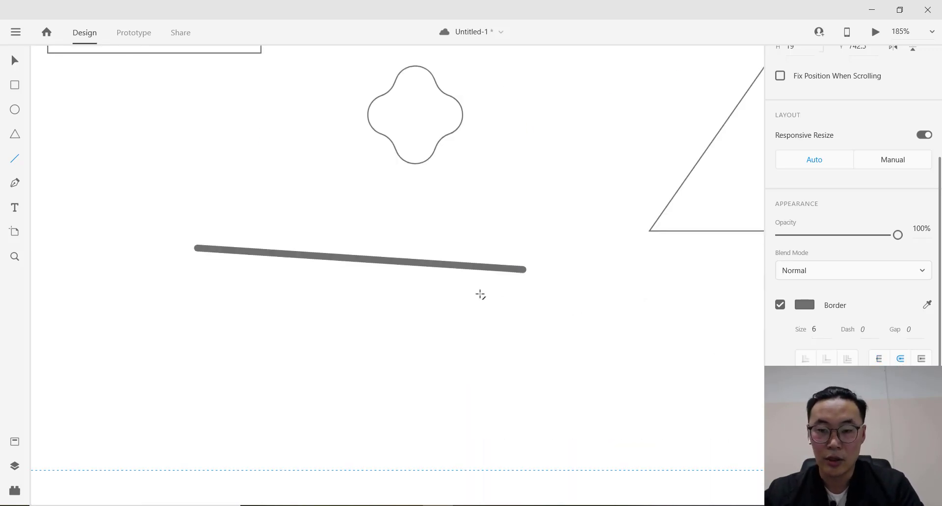
left_click_drag(523, 273, 240, 251)
left_click_drag(164, 226, 302, 293)
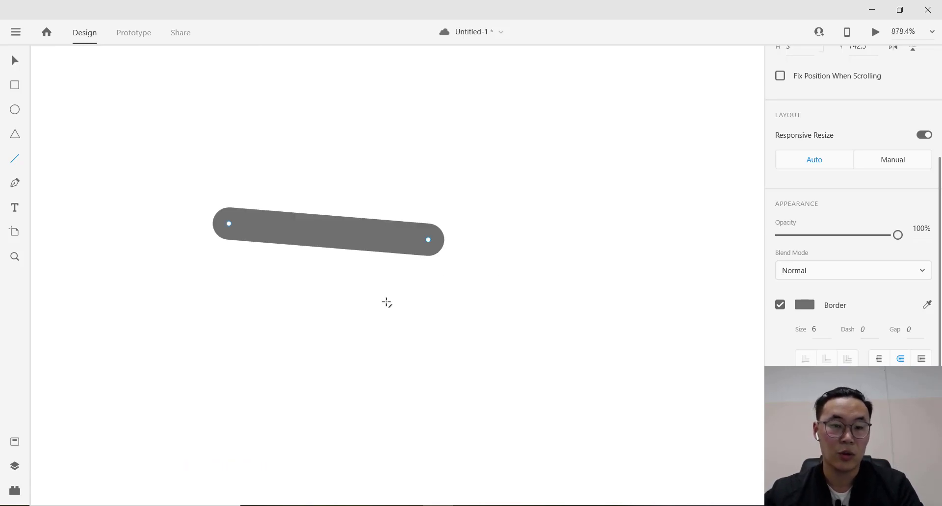
Try butt and round caps on the short thick line, and give it projecting caps.
left_click(880, 358)
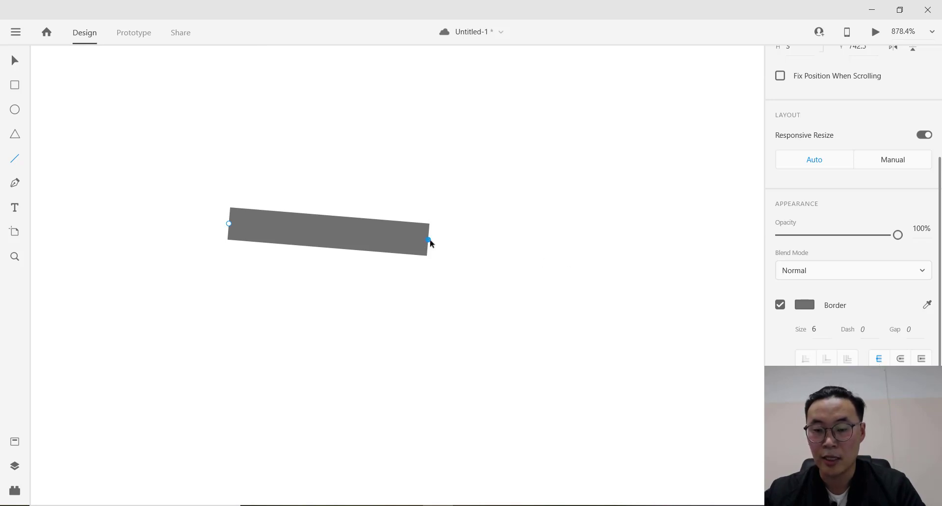
left_click(901, 360)
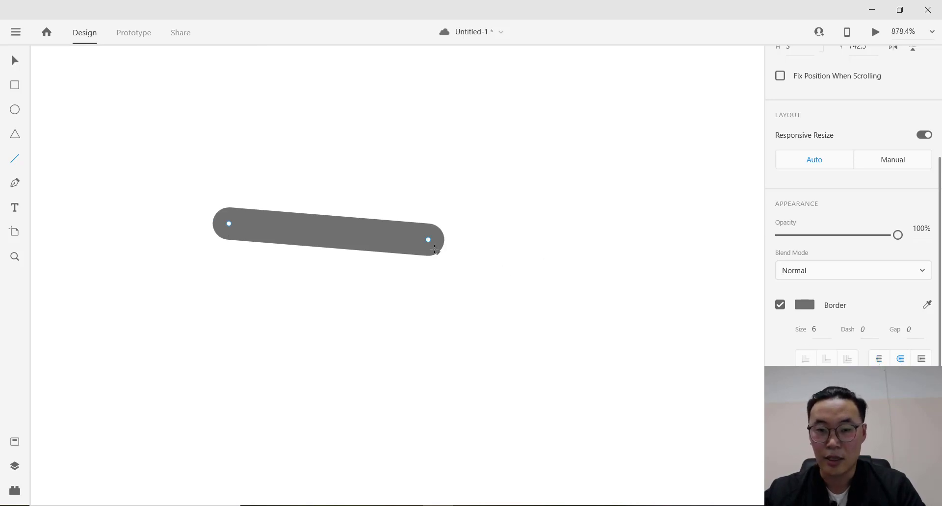
left_click(920, 360)
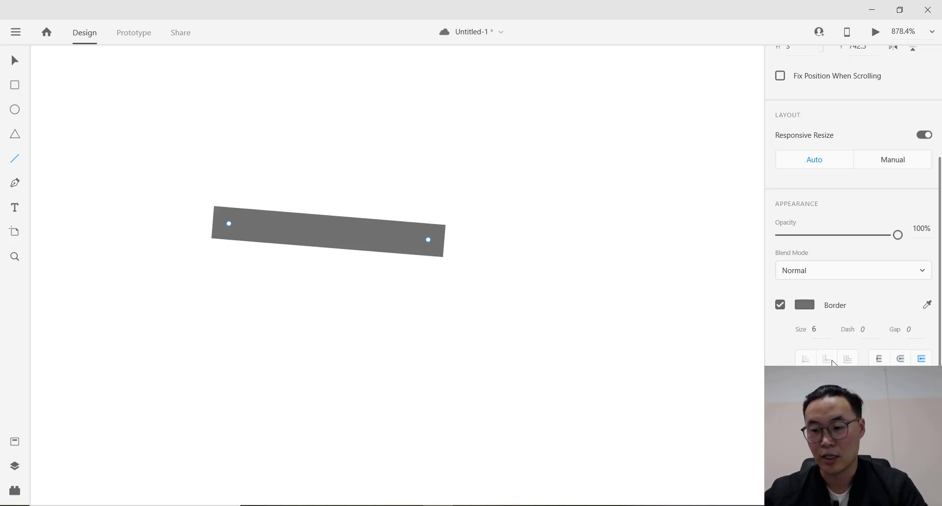
scroll(854, 196, "up", 3)
scroll(853, 197, "down", 3)
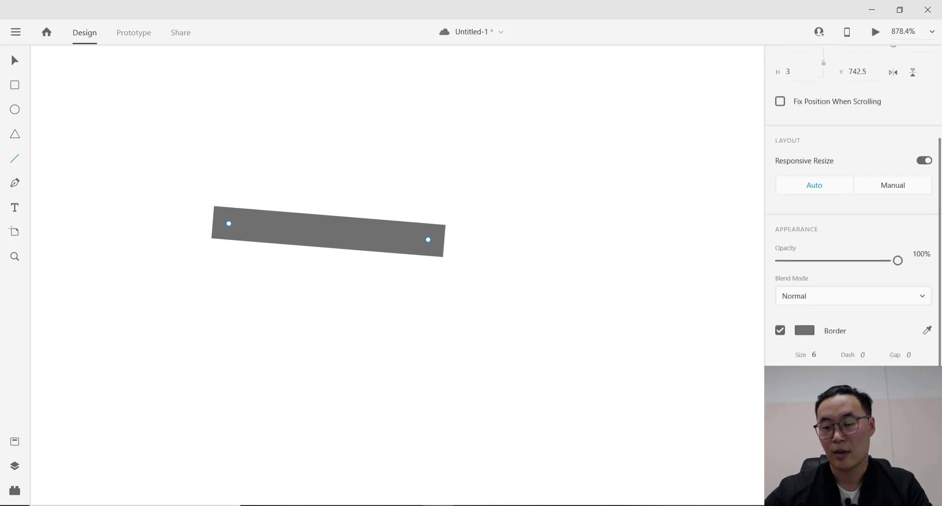
Draw a freeform curved path with the Pen tool between the short thick line and the triangle, ending near its starting point.
left_click(16, 186)
scroll(496, 239, "down", 10)
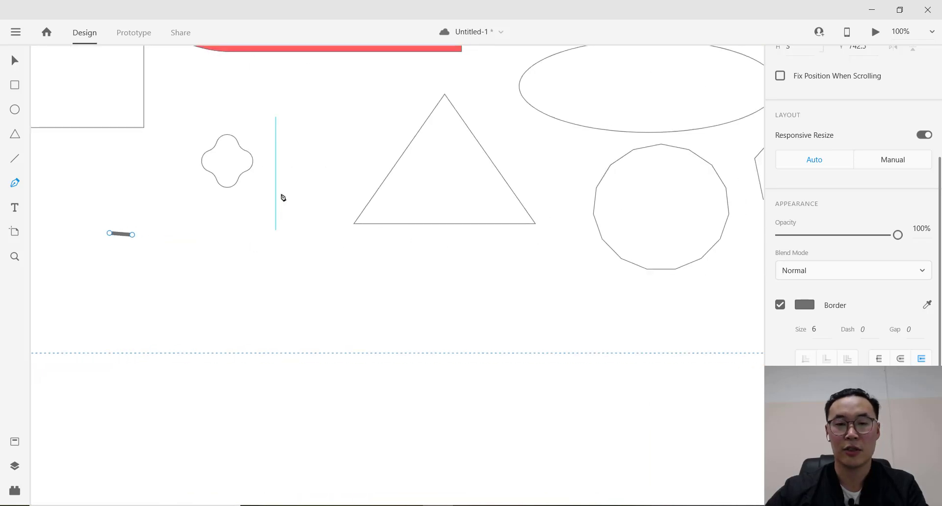
left_click_drag(300, 193, 444, 280)
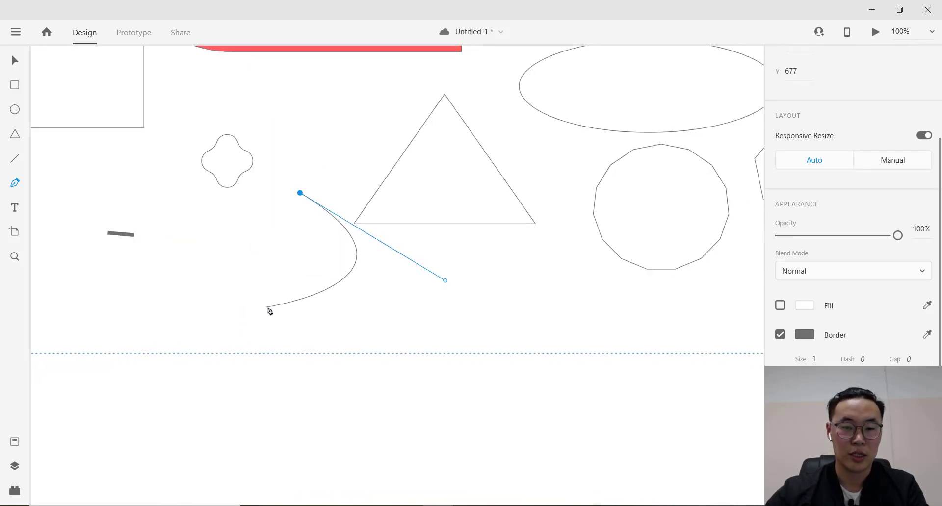
left_click(267, 308)
left_click_drag(244, 231, 195, 246)
left_click_drag(134, 212, 165, 190)
left_click_drag(210, 212, 234, 203)
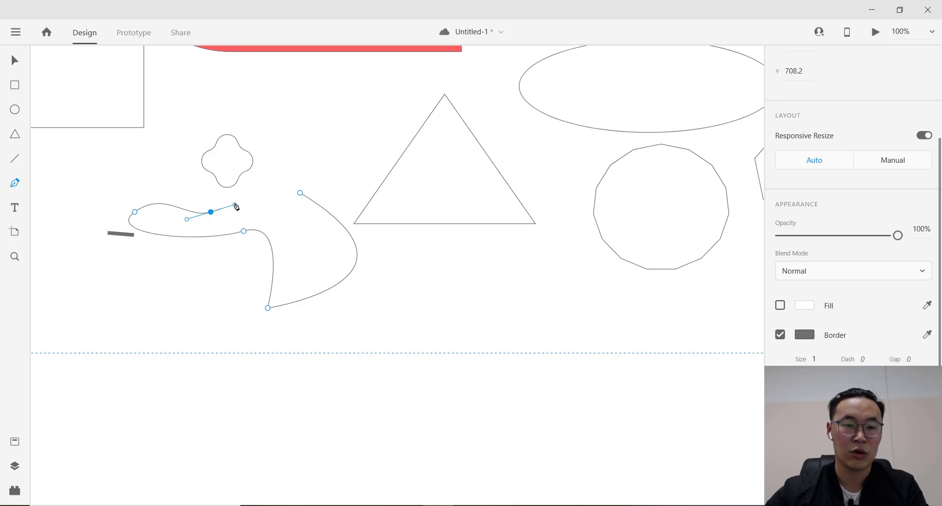
left_click_drag(299, 193, 336, 230)
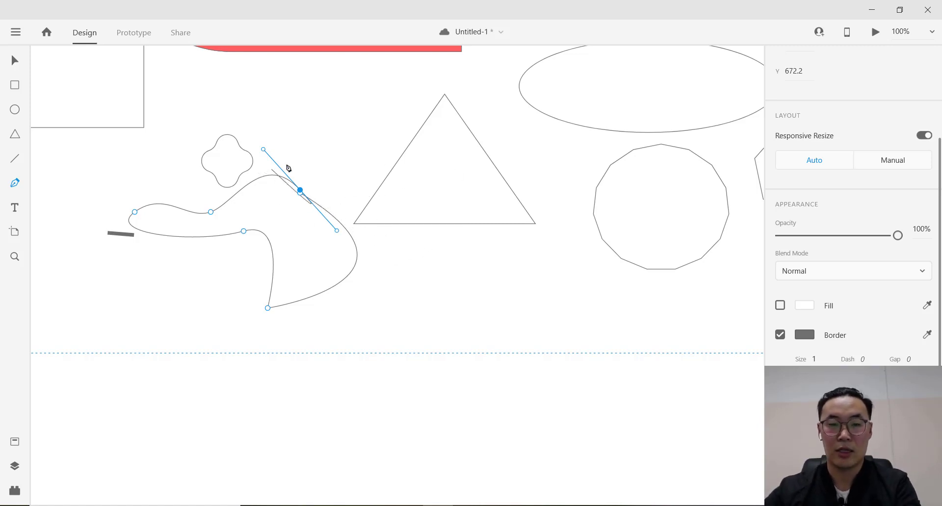
key("Escape")
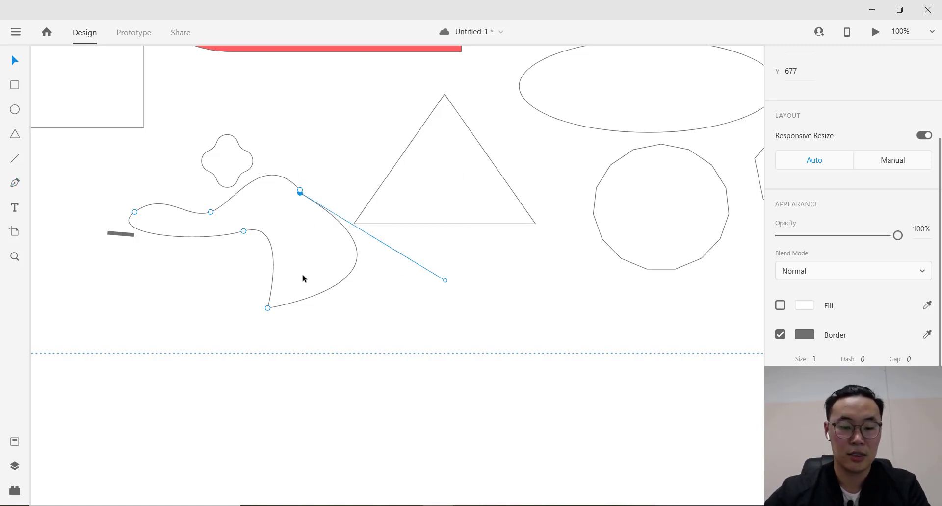
Move the freeform path's end anchor point up and slightly right, away from its start, and deselect the path.
left_click(299, 190)
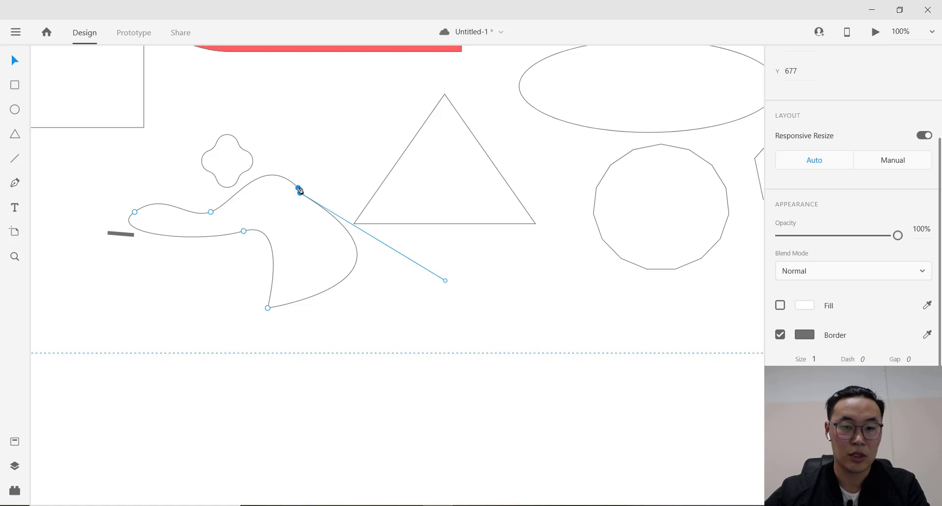
left_click_drag(300, 190, 320, 131)
left_click(402, 301)
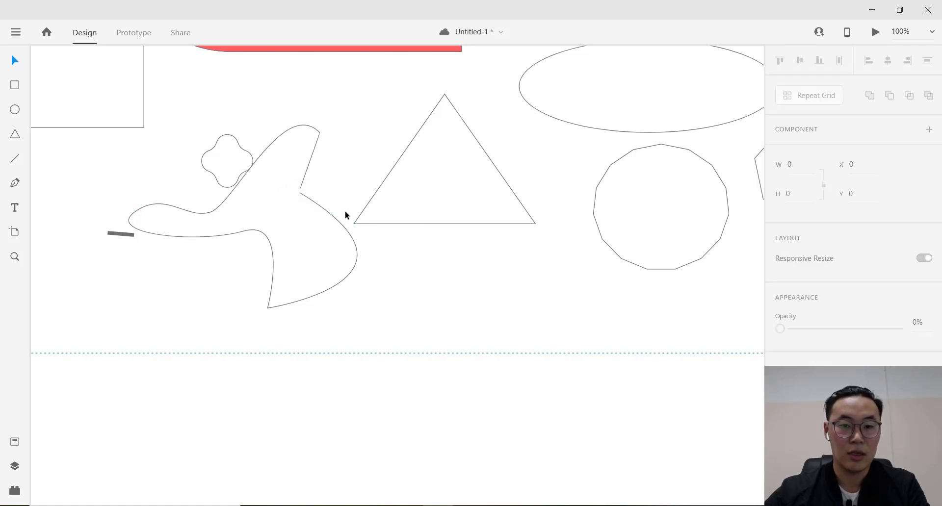
Draw a closed three-point curved shape with the Pen tool below the triangle, smooth its starting corner, and deselect it.
key("p")
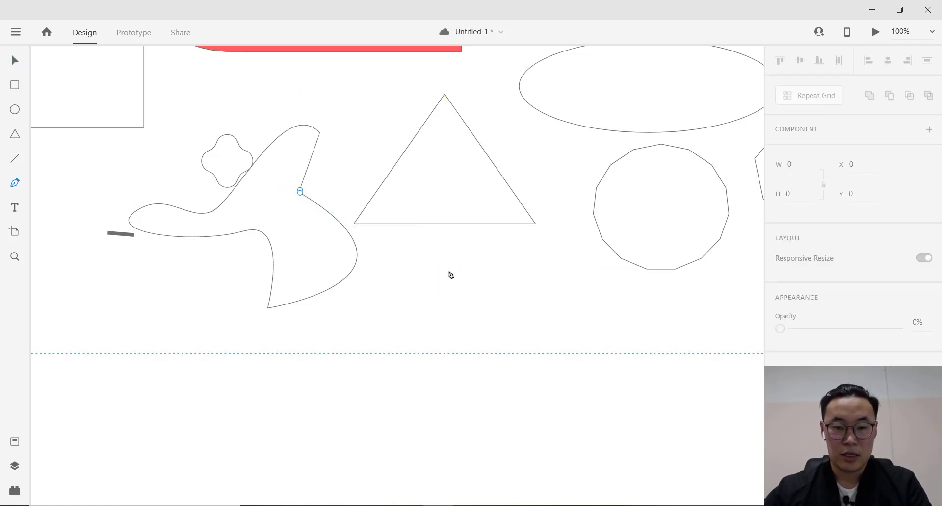
left_click(449, 269)
left_click_drag(533, 302, 516, 346)
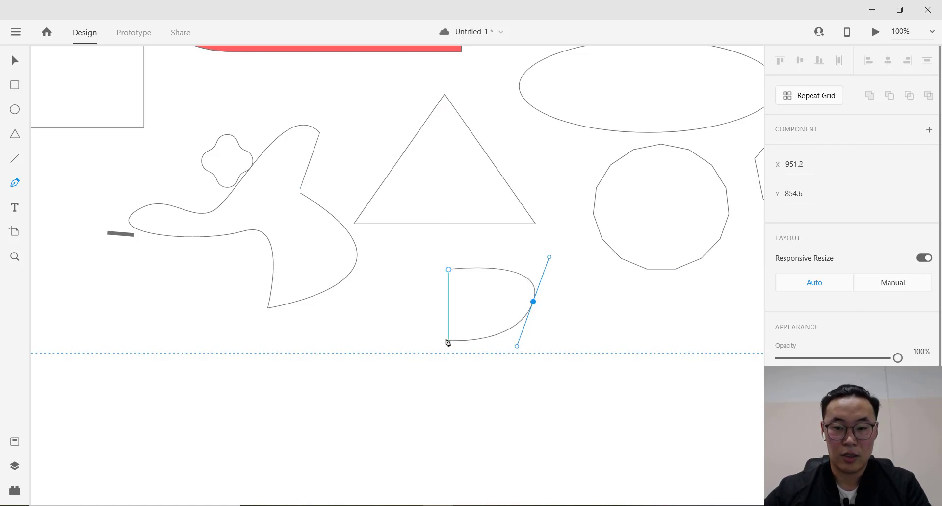
left_click_drag(421, 351, 413, 329)
left_click(449, 269)
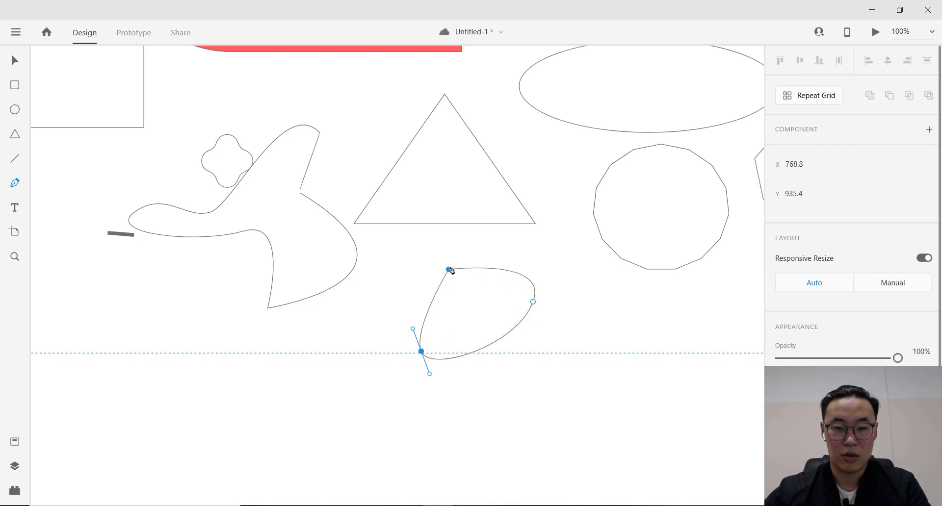
left_click_drag(448, 269, 469, 274)
key("v")
left_click(487, 270)
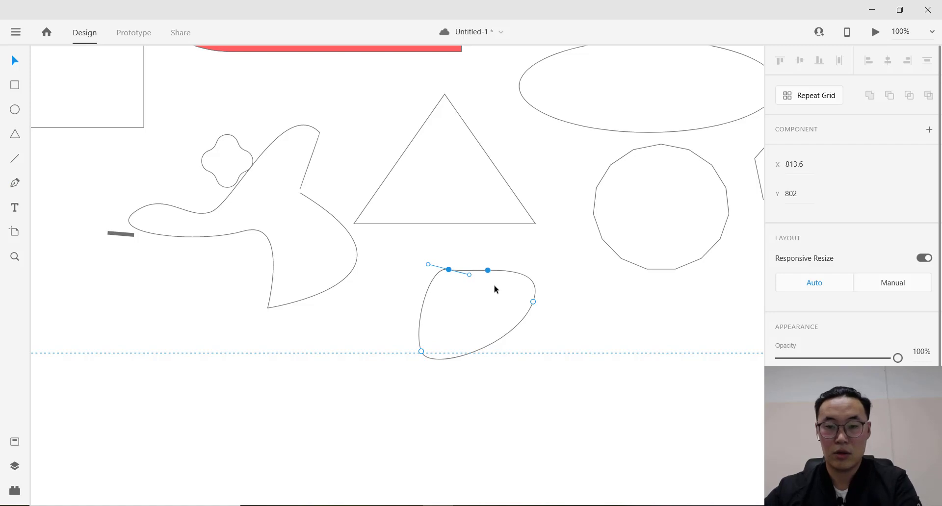
key("ctrl+z")
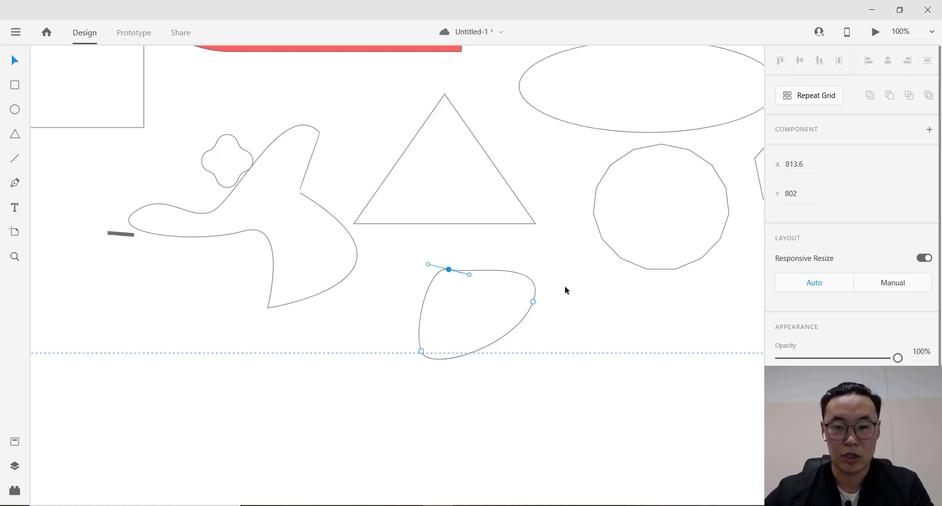
left_click(581, 330)
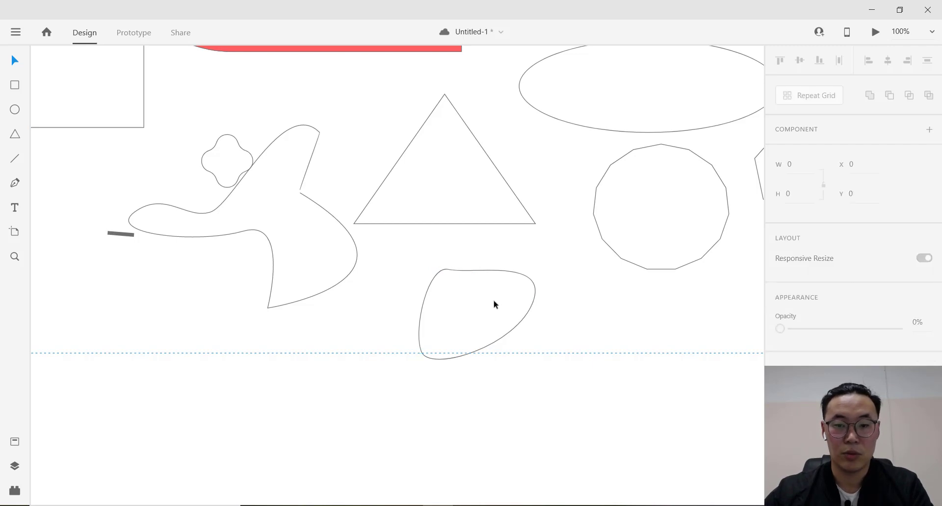
Move the closed curved shape to X 807, Y 767.5 and pull its right side inward by editing the path.
left_click_drag(506, 272, 527, 259)
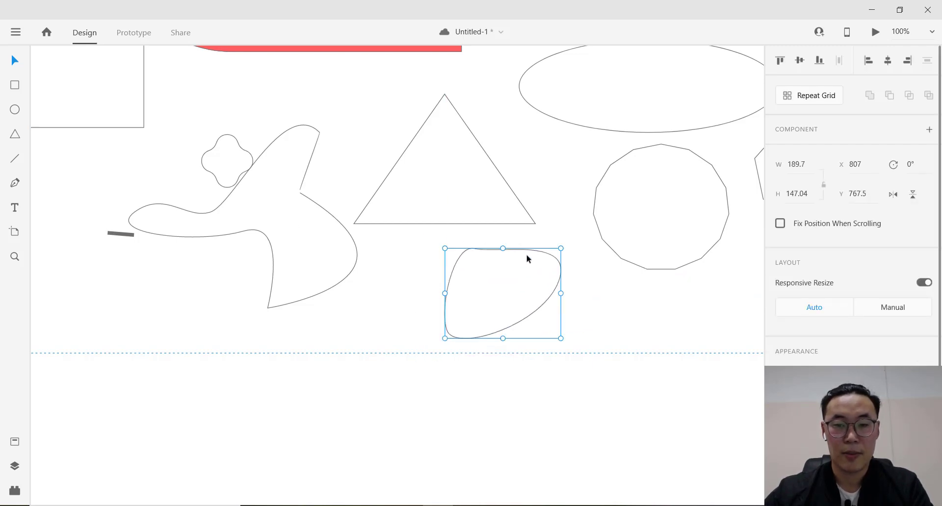
key("a")
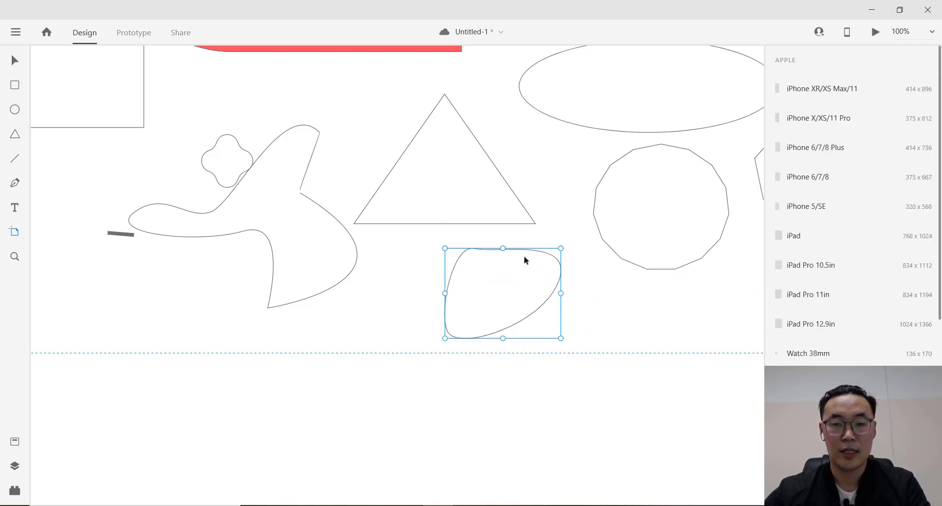
left_click(20, 60)
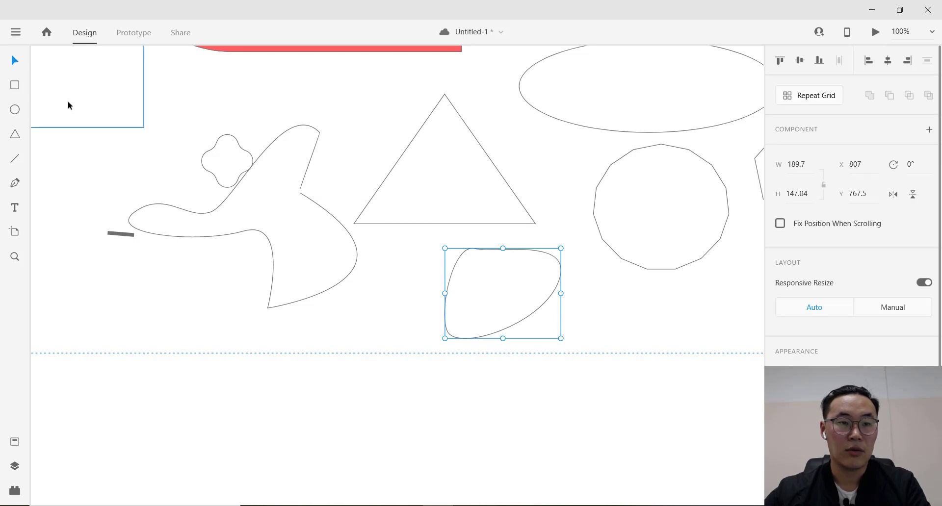
double_click(547, 300)
left_click_drag(560, 284, 542, 315)
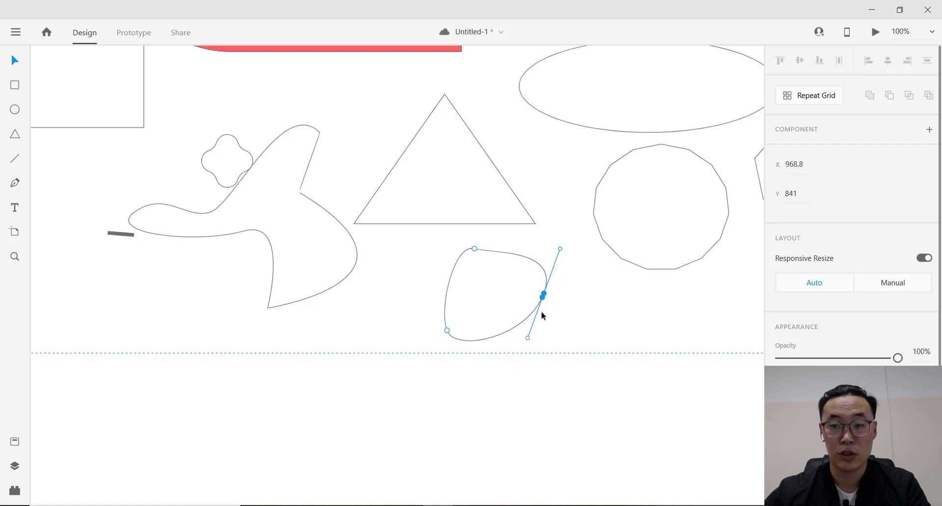
left_click(631, 332)
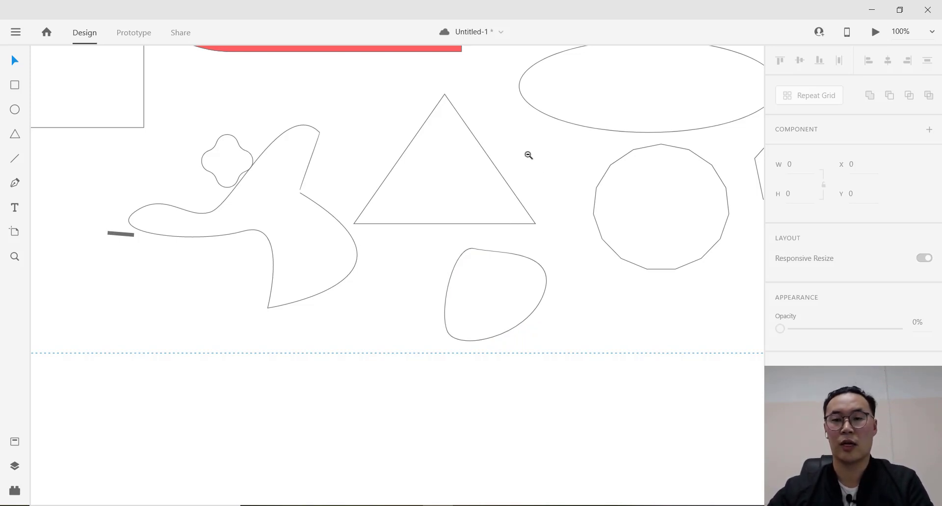
Try aligning all the shapes below the header to a common vertical middle and horizontal center, and undo both alignments.
scroll(528, 155, "down", 4)
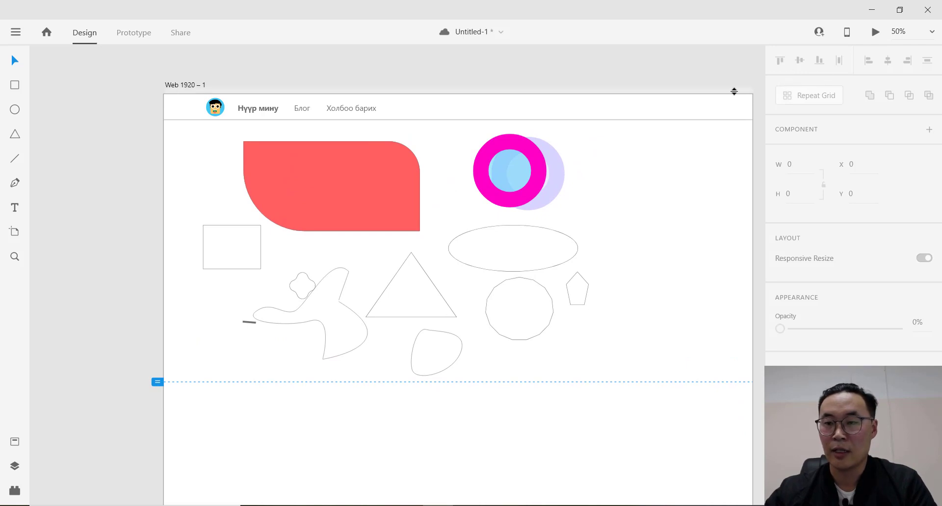
left_click_drag(185, 139, 671, 358)
left_click(799, 60)
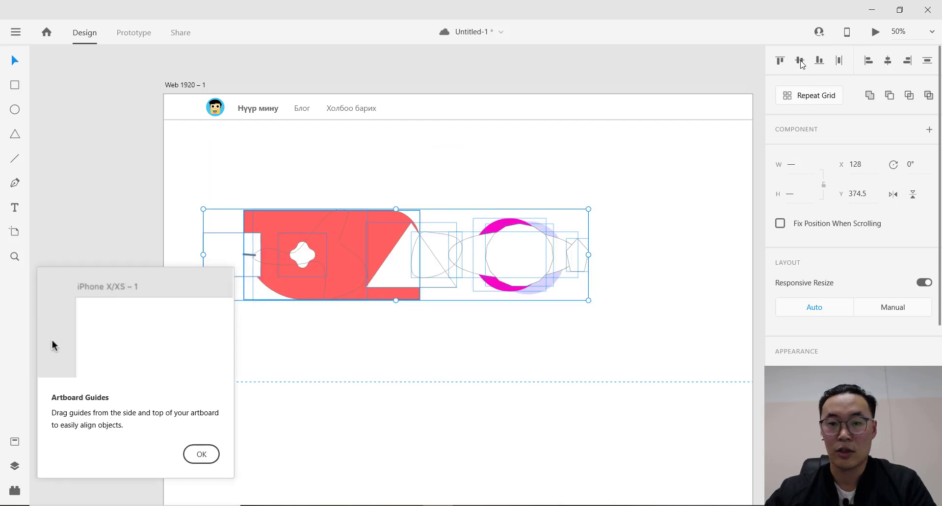
left_click(887, 62)
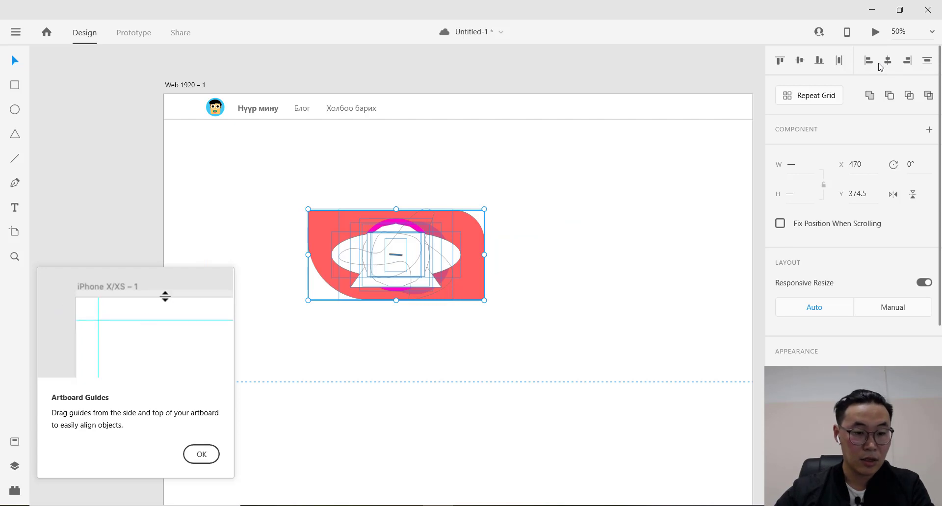
key("ctrl+z")
key("ctrl+z")
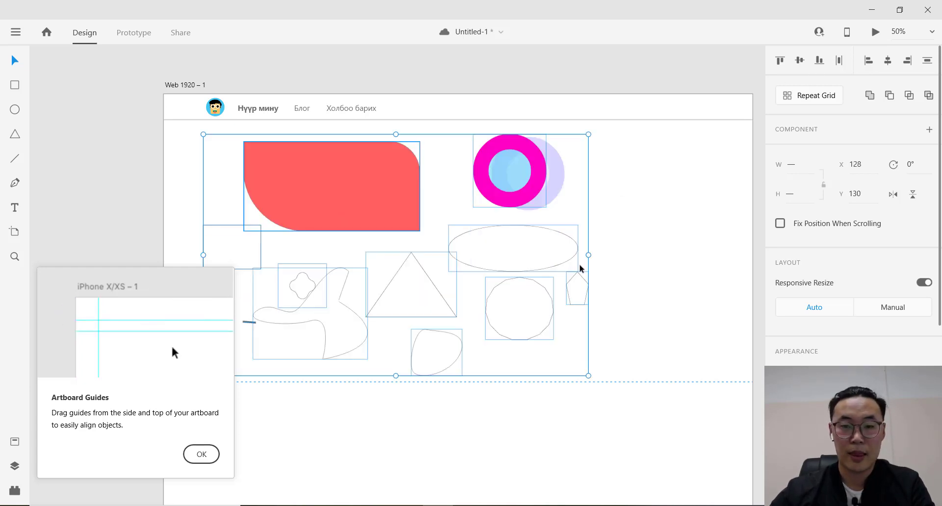
left_click(584, 282)
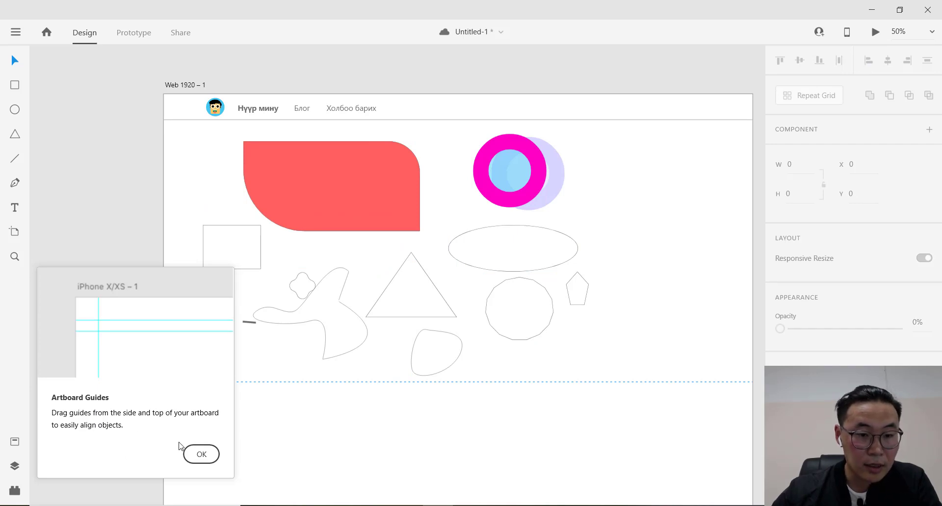
Dismiss the Artboard Guides tip and move the artboard's dashed viewport marker slightly down.
left_click(201, 455)
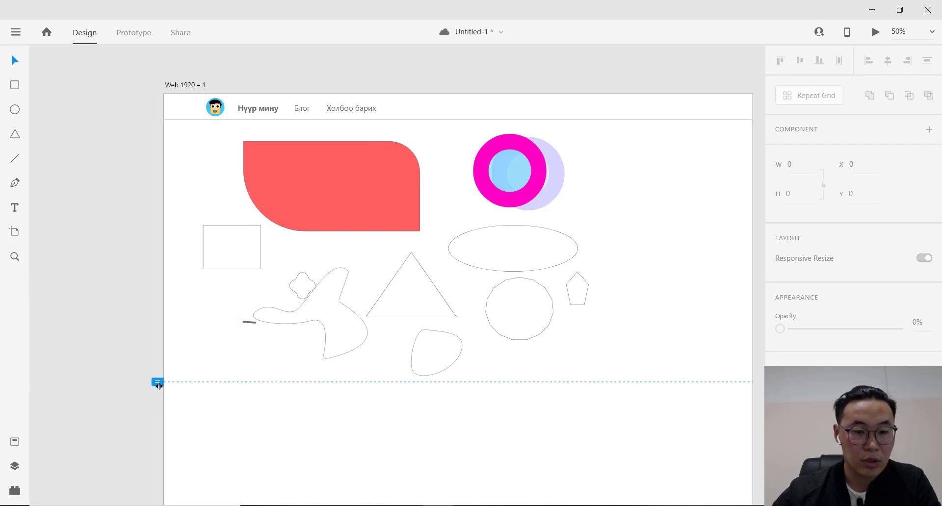
mouse_move(158, 386)
left_mouse_down()
mouse_move(157, 373)
mouse_move(164, 400)
left_mouse_up()
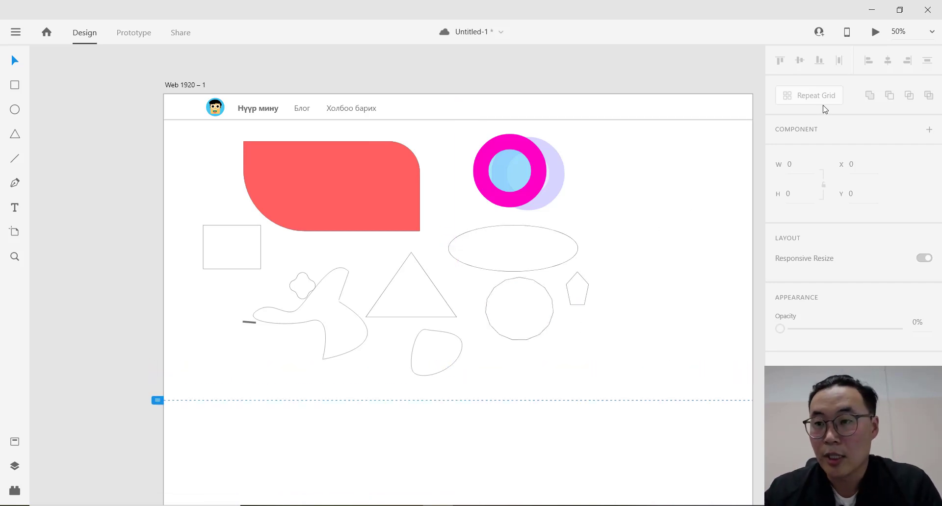
Align the horizontal centers of the wide ellipse and the many-sided polygon below it, and deselect them.
left_click_drag(504, 359, 540, 251)
left_click(888, 61)
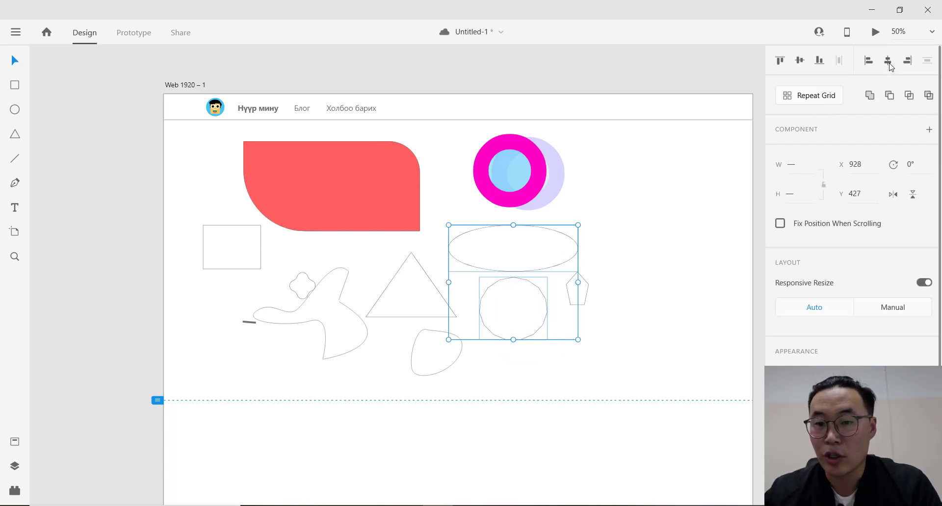
left_click(677, 276)
Move the triangle to the right of the wide ellipse and align the two shapes' vertical middles.
left_click_drag(387, 295, 605, 254)
left_click(531, 257, "shift")
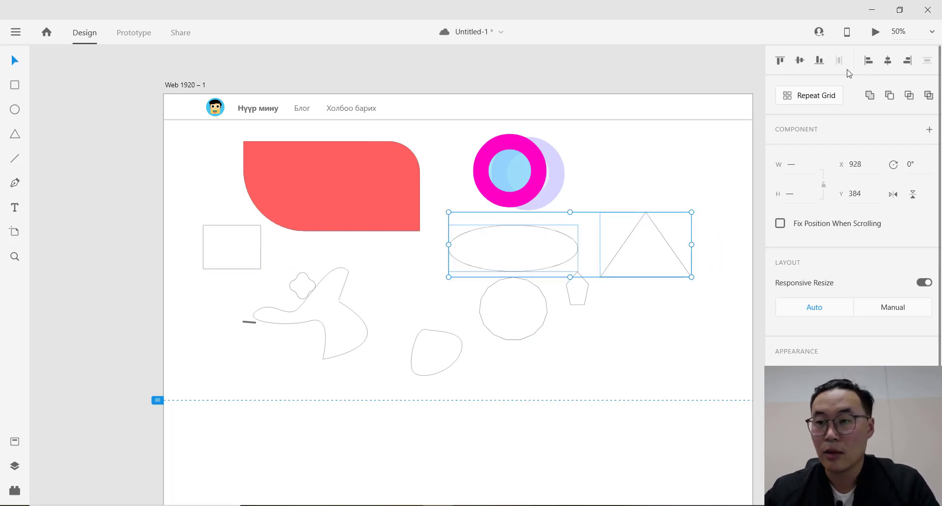
left_click(801, 62)
left_click(595, 309)
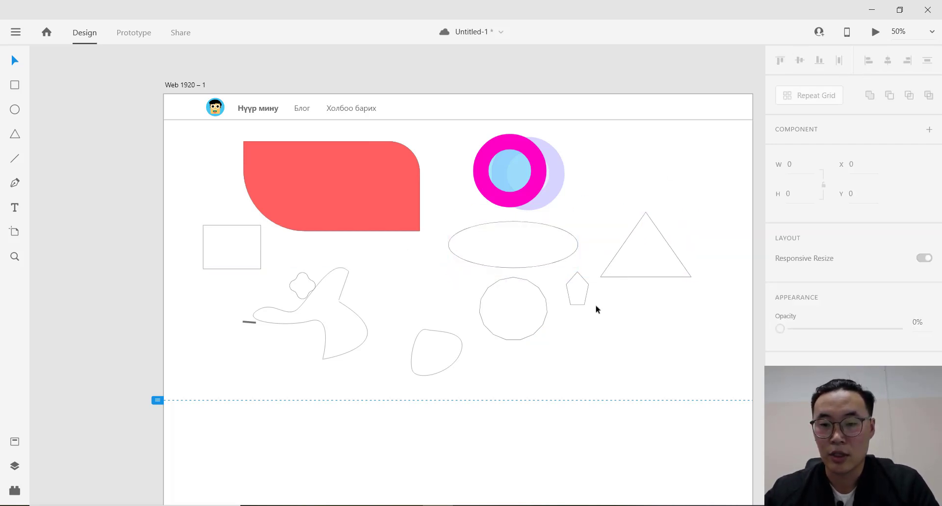
Move the small pentagon to X 1814, Y 427 beside the triangle and align the ellipse, triangle and pentagon to their vertical middle.
left_click(578, 289)
left_click_drag(577, 289, 730, 252)
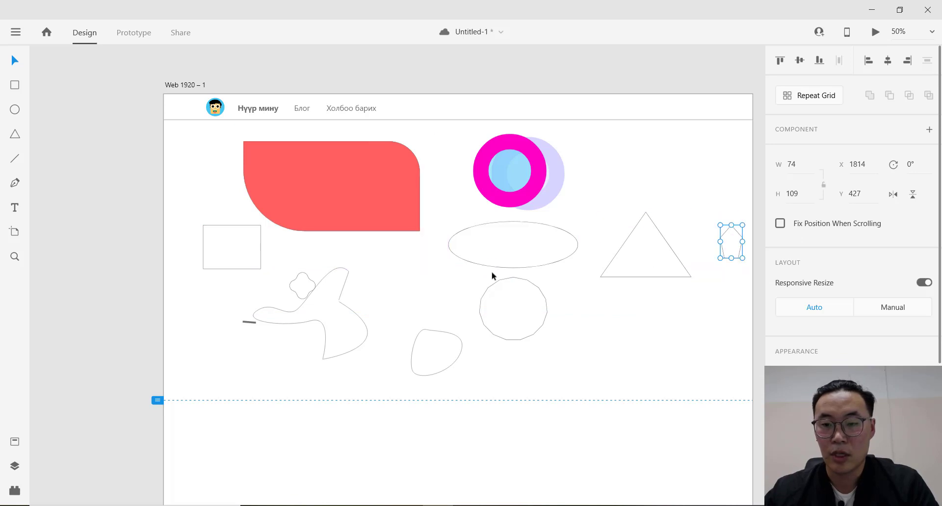
left_click_drag(438, 242, 736, 260)
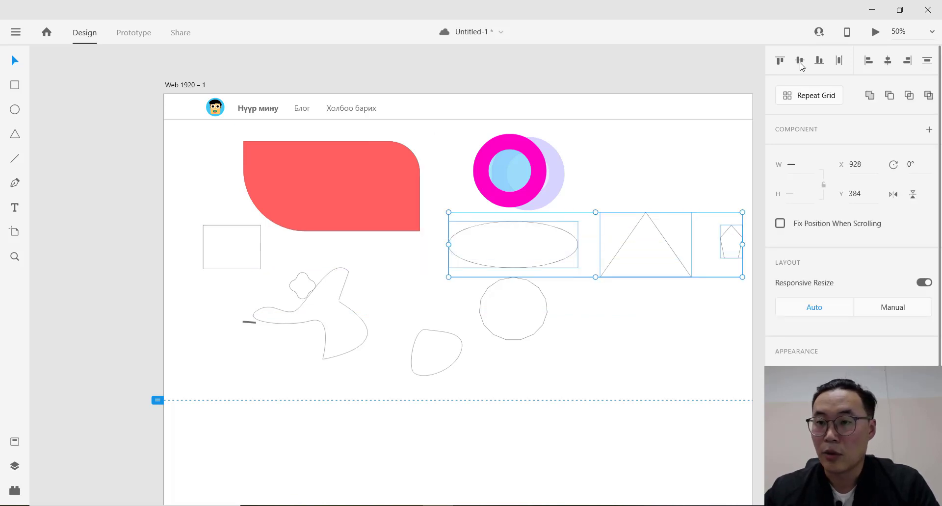
left_click(799, 61)
left_click(652, 341)
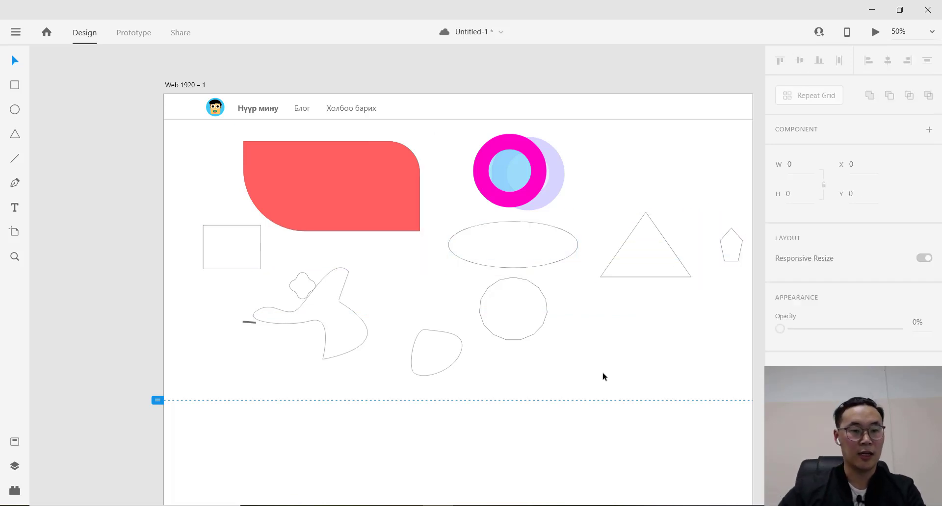
Move the triangle to X 1140, Y 369 over the wide ellipse and intersect the two shapes.
scroll(531, 317, "down", 3)
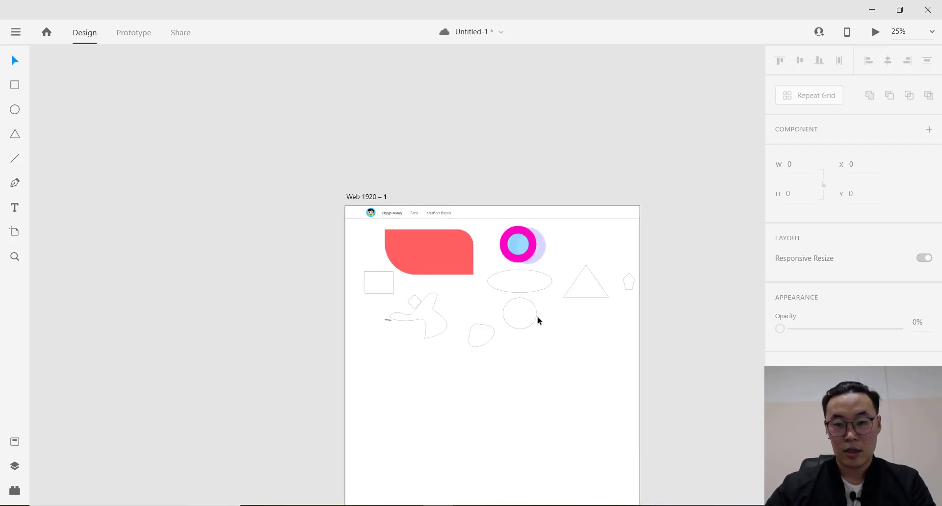
scroll(625, 347, "up", 3)
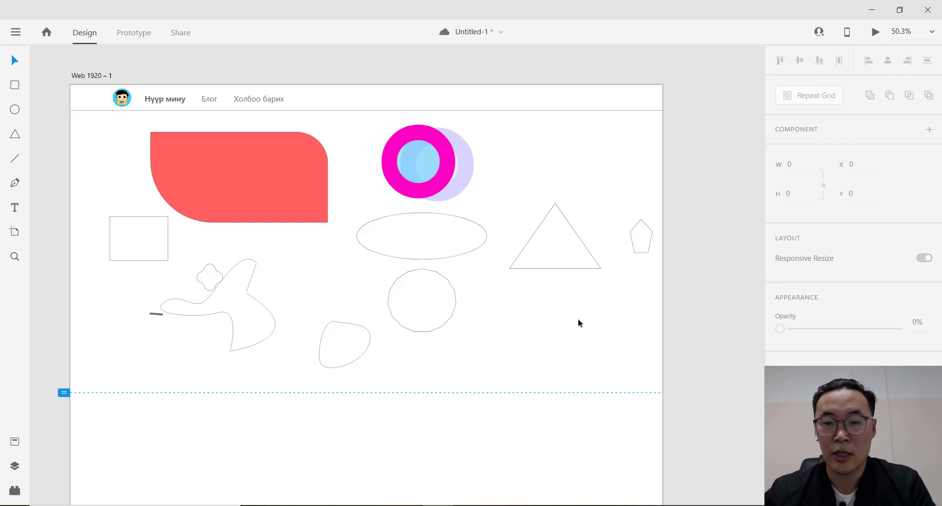
left_click(424, 237)
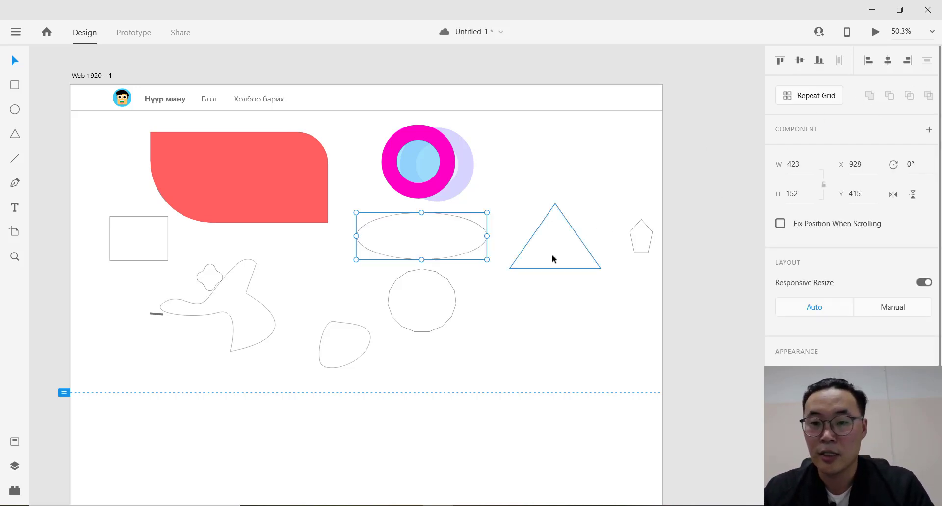
left_click_drag(553, 258, 464, 256)
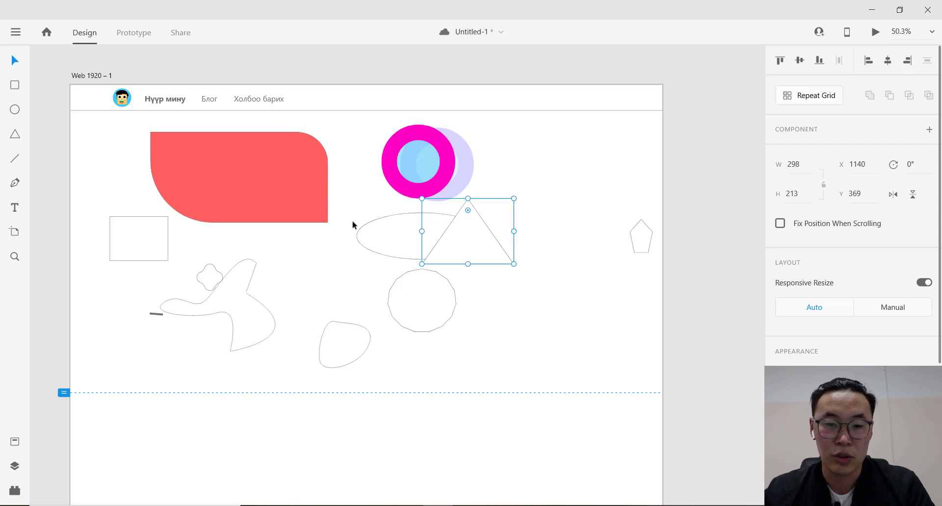
left_click_drag(353, 225, 491, 258)
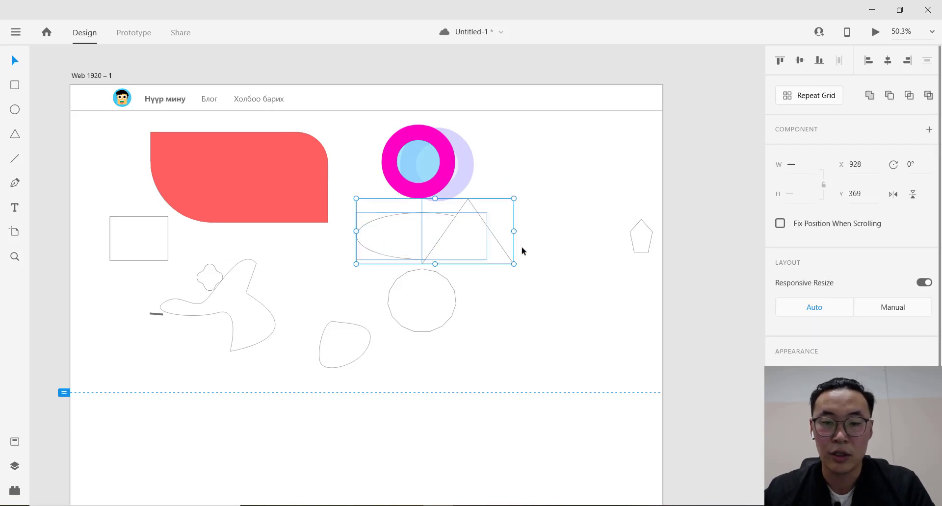
left_click(909, 100)
Move the intersected shape to X 1546.56, Y 139.99 beside the magenta ring and fill it with bright red.
left_click_drag(454, 242, 575, 156)
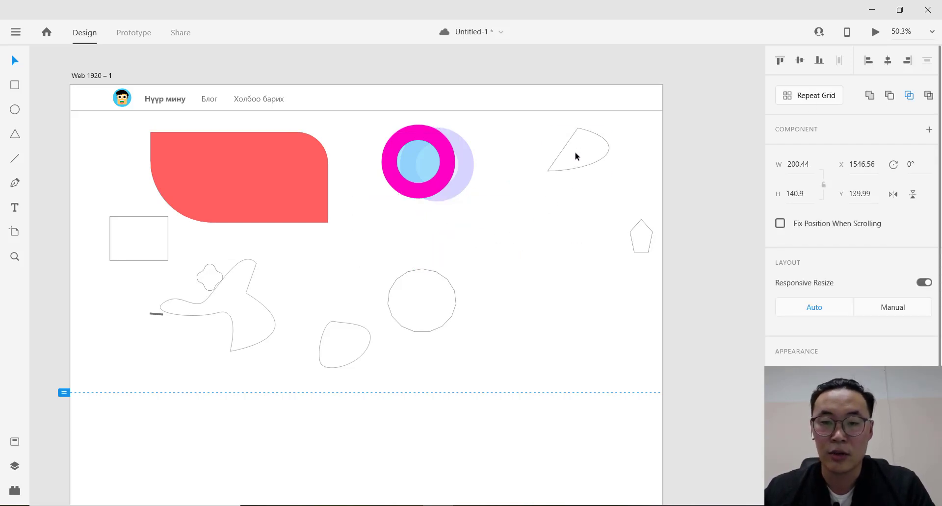
left_click(780, 407)
left_click(702, 328)
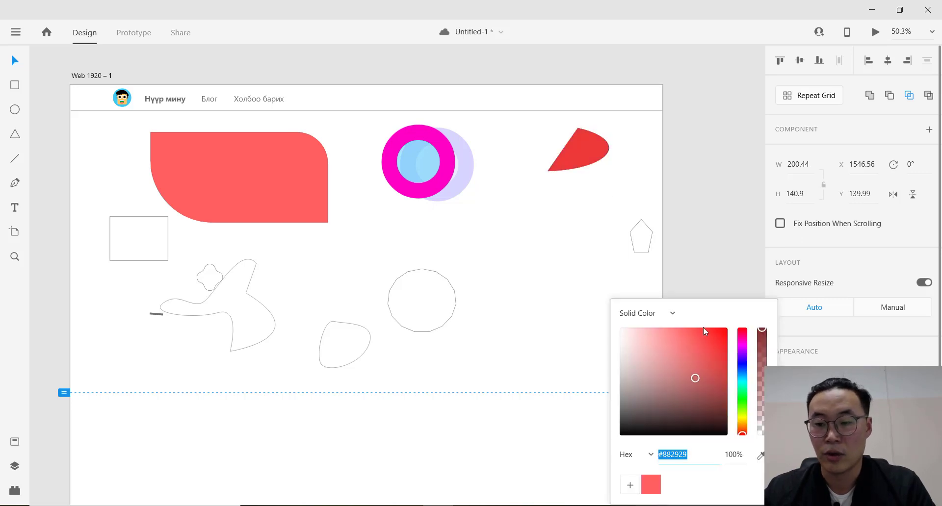
left_click(670, 360)
Place the small pentagon inside the many-sided polygon and subtract it from the polygon.
left_click_drag(639, 246, 416, 309)
left_click(446, 322, "shift")
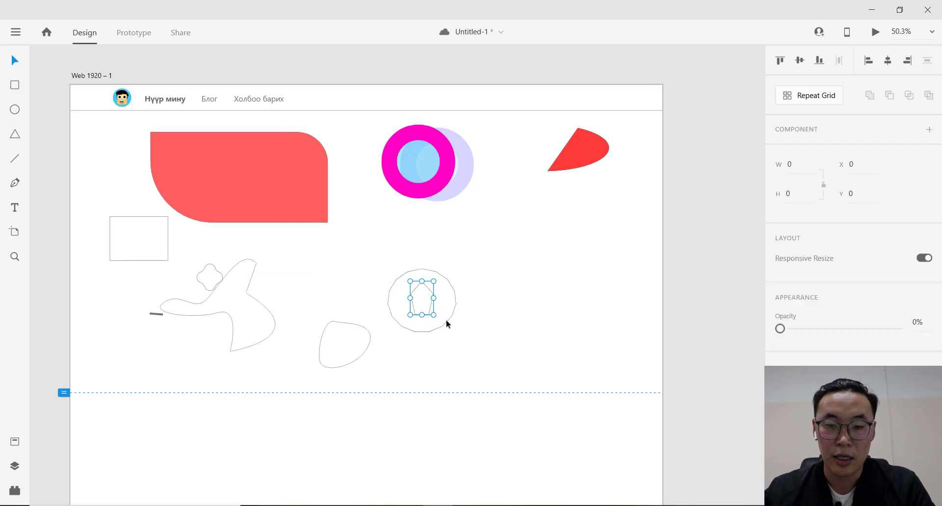
left_click_drag(364, 259, 461, 305)
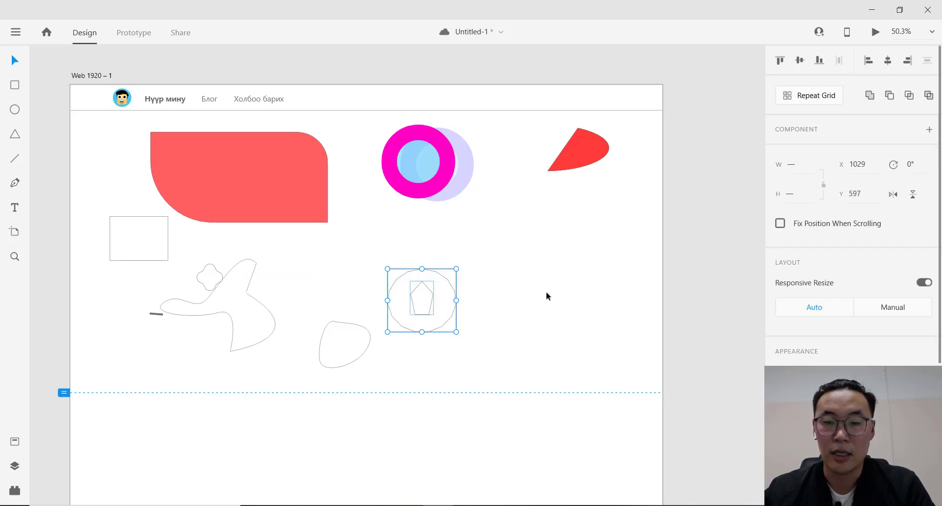
left_click(892, 101)
left_click(492, 277)
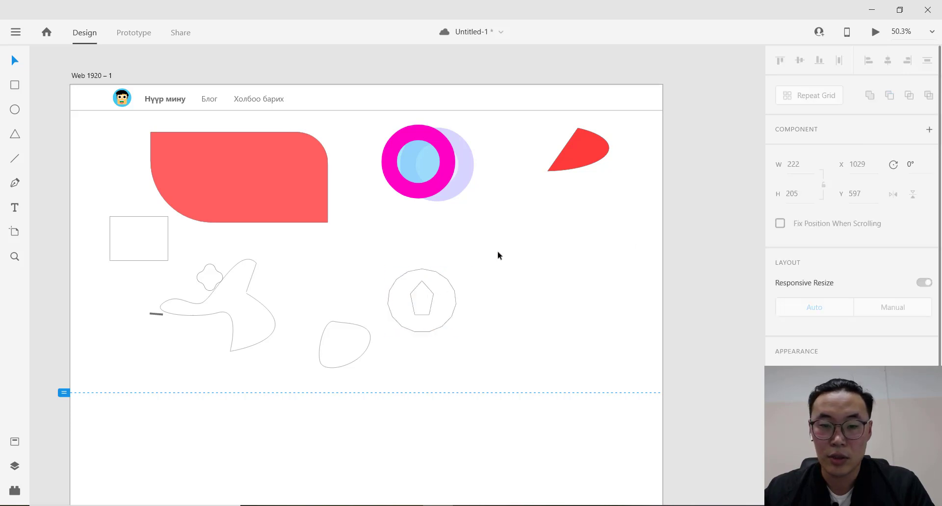
Move the cut-out polygon to X 1402, Y 492, fill it with red and deselect it.
left_click(453, 304)
left_click_drag(453, 304, 562, 281)
left_click(574, 271)
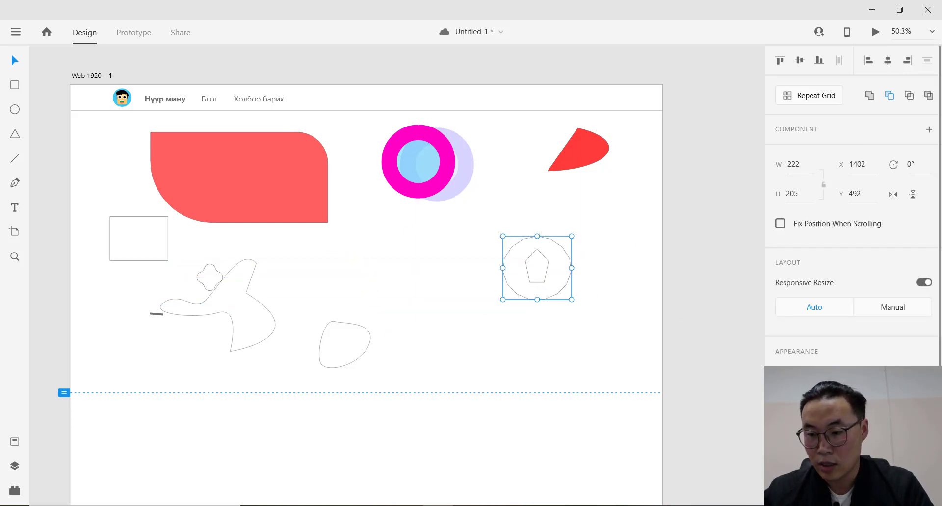
left_click(784, 410)
left_click_drag(707, 414, 694, 337)
left_click(527, 362)
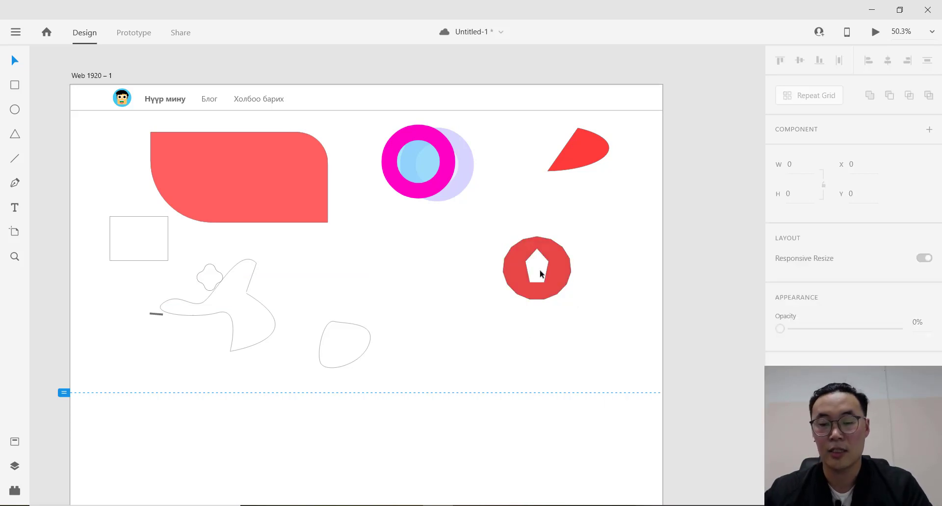
Move the red cut-out polygon to X 1561, Y 337 and adjust its pentagon hole to 81 wide at X 1632, Y 385.
left_click(536, 269)
left_click_drag(558, 275, 607, 227)
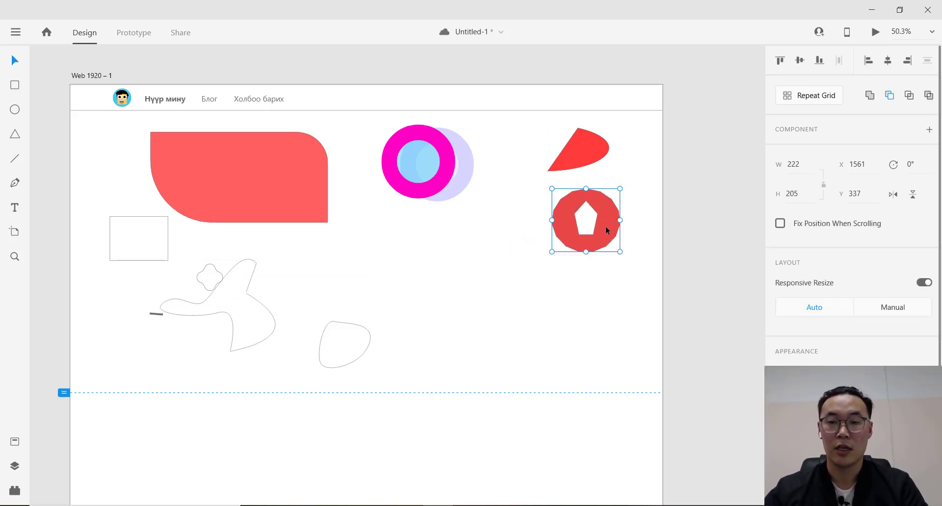
double_click(594, 231)
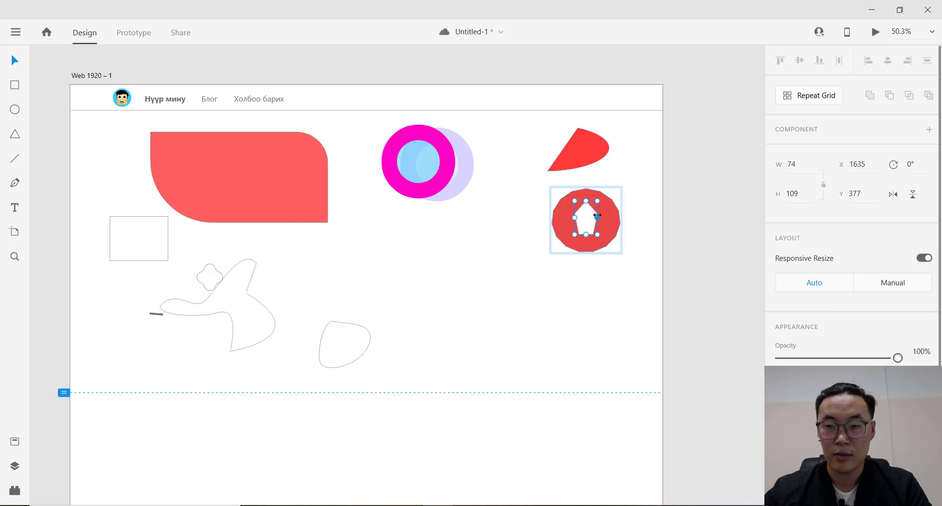
left_click_drag(597, 215, 588, 234)
left_click(587, 294)
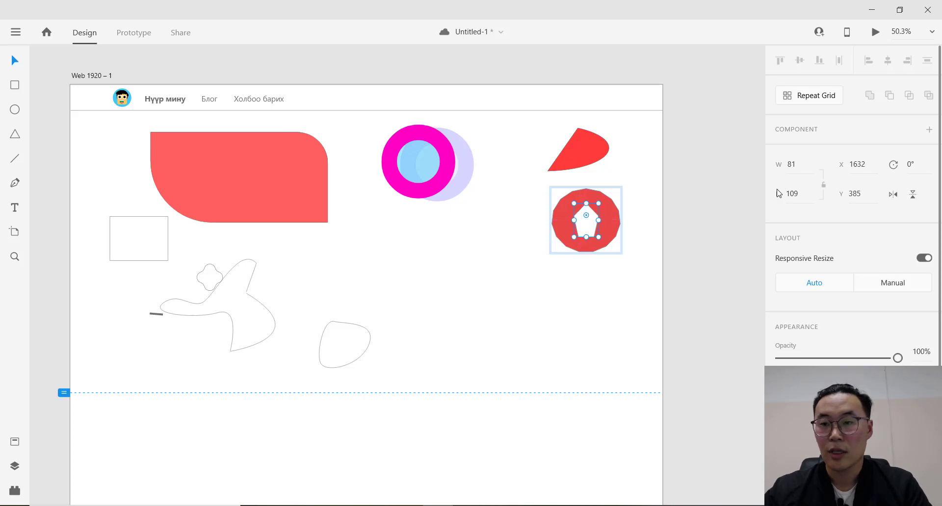
Select the polygon together with its pentagon hole and move both a little down and to the left on the artboard.
left_click_drag(529, 186, 619, 257)
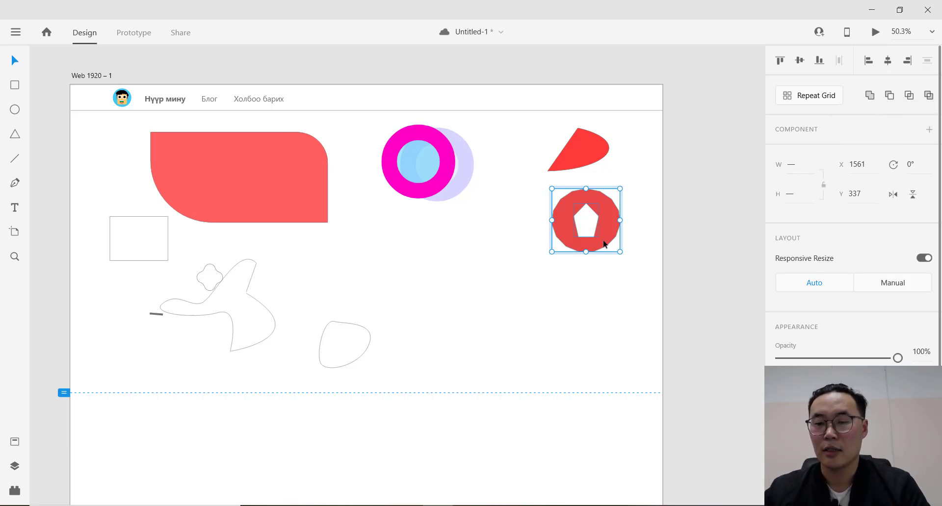
left_click_drag(590, 223, 540, 249)
left_click(580, 258)
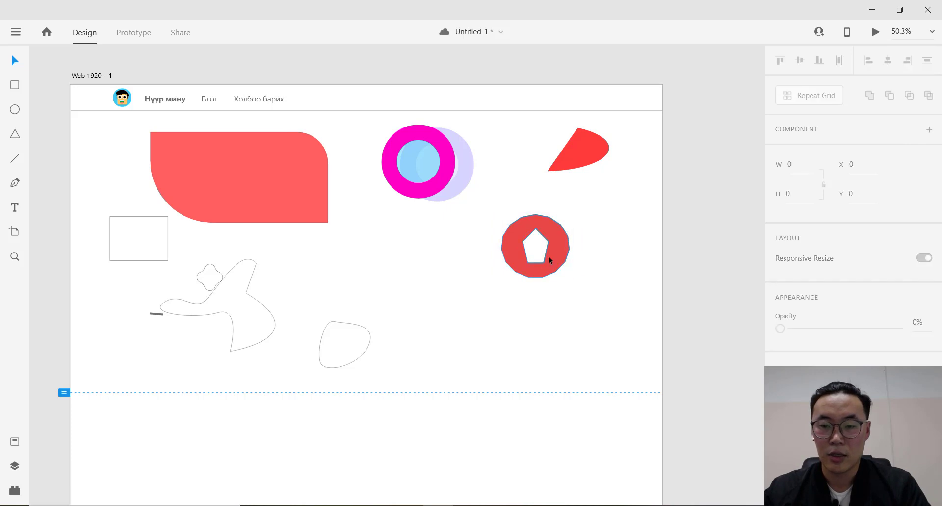
Round the corners of the pentagon hole slightly and change the cut-out polygon's fill to a muted pink.
left_click(541, 256)
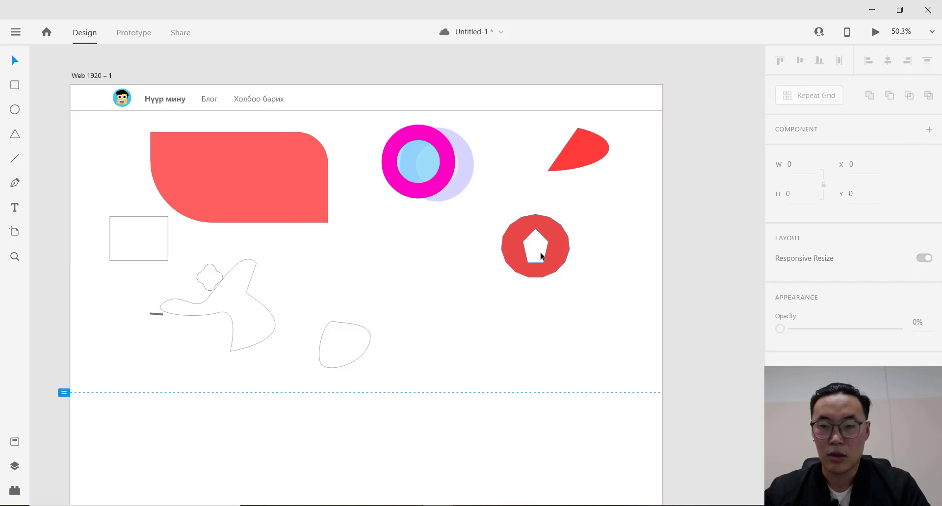
left_click(547, 253)
double_click(547, 252)
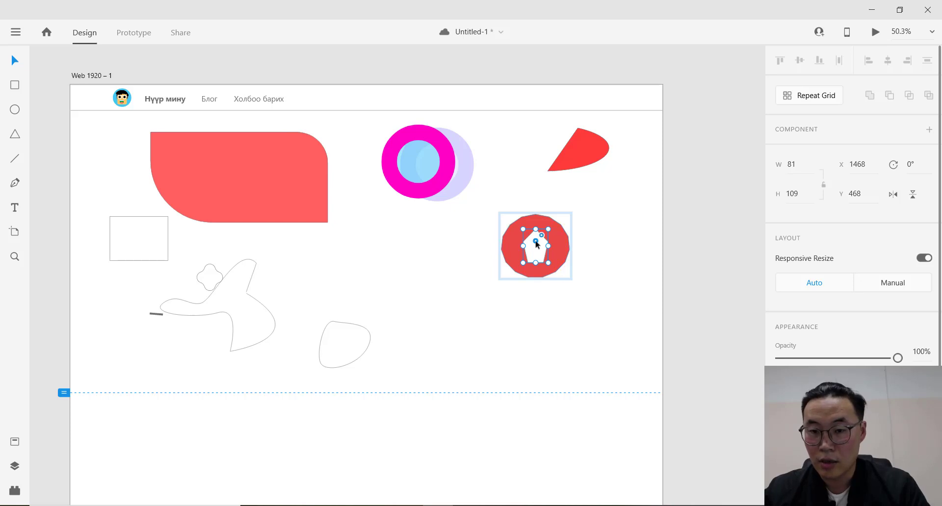
left_click_drag(535, 242, 538, 270)
key("ctrl+z")
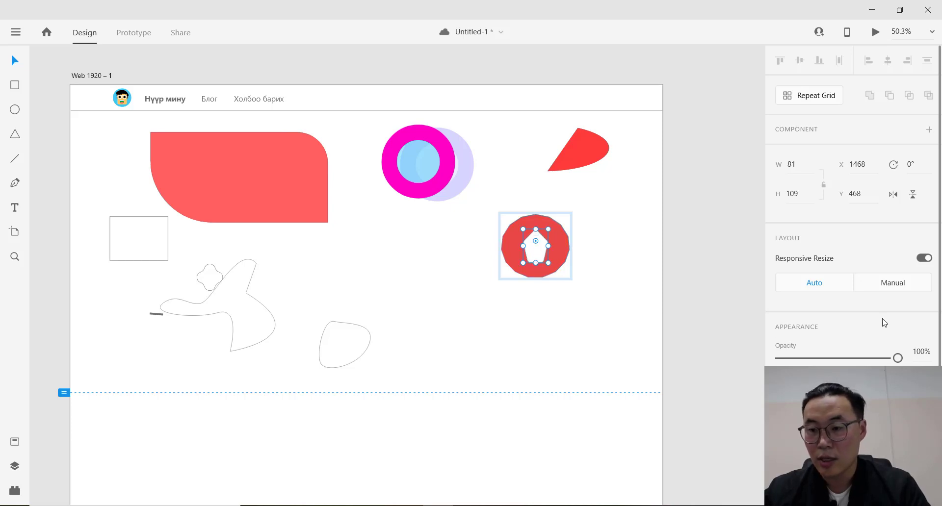
left_click(784, 386)
left_click_drag(695, 337, 648, 349)
left_click(611, 230)
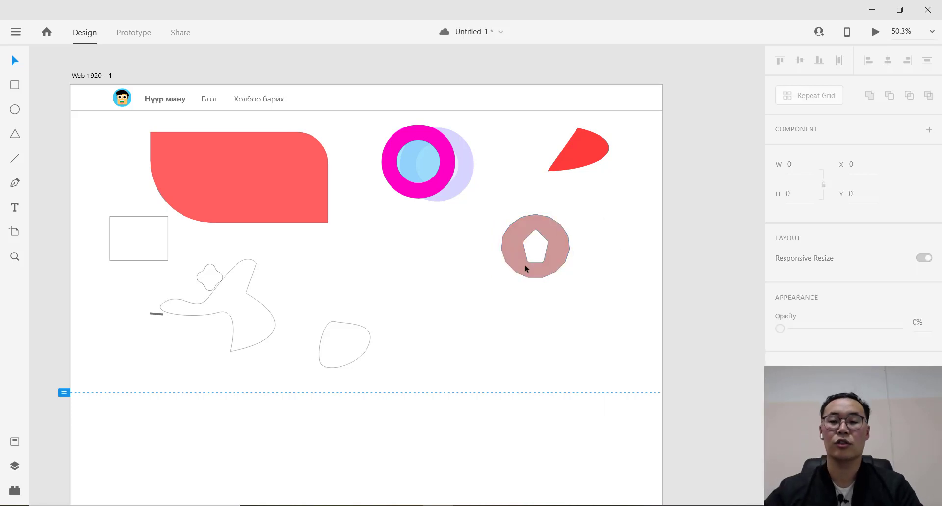
Move the small closed curved path onto the large red rounded shape at X 506, Y 218.5.
left_click_drag(248, 316, 399, 280)
left_click(362, 330)
left_click_drag(349, 361, 276, 206)
left_click(397, 328)
left_click_drag(364, 349, 265, 189)
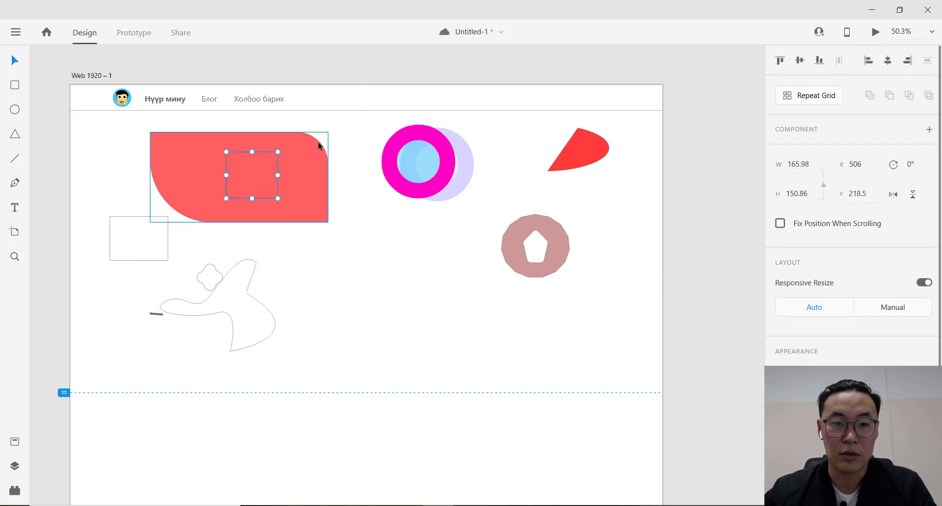
Try to subtract the curved path from the large red shape, and undo the operation.
left_click_drag(340, 133, 257, 180)
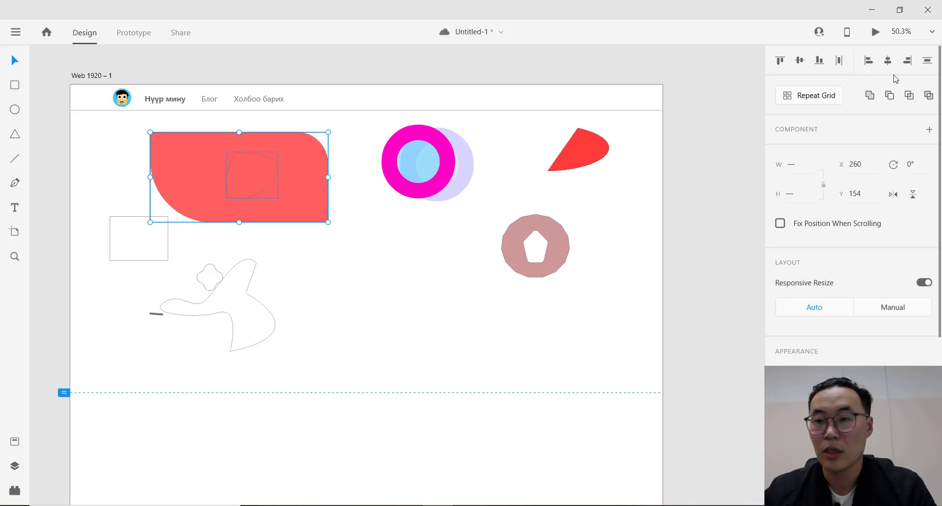
left_click(889, 96)
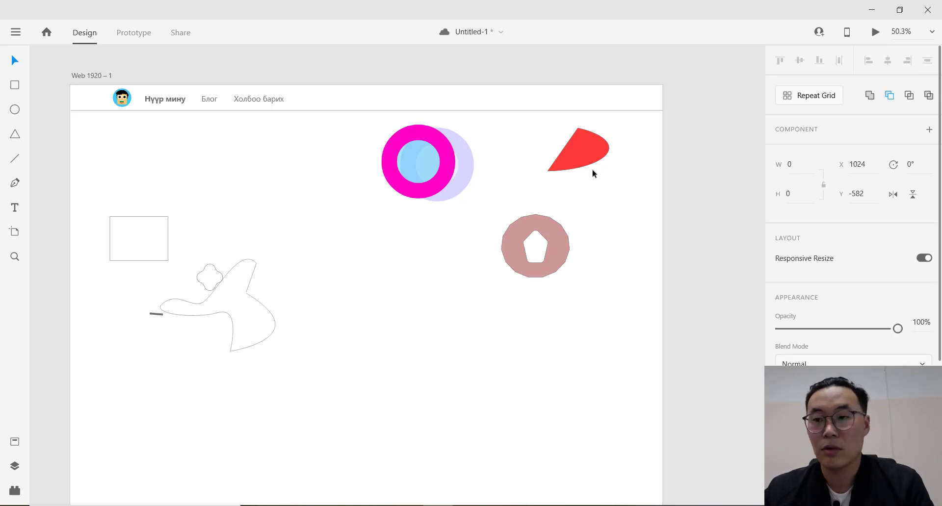
key("ctrl+z")
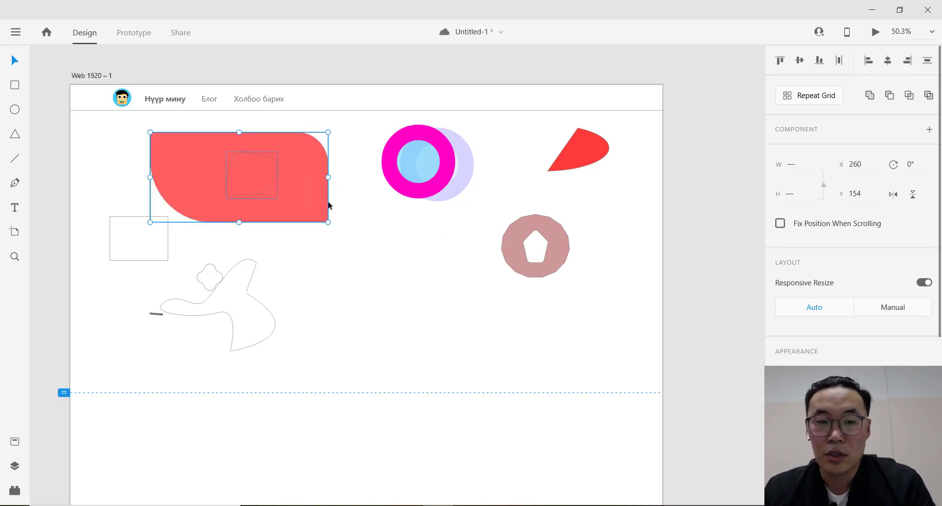
Move one of the stacked red rounded shapes away to X 780, Y 534 and deselect it.
double_click(241, 185)
left_click(256, 196)
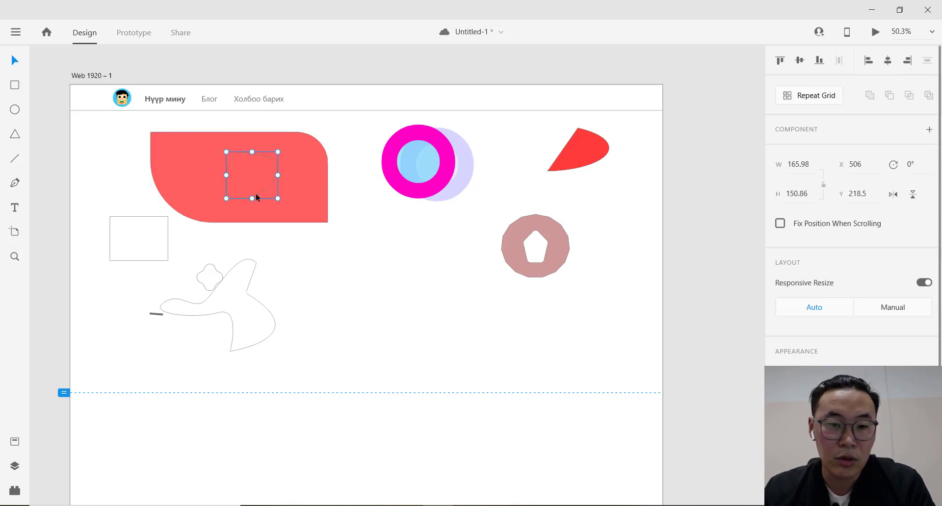
left_click_drag(311, 201, 471, 317)
left_click(539, 339)
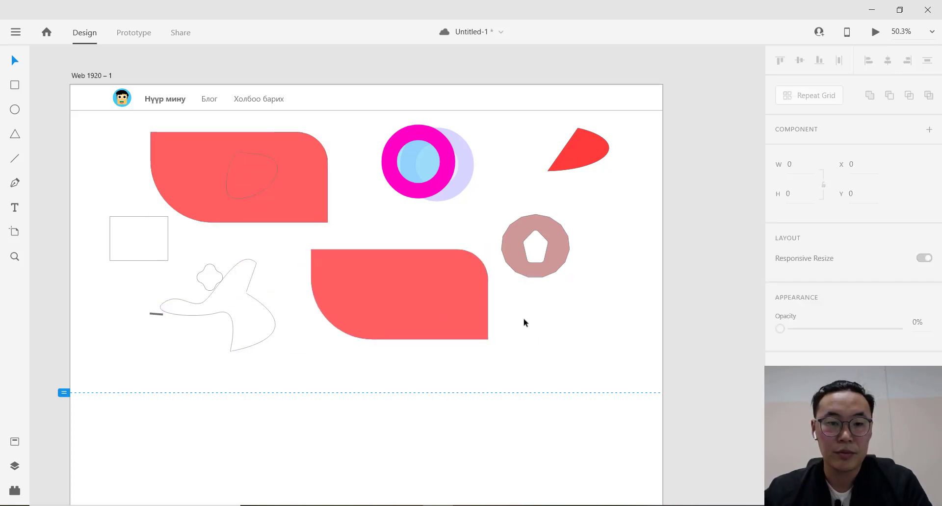
Delete the red rounded shape remaining behind the small curved path.
left_click(314, 184)
double_click(318, 182)
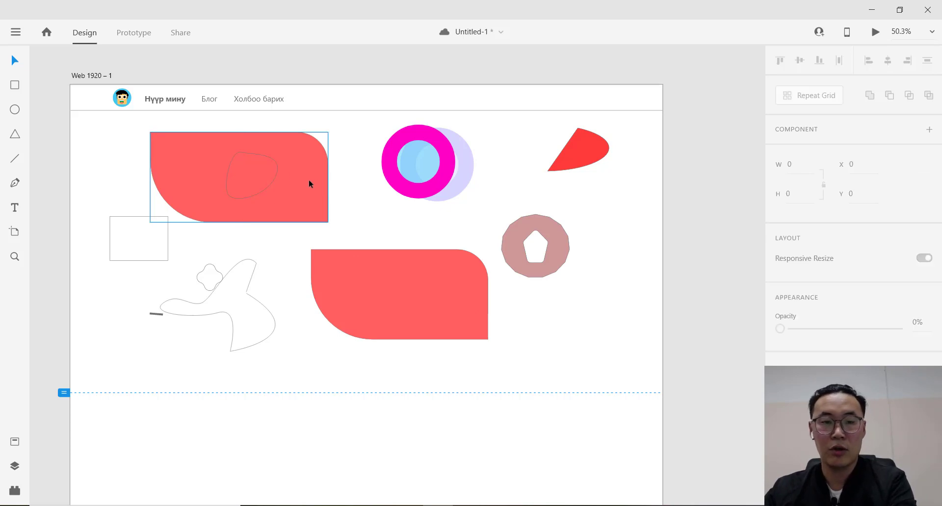
double_click(284, 176)
left_click(305, 197)
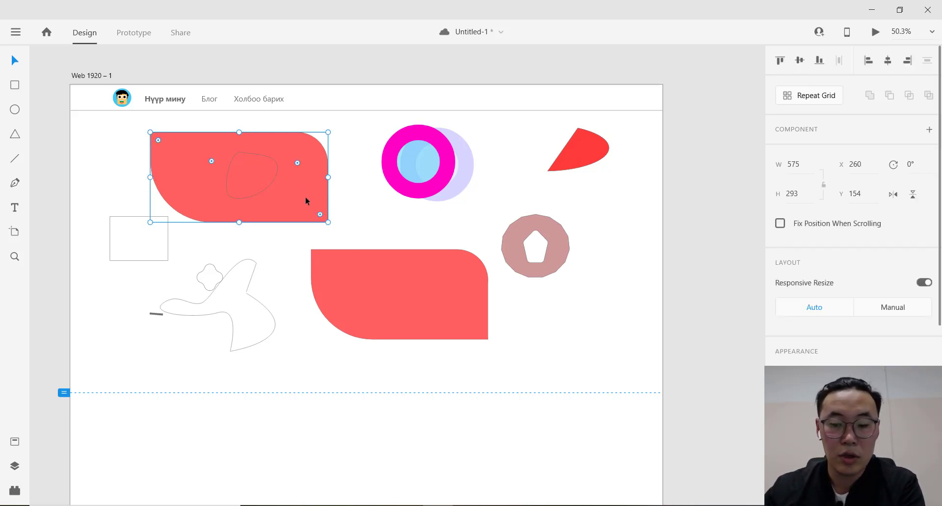
double_click(305, 196)
left_click(305, 197)
double_click(306, 197)
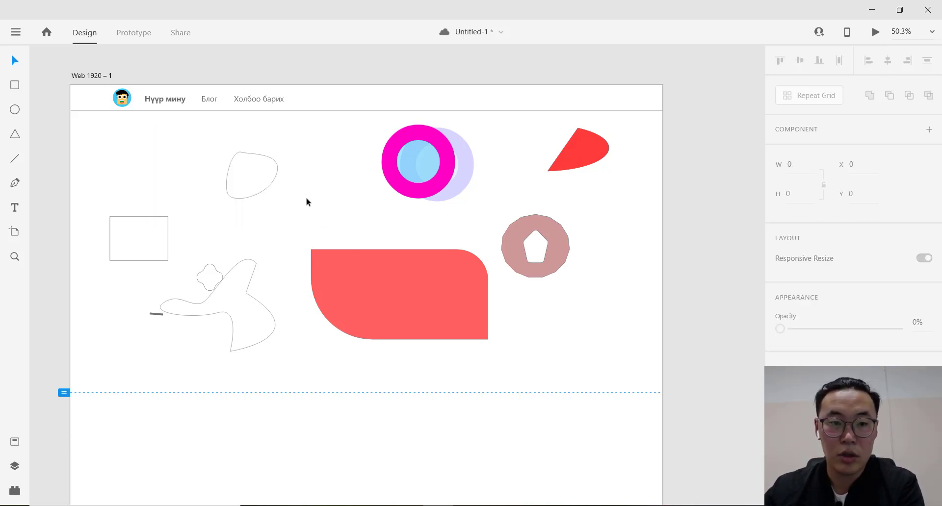
Move the curved path onto the remaining red shape at X 939, Y 549.5 and try to subtract it from the shape.
left_click(287, 197)
left_click_drag(273, 196, 408, 296)
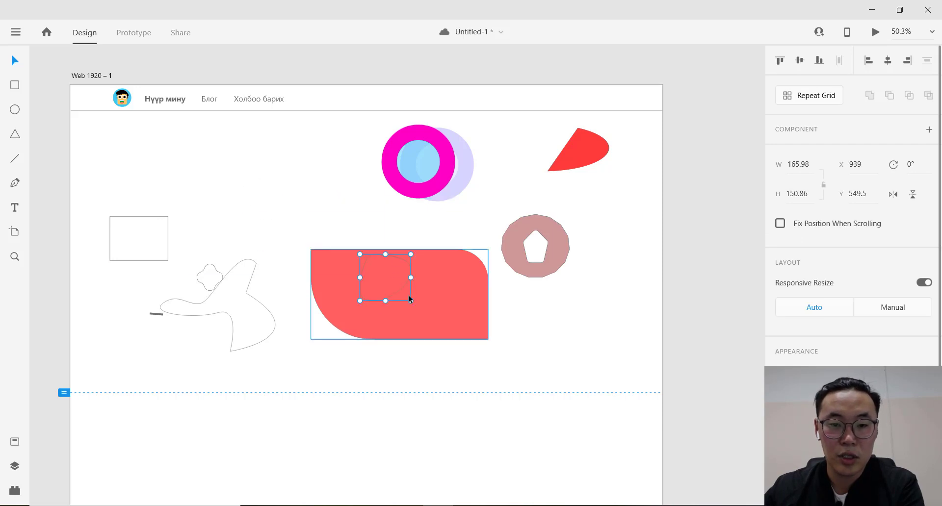
left_click(345, 260, "shift")
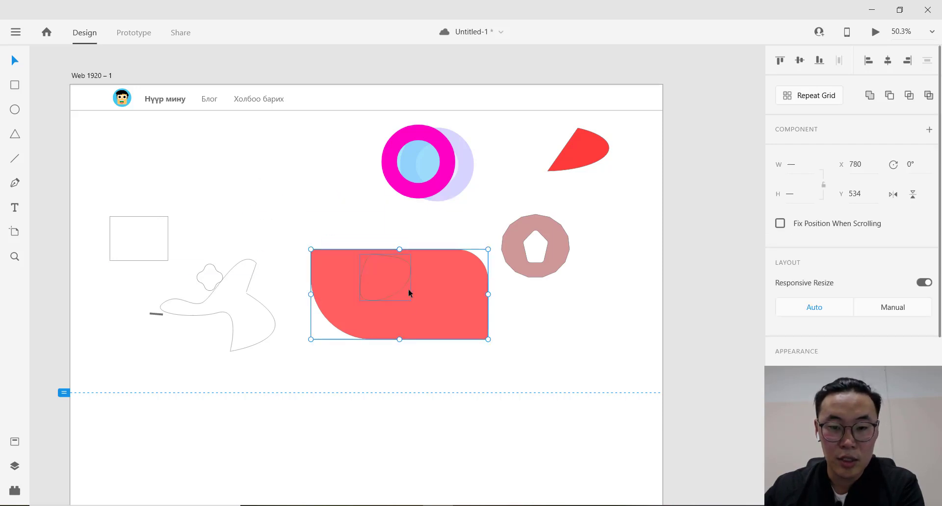
left_click(889, 96)
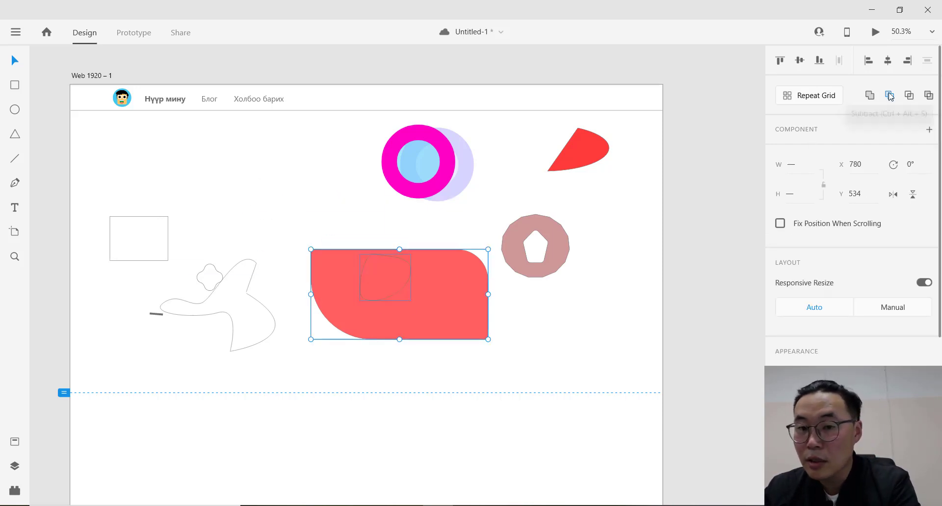
Move the red shape and the curved path on it together slightly down and to the left, and deselect them.
left_click(388, 281)
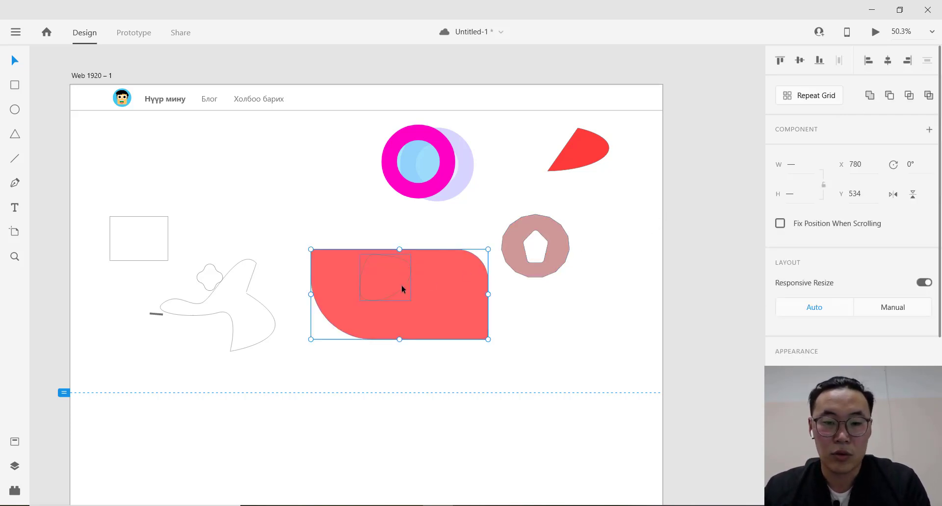
left_click_drag(401, 286, 369, 322)
left_click(584, 295)
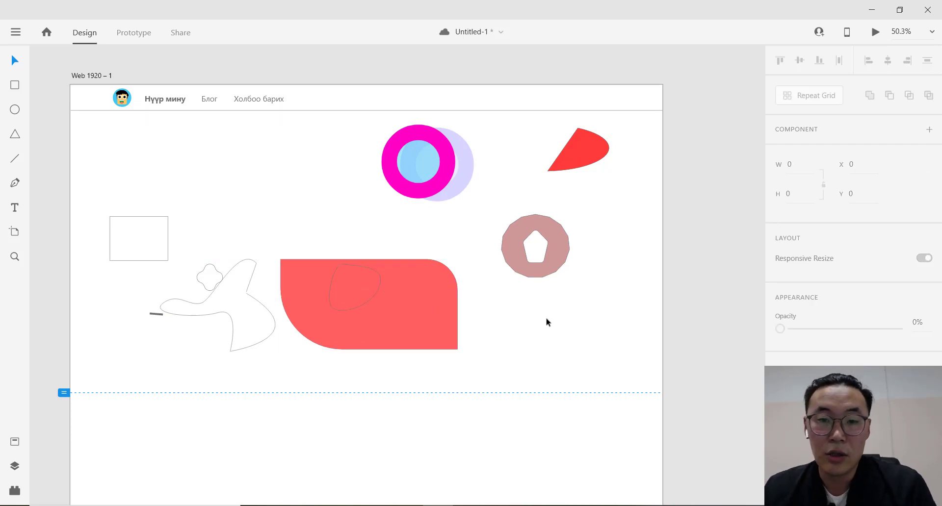
Place the polygonal ring over the right edge of the large red shape, unite them, and move the combined shape to X 793, Y 485.99.
mouse_move(553, 249)
left_mouse_down()
mouse_move(559, 294)
mouse_move(499, 323)
mouse_move(499, 306)
mouse_move(381, 333)
left_mouse_up()
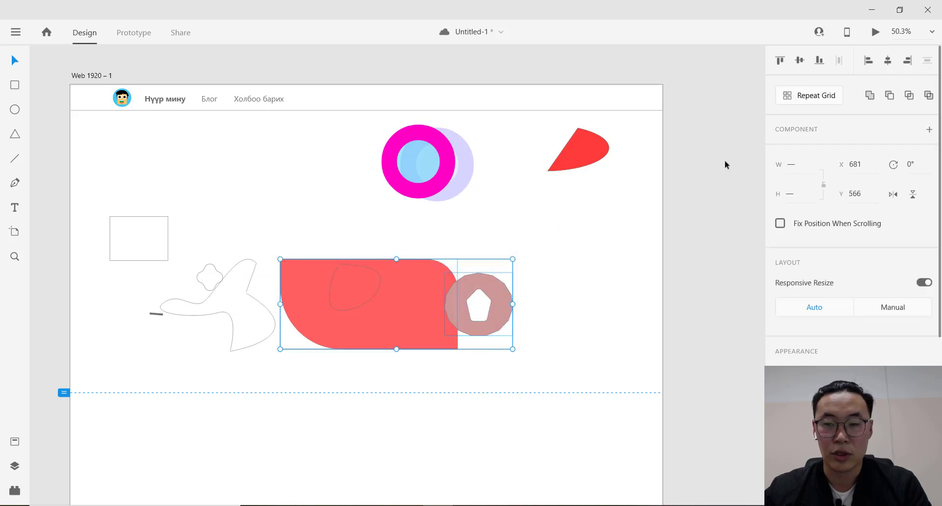
left_click(869, 98)
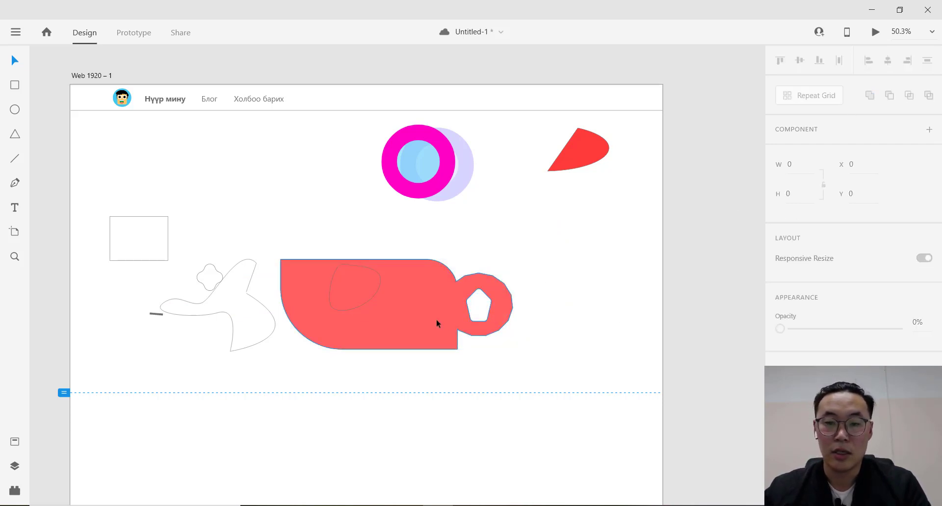
left_click_drag(437, 324, 531, 306)
left_click(600, 241)
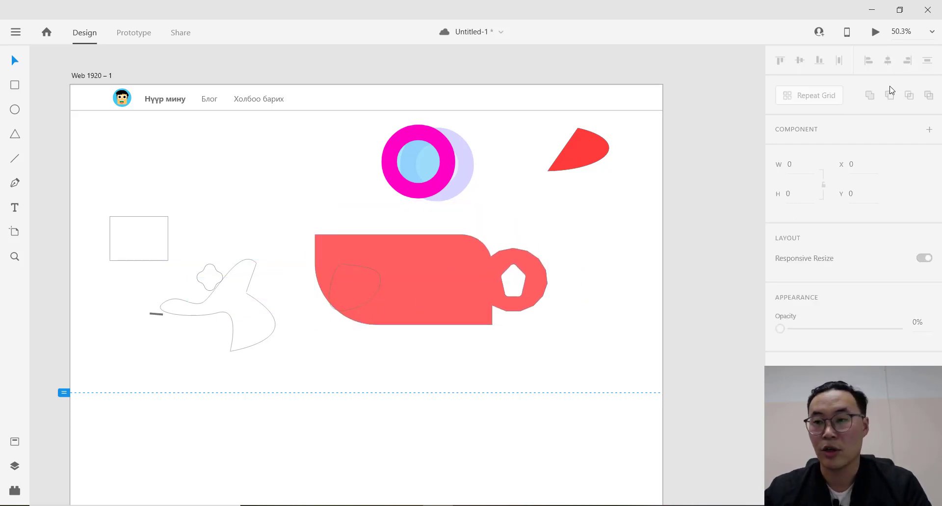
left_click(449, 165)
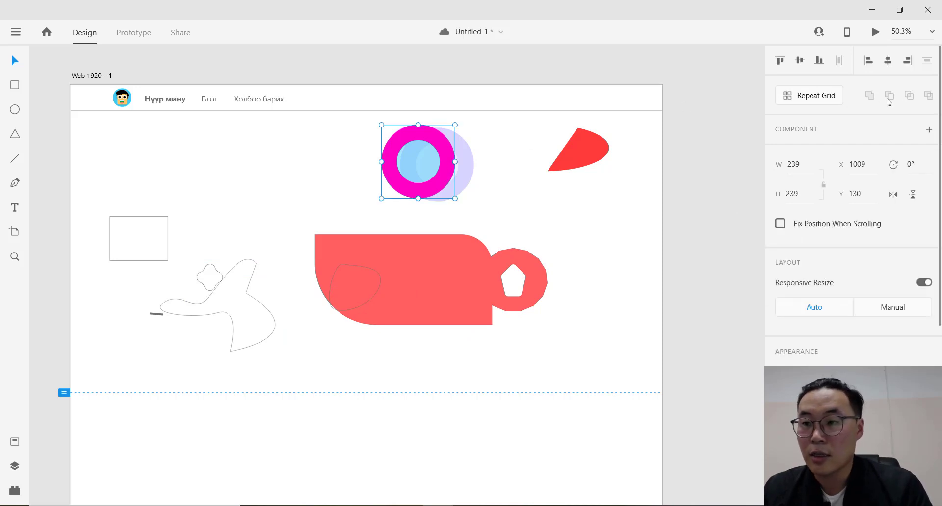
left_click(495, 138)
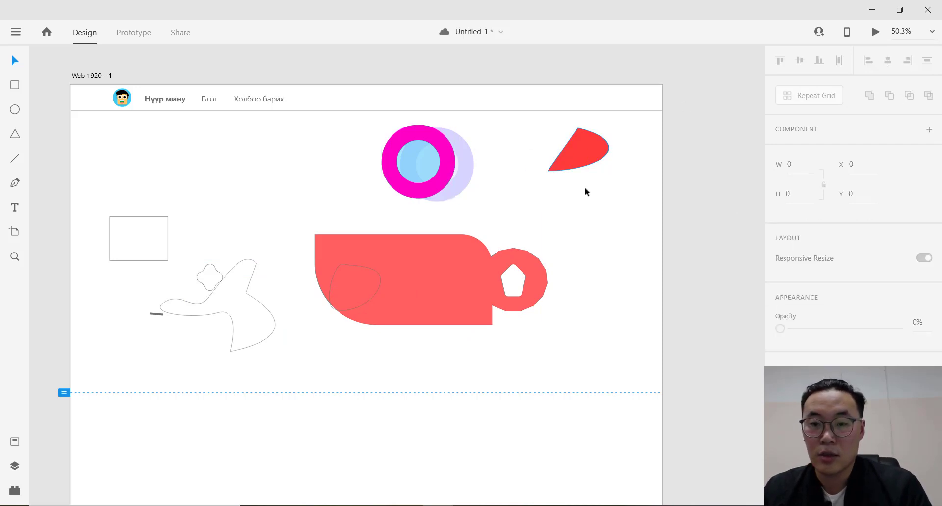
Move the red leaf-like shape down so that its pointed end overlaps the upper edge of the polygonal ring.
left_click_drag(576, 141, 590, 249)
left_click(493, 291, "shift")
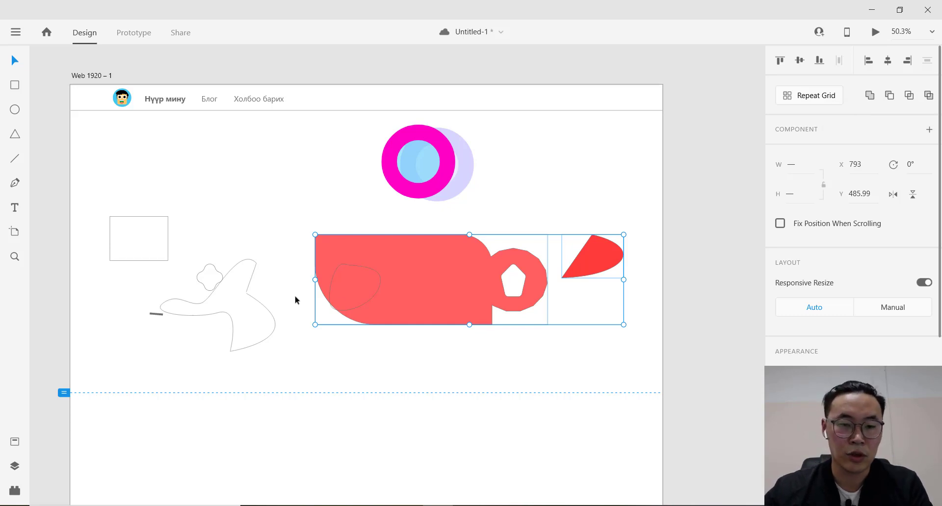
left_click(569, 305)
left_click_drag(601, 265, 554, 252)
Intersect the red leaf-like shape with the large red shape and move the resulting piece up and to the right.
left_click_drag(464, 231, 552, 267)
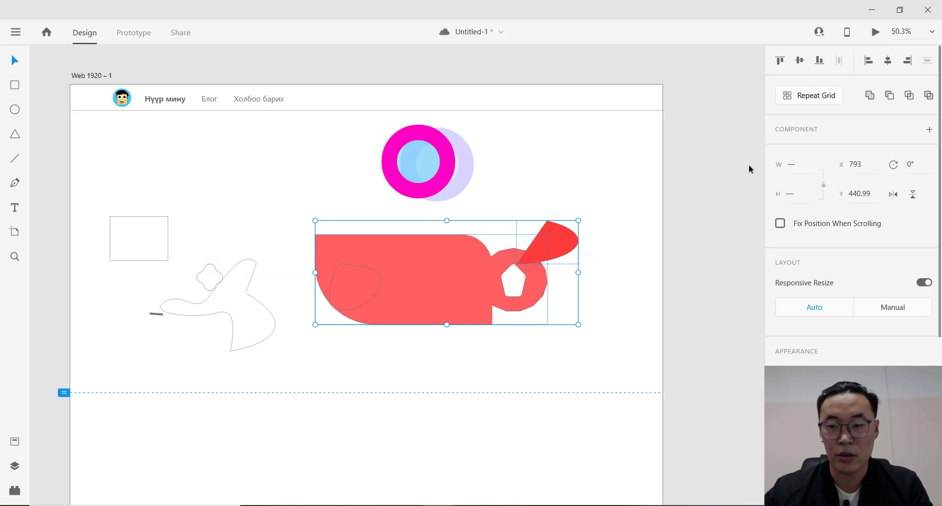
left_click(908, 95)
left_click(497, 261)
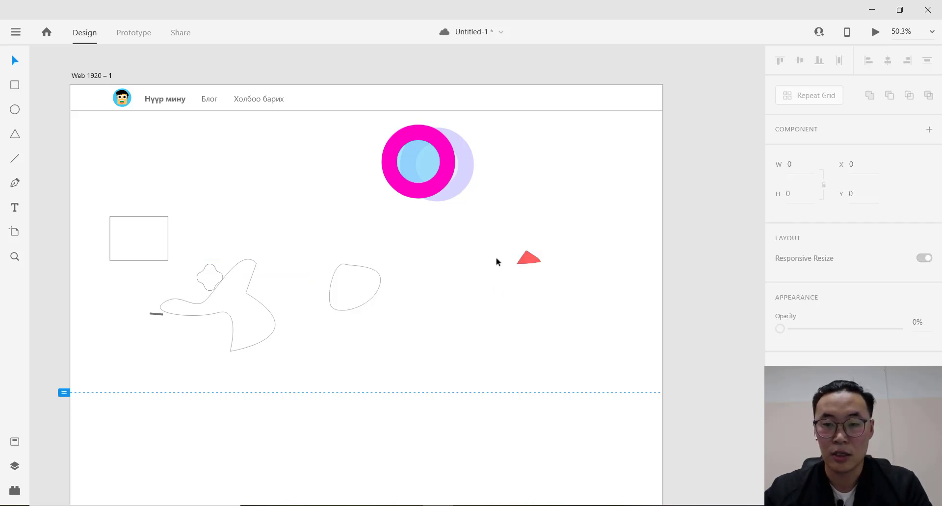
left_click_drag(531, 264, 564, 183)
left_click(563, 238)
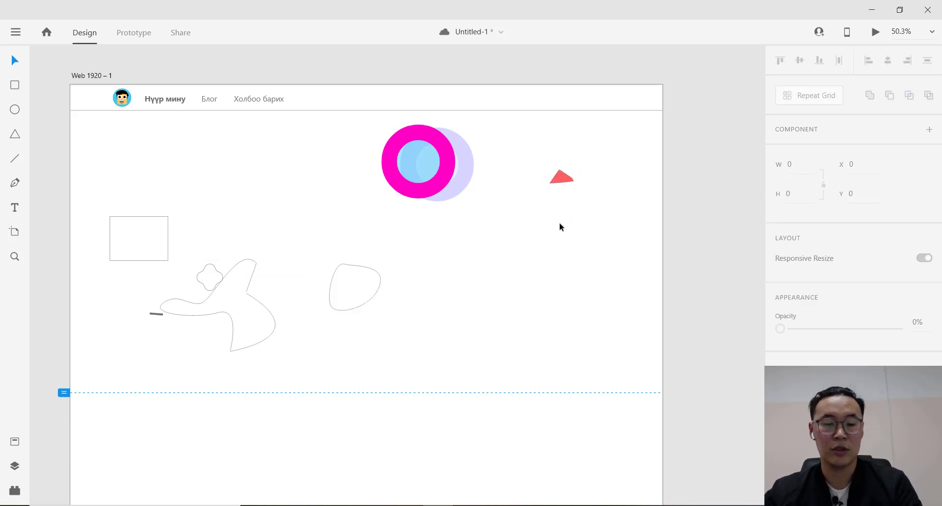
Undo the move of the small red piece and the intersection that produced it.
key("ctrl+z")
key("ctrl+z")
left_click(625, 200)
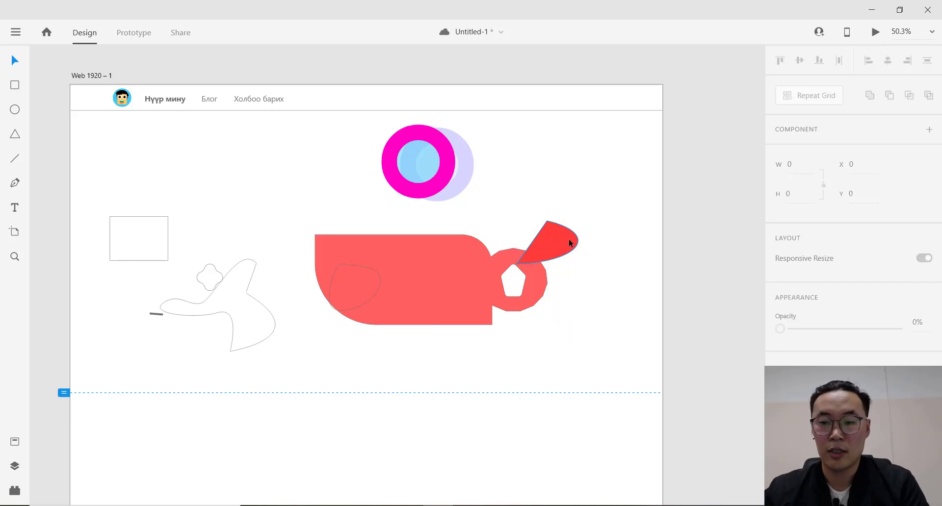
Move the red leaf-like shape onto the large red shape's upper right corner and exclude the overlap between it, the curved path and the large shape.
left_click_drag(569, 239, 501, 233)
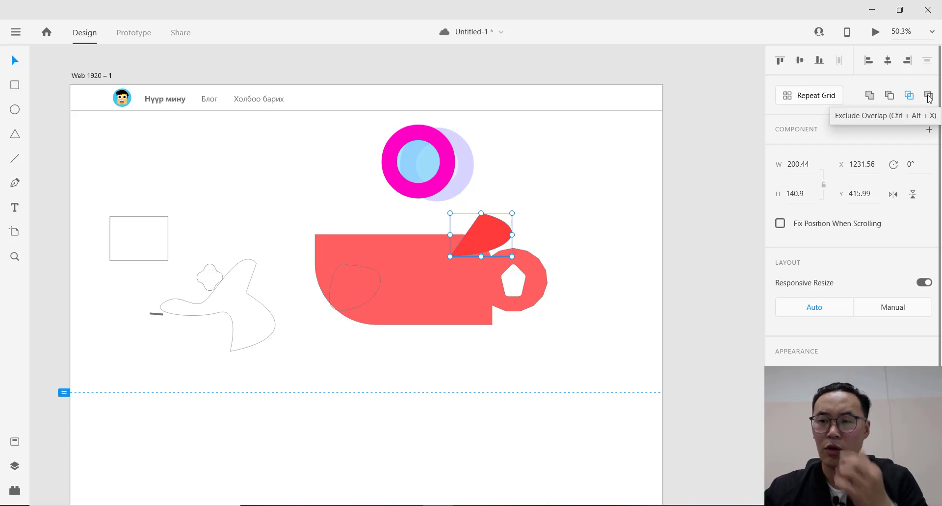
mouse_move(501, 240)
left_mouse_down()
mouse_move(484, 246)
mouse_move(494, 243)
left_mouse_up()
left_click_drag(483, 268, 496, 272)
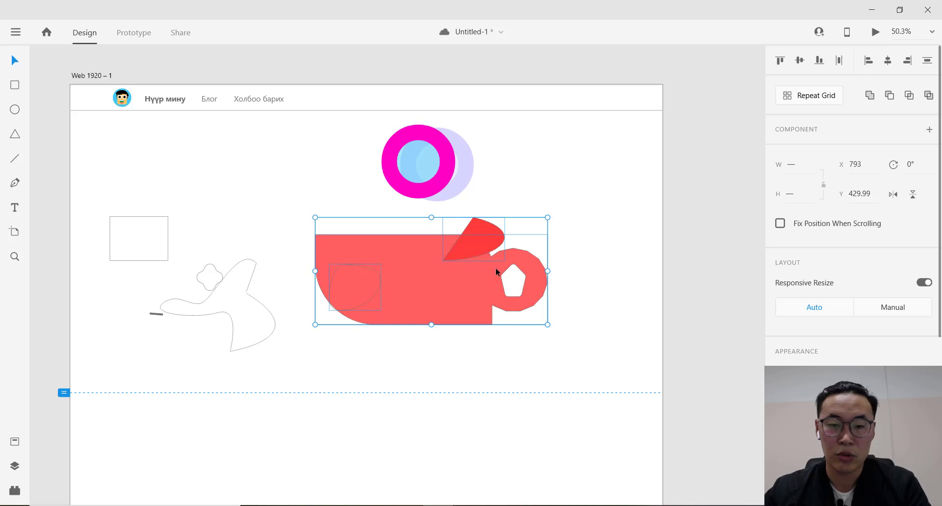
left_click(928, 97)
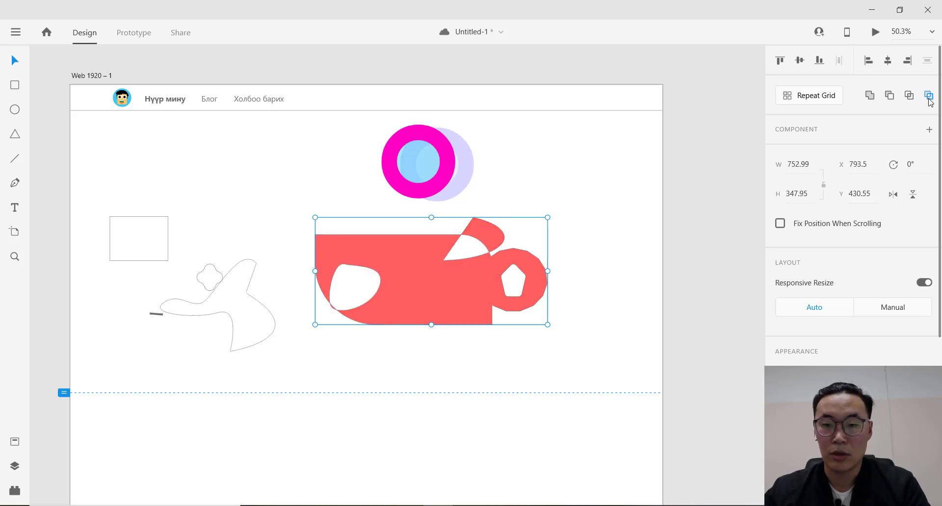
left_click(583, 231)
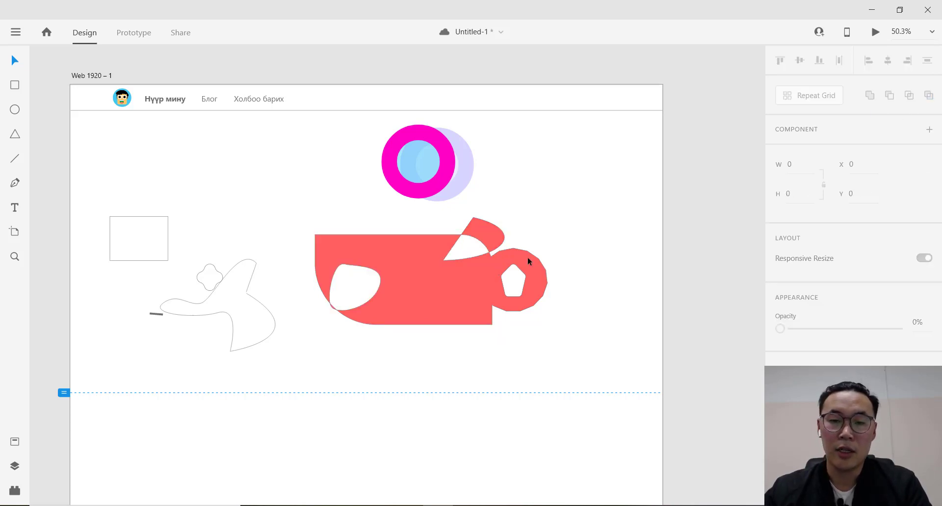
Shift the combined red shape slightly to the right and down, and deselect it.
left_click_drag(406, 296, 420, 297)
left_click(590, 219)
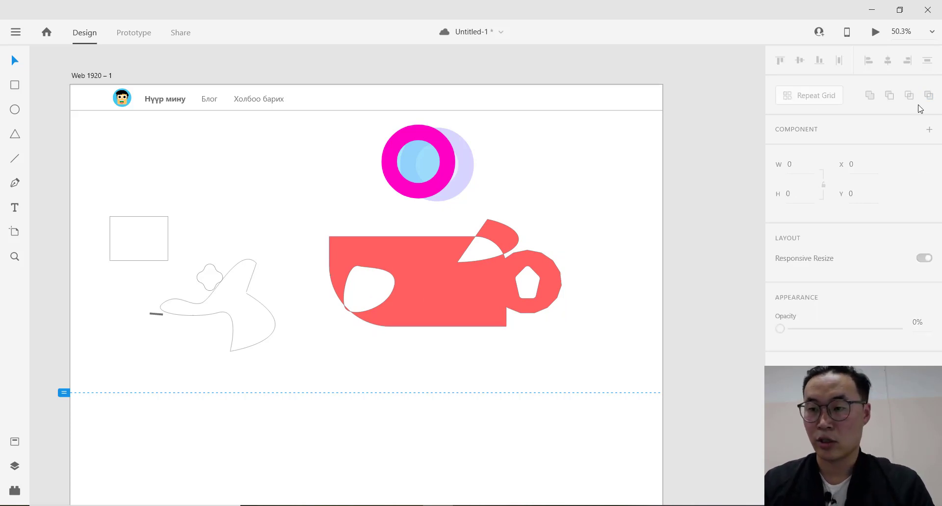